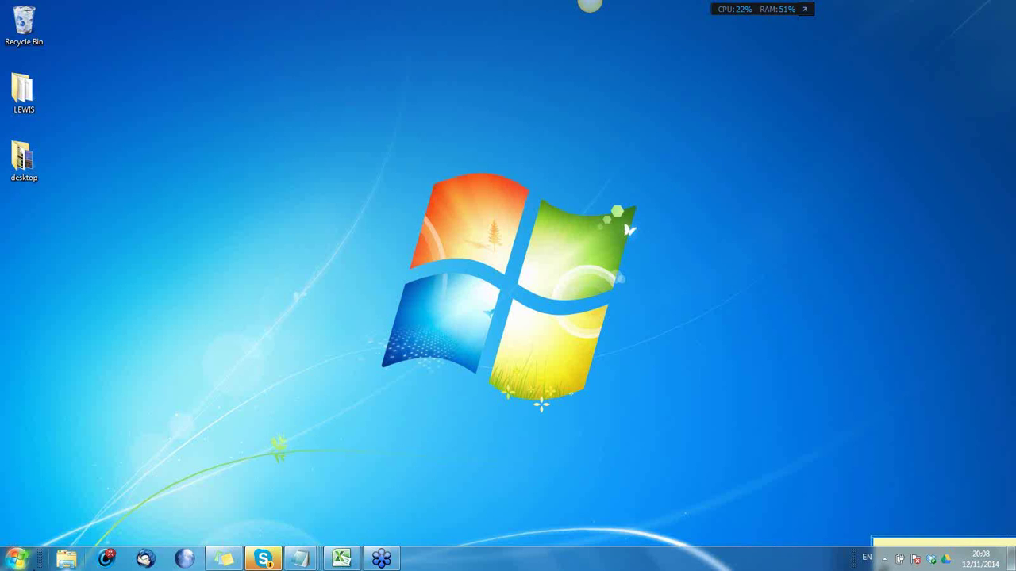
Switch to the Pale Moon browser and open images.google.com.
click(16, 558)
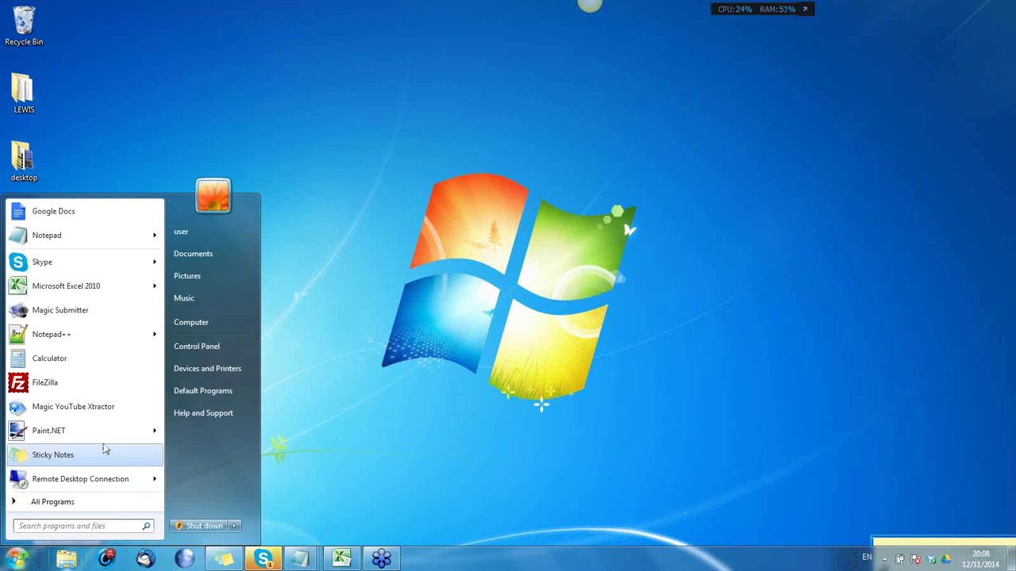
click(181, 558)
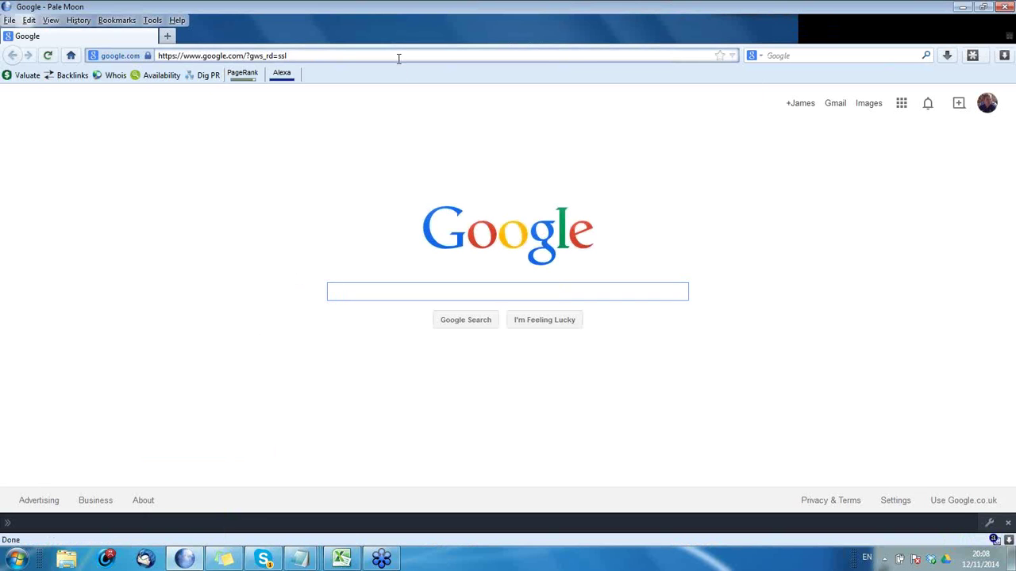
click(398, 57)
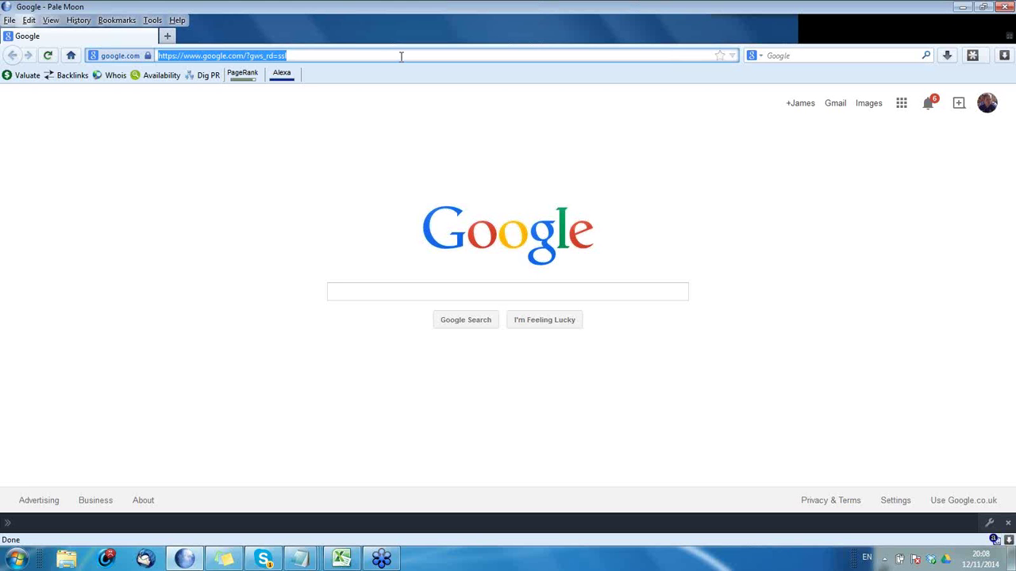
text(images.google.com/)
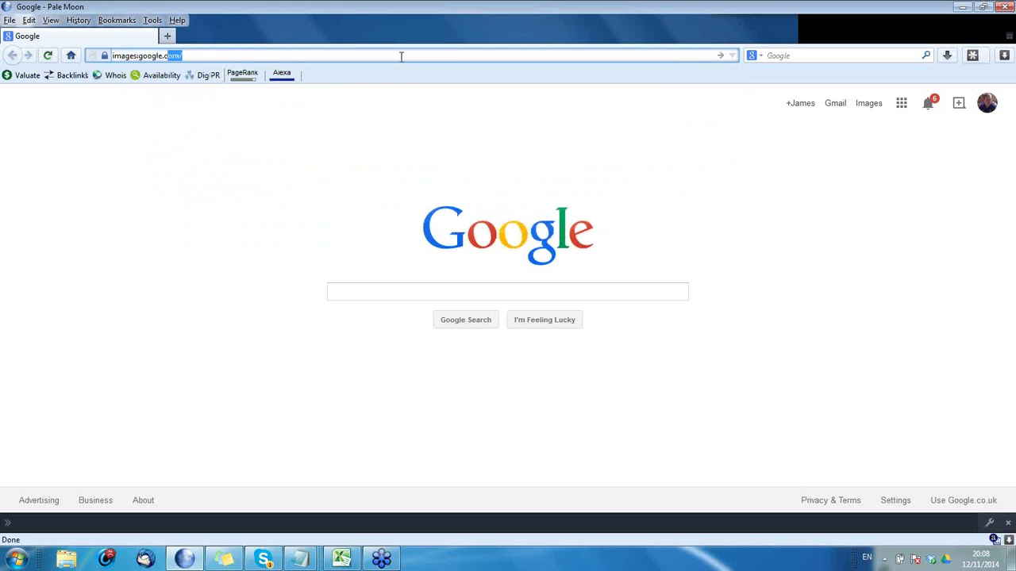
key(Return)
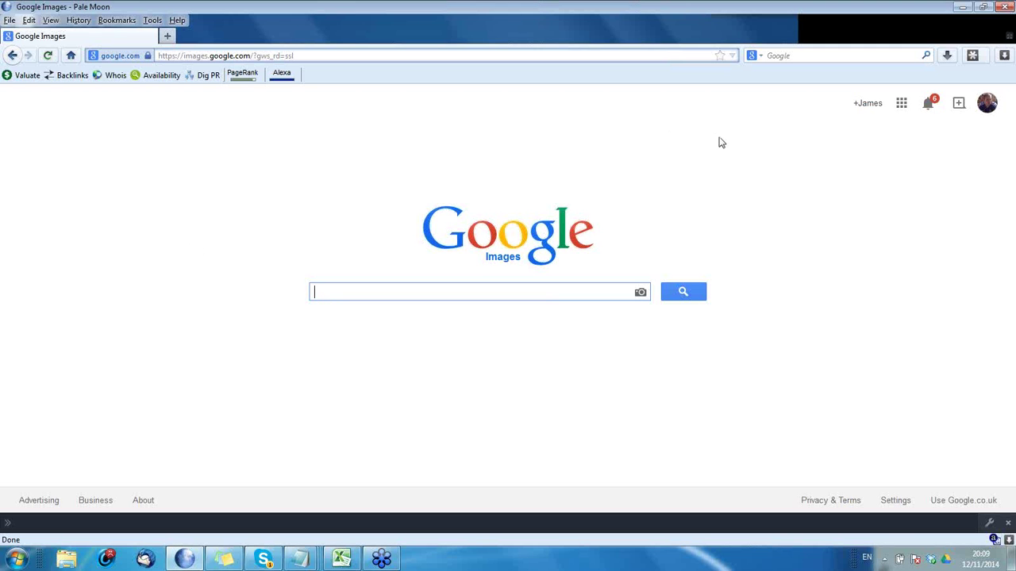
Search Google Images for "hair dresser".
click(487, 292)
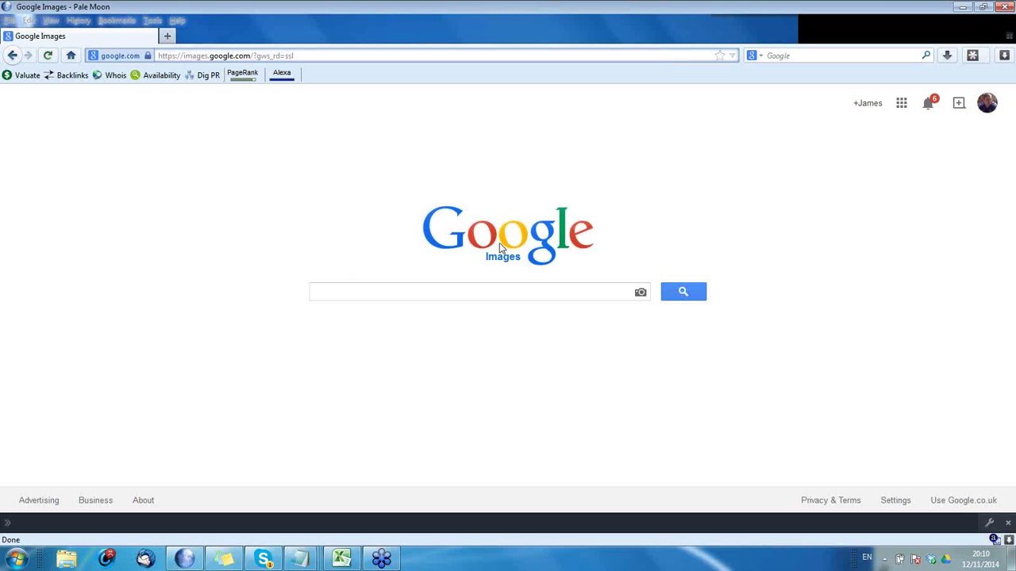
click(466, 292)
text(hair)
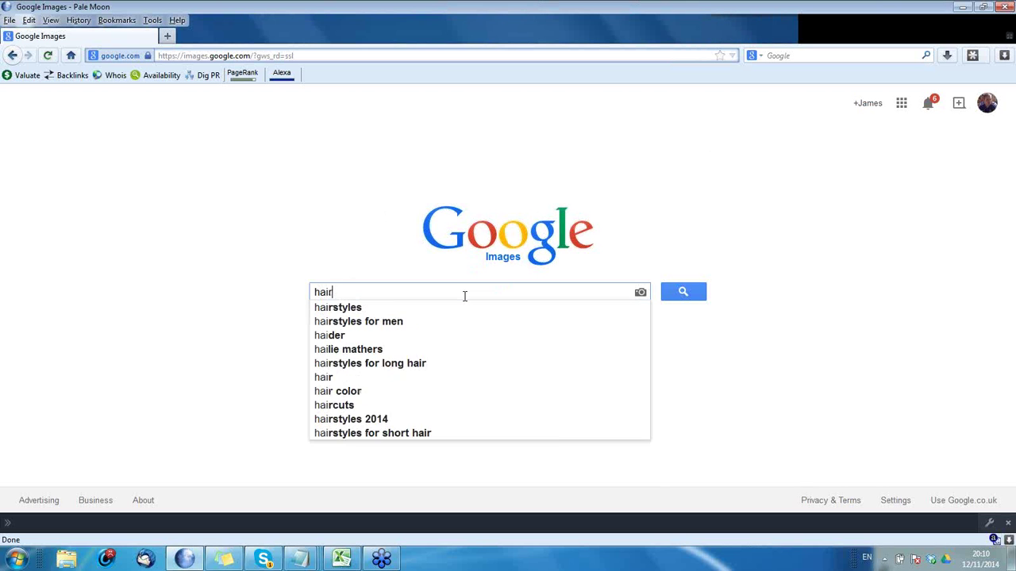
text( dresser)
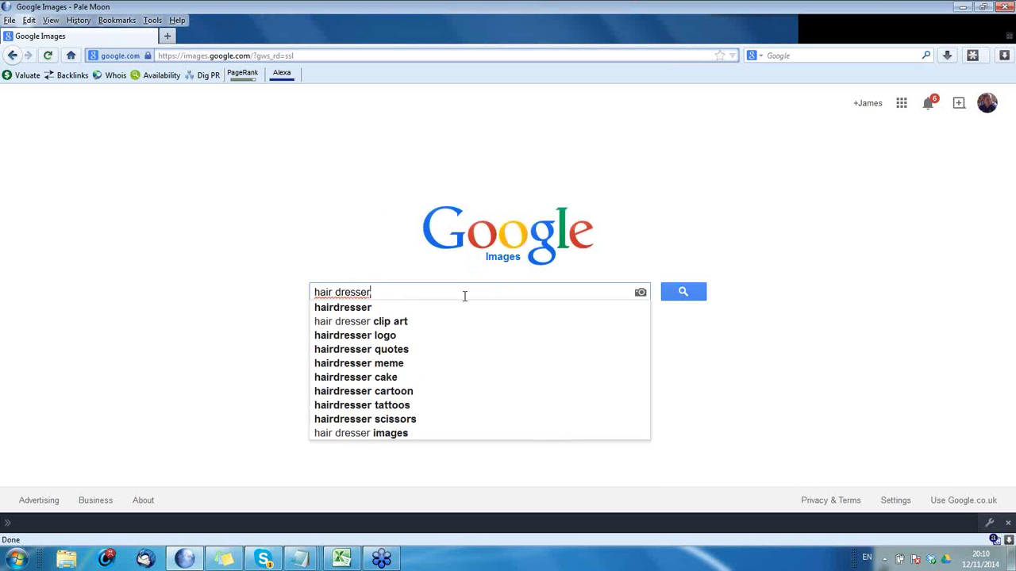
key(Return)
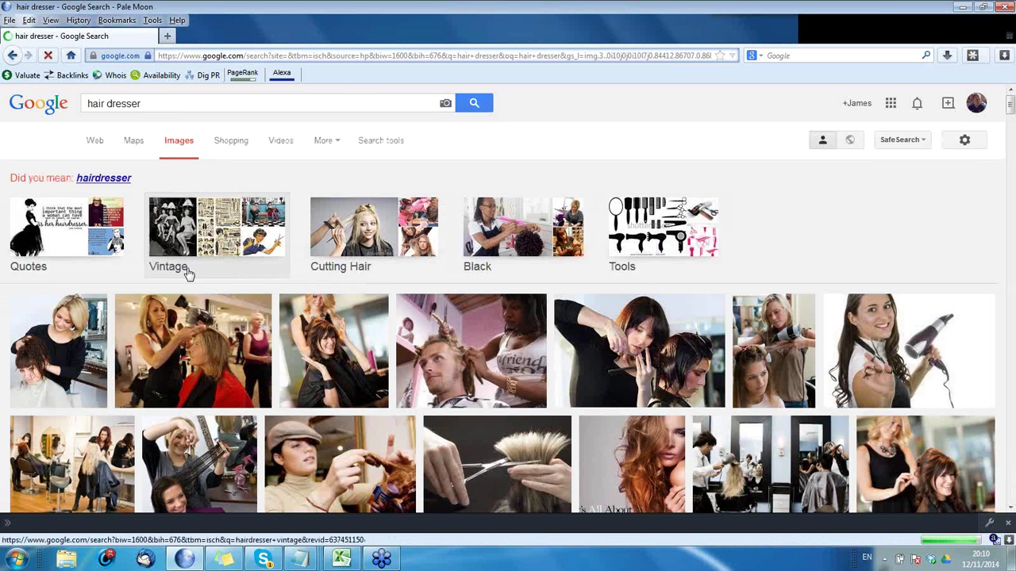
click(831, 36)
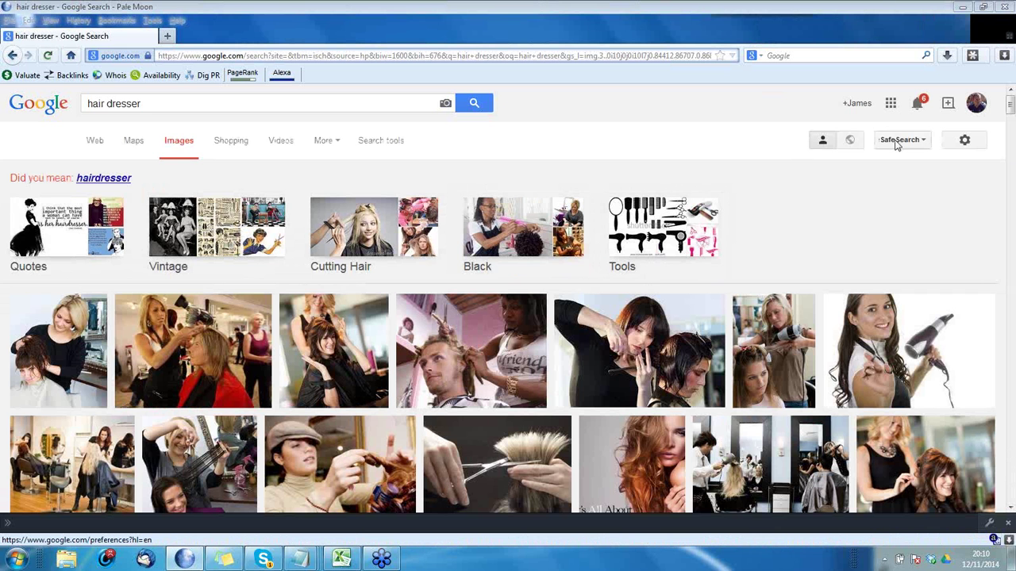
Run an advanced image search for the same words with usage rights set to "free to use, share or modify, even commercially".
click(965, 141)
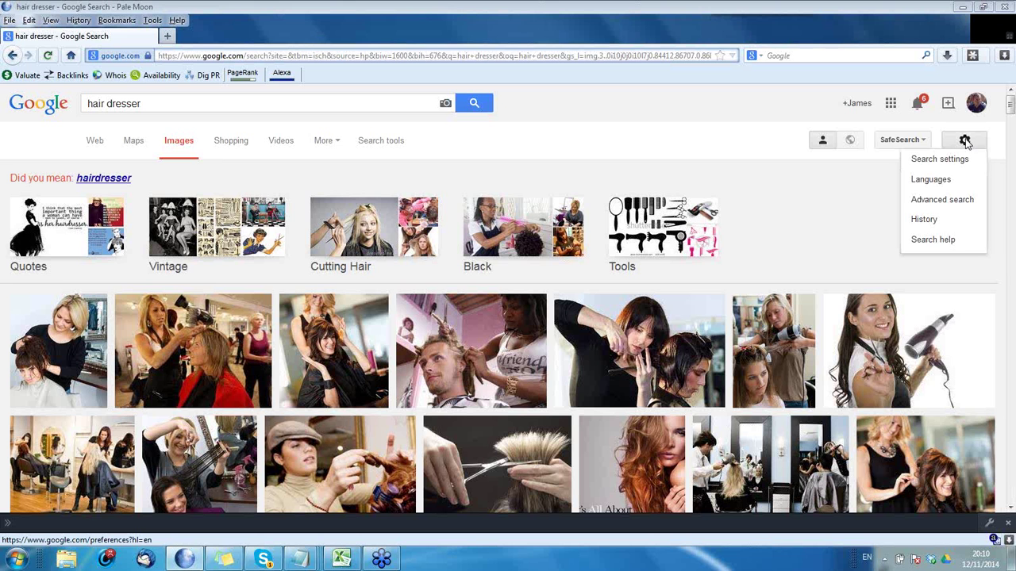
click(941, 200)
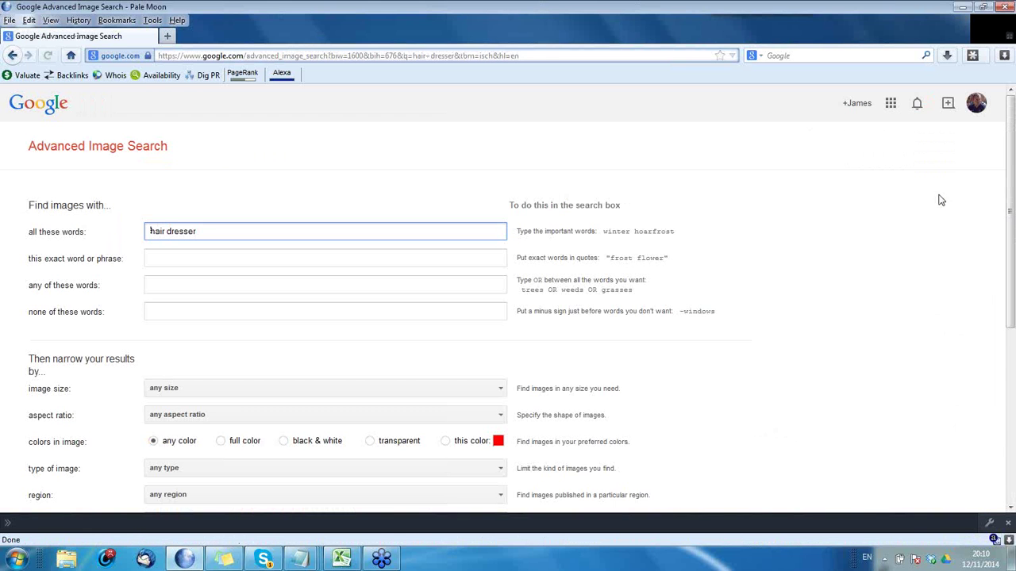
scroll(365, 476, down, 5)
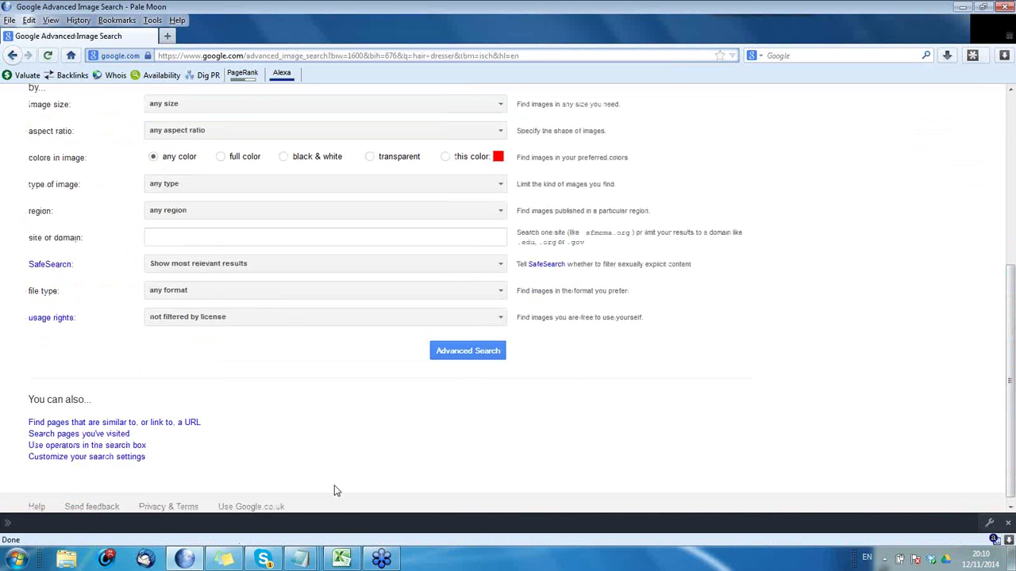
mouse_move(15, 324)
mouse_down()
mouse_move(71, 326)
mouse_move(32, 324)
mouse_up()
click(26, 325)
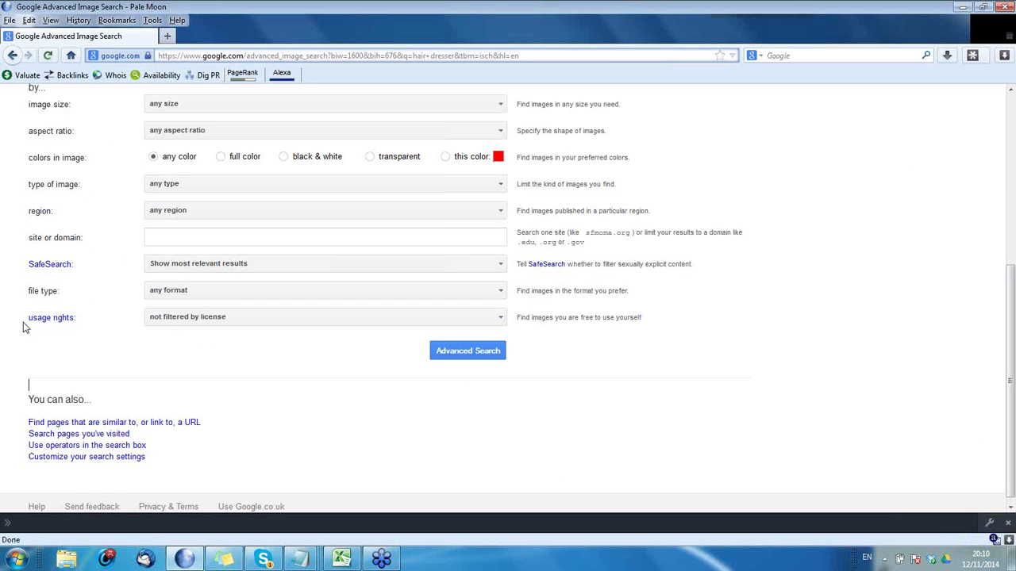
click(216, 321)
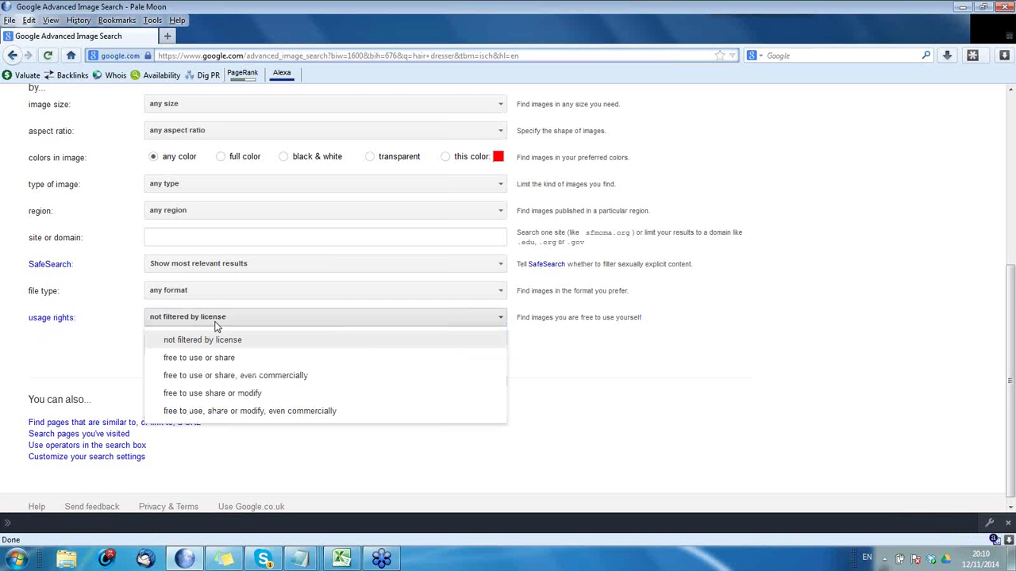
click(212, 419)
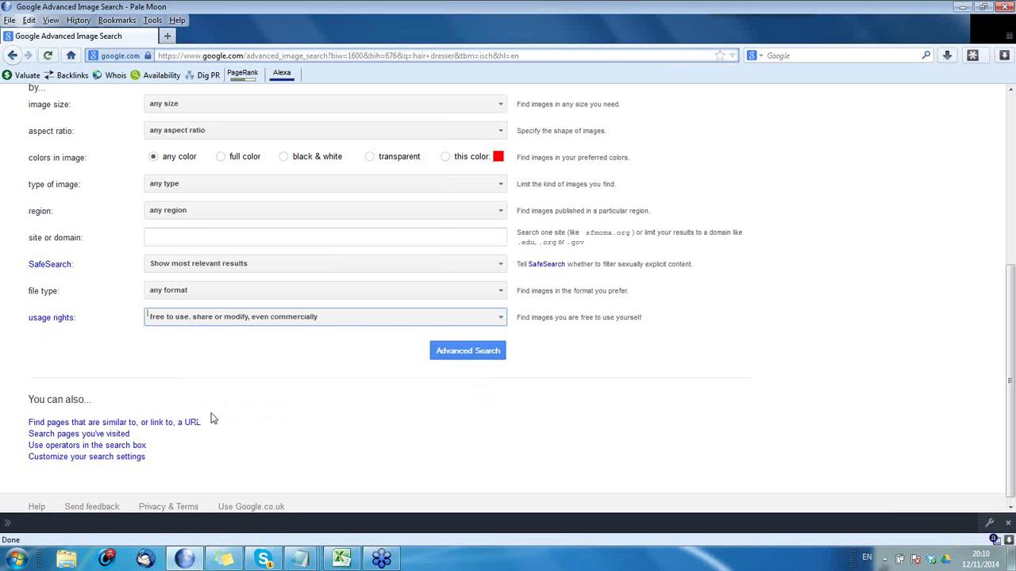
click(476, 357)
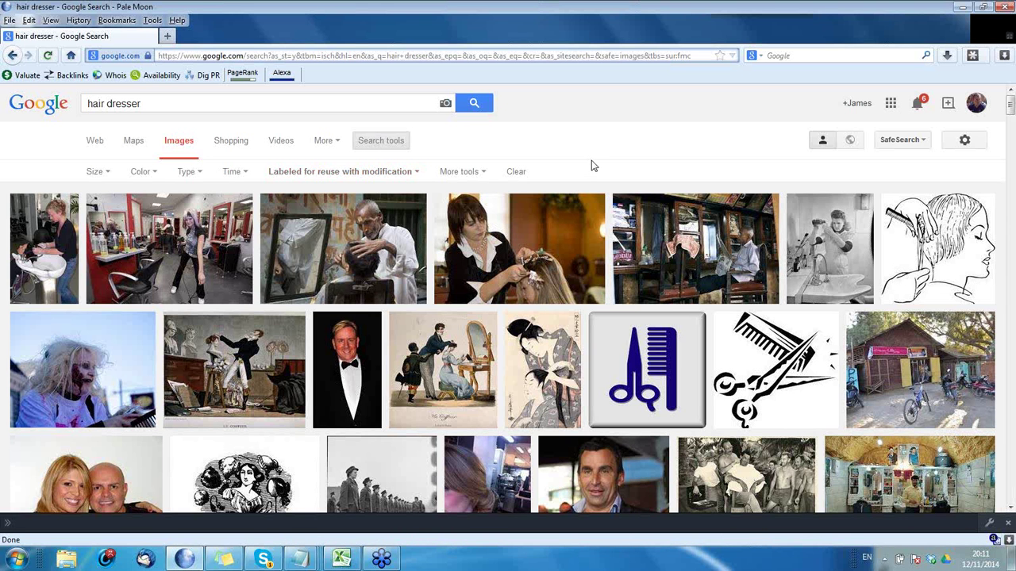
Enlarge the result photo of the hairdresser coloring a blonde client's hair and launch Camtasia Recorder.
click(539, 237)
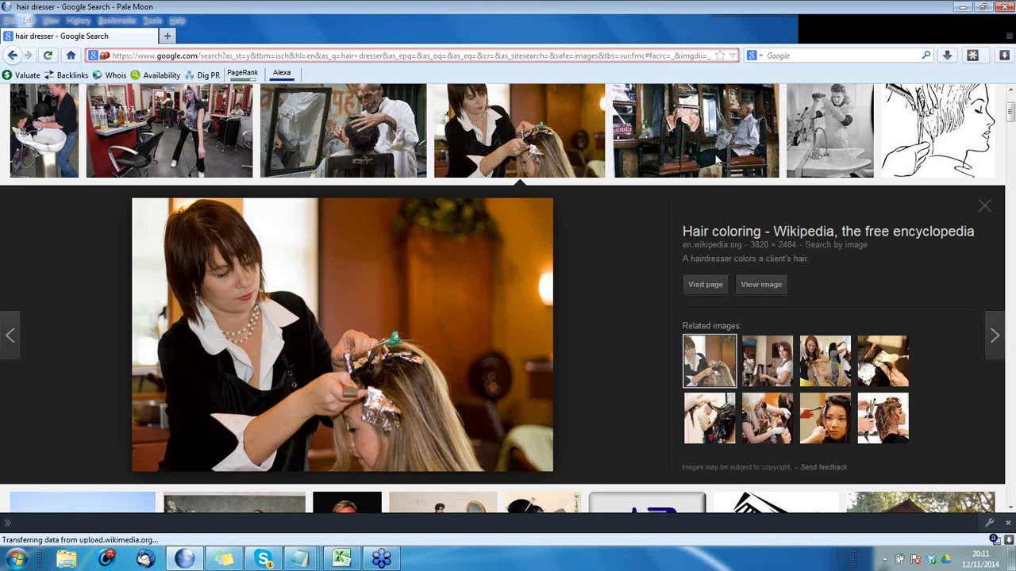
key(super)
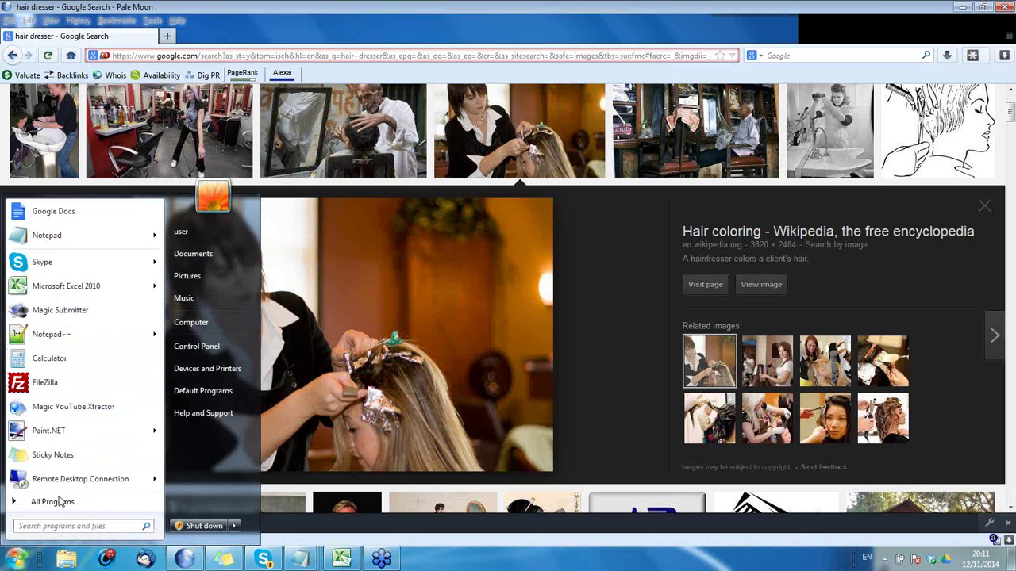
text(camtasia)
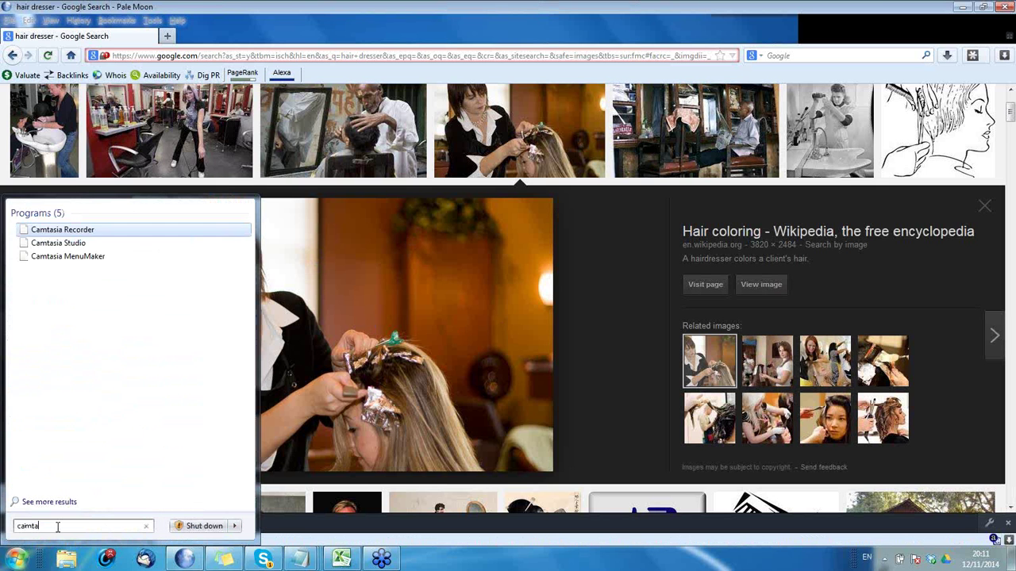
click(116, 231)
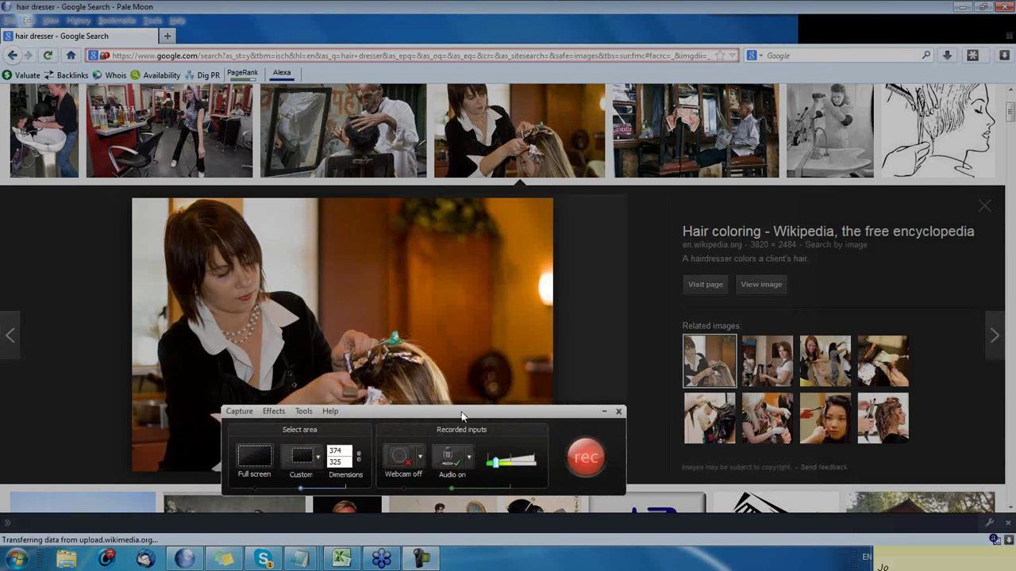
Select a custom recording area of about 663 x 432 that frames the enlarged hairdresser photo.
click(318, 459)
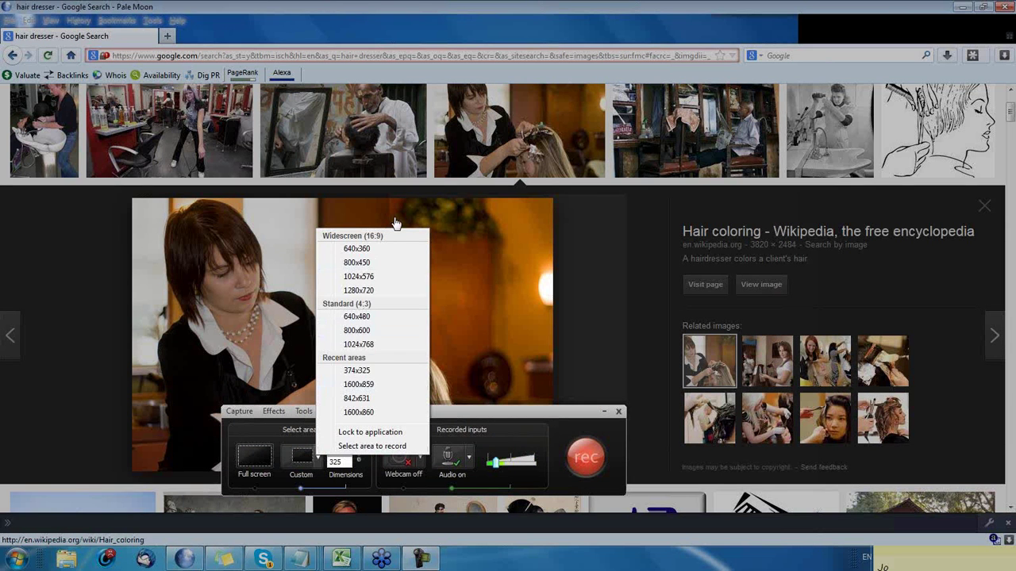
click(364, 447)
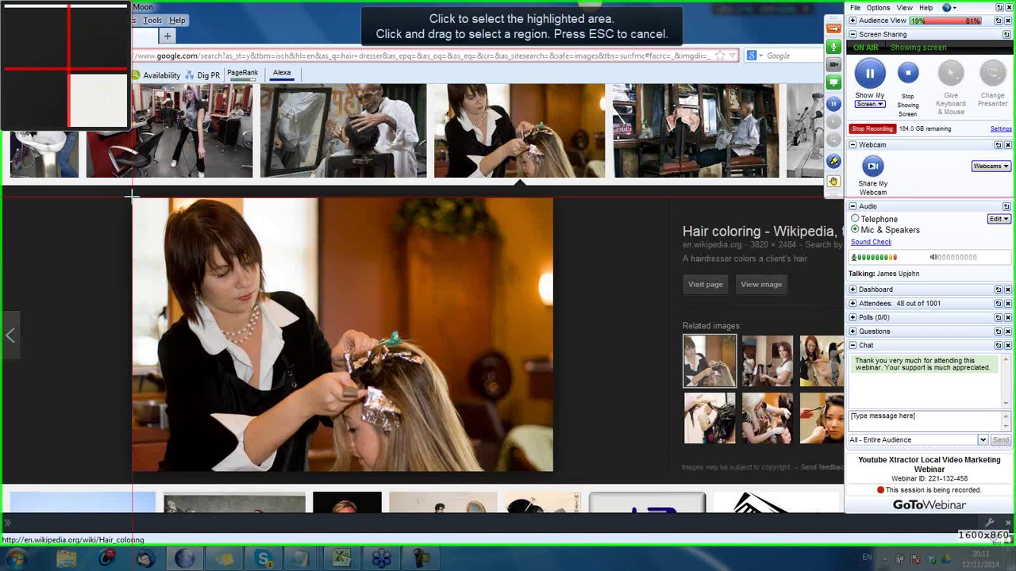
drag(132, 196, 553, 471)
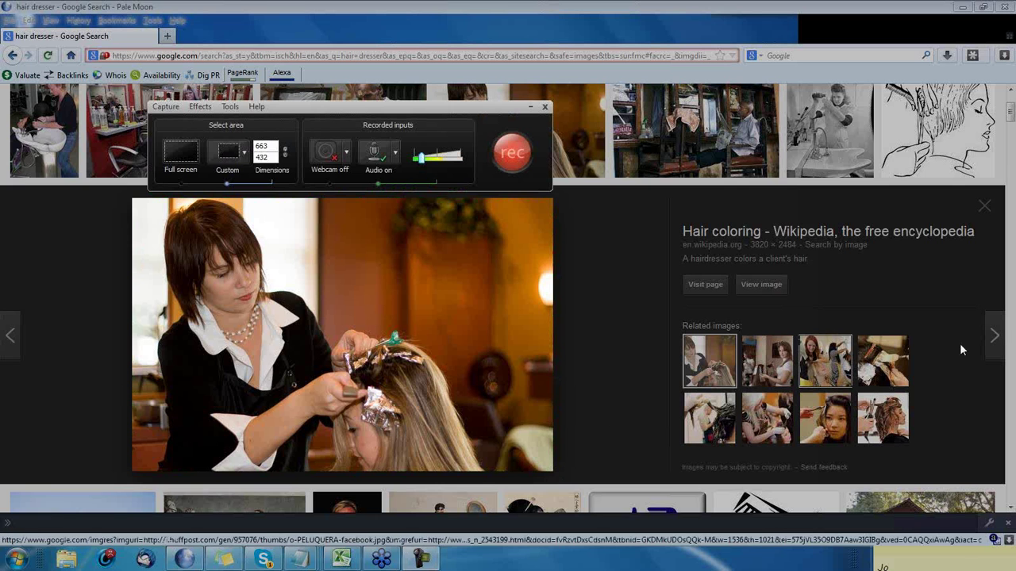
click(1002, 338)
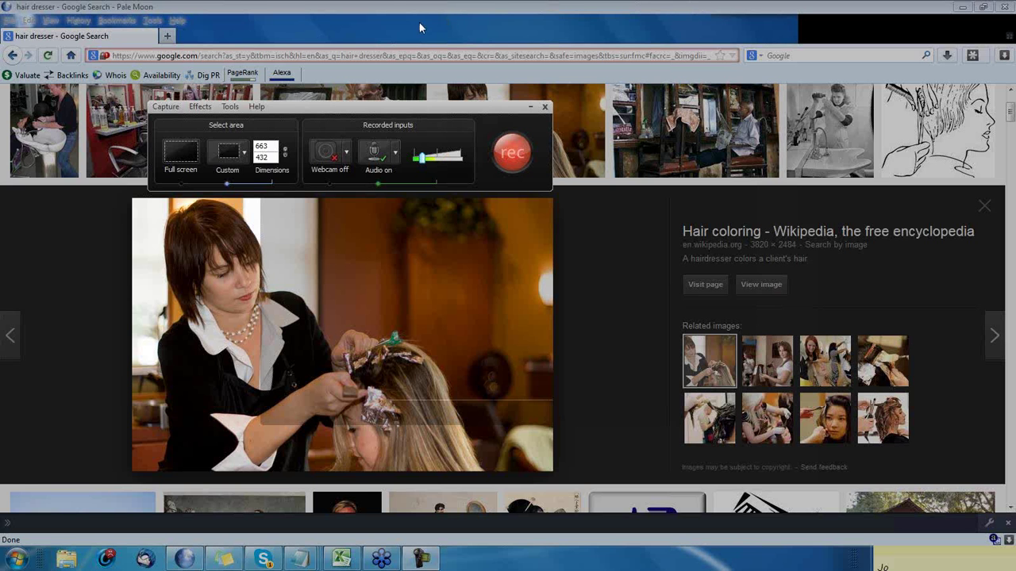
Open a new browser tab and search the web for "hair dresser".
click(164, 24)
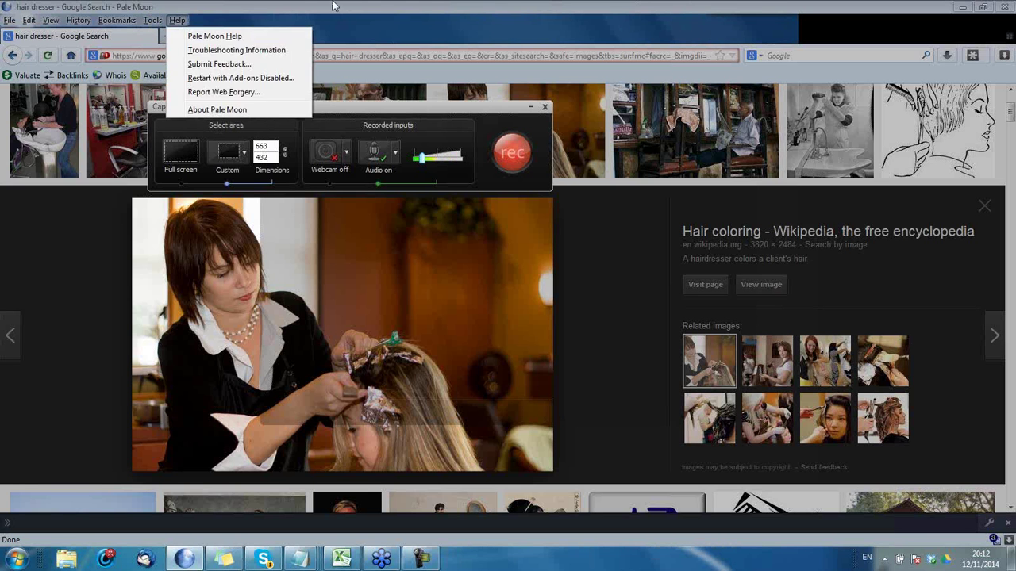
click(201, 35)
click(170, 35)
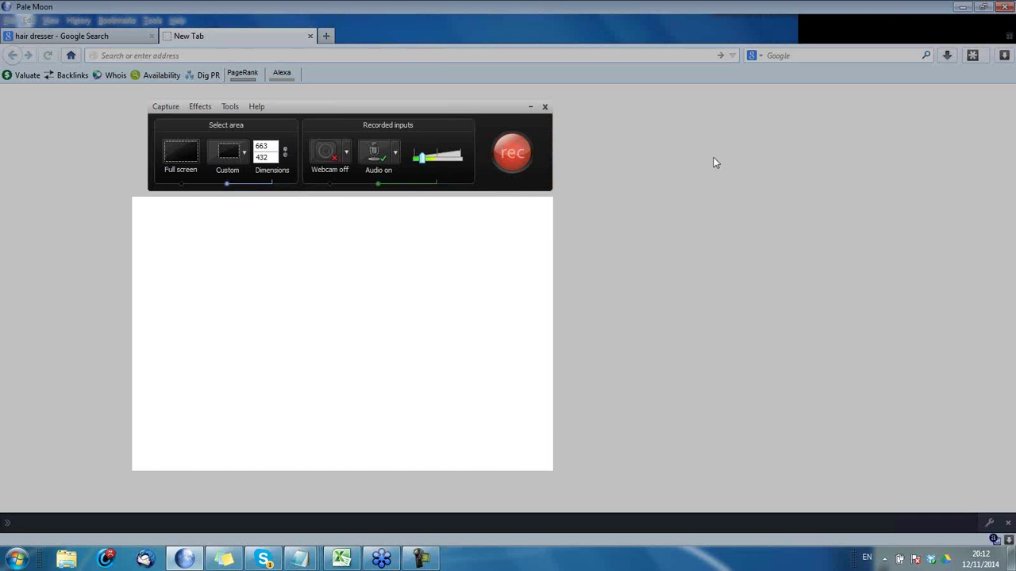
click(450, 58)
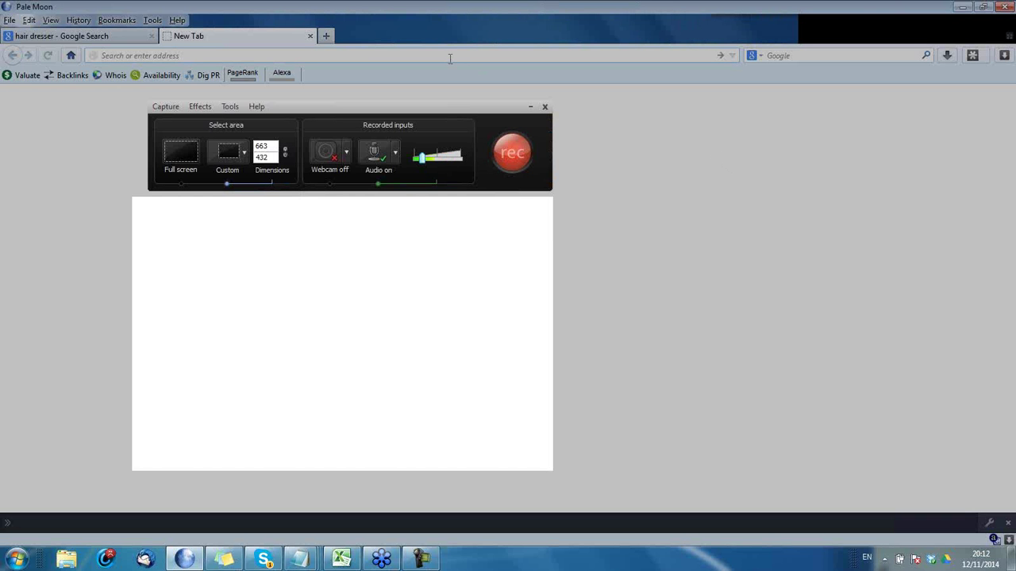
text(hair drss)
key(BackSpace)
key(BackSpace)
text(esser)
key(Return)
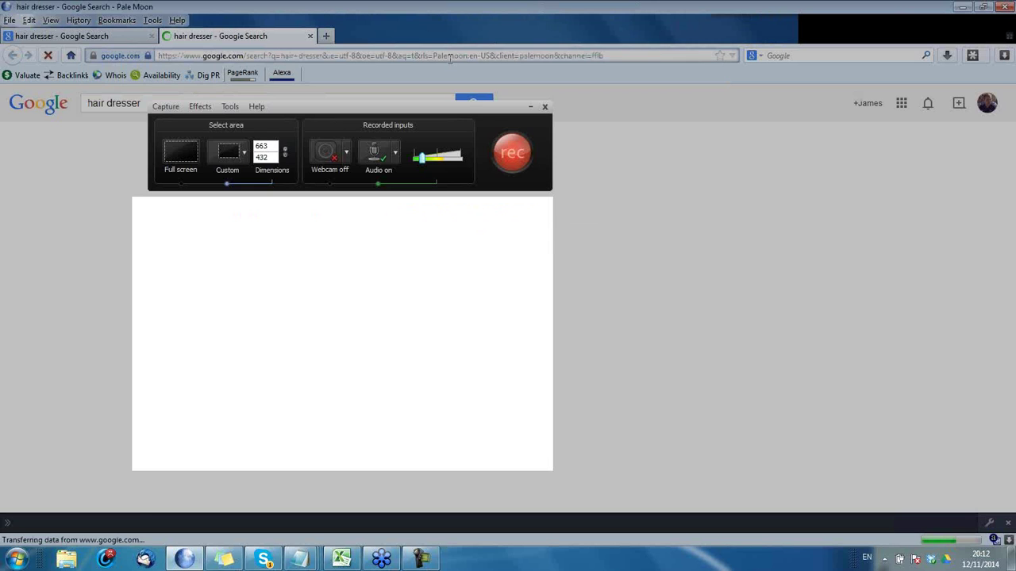
Close Camtasia Recorder and refine the web search to "hair dresser jersey city".
click(546, 106)
click(238, 104)
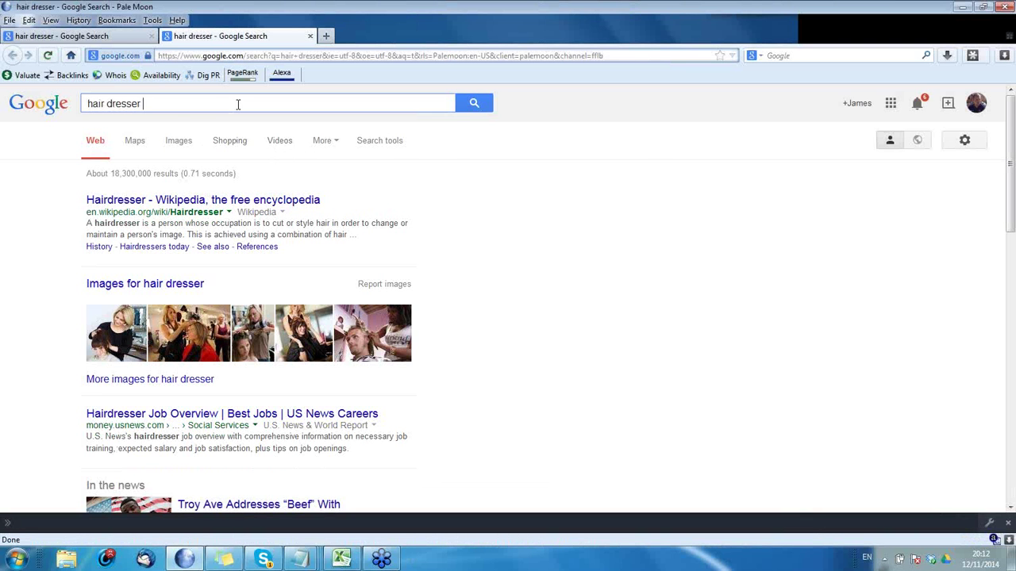
text(jersey city)
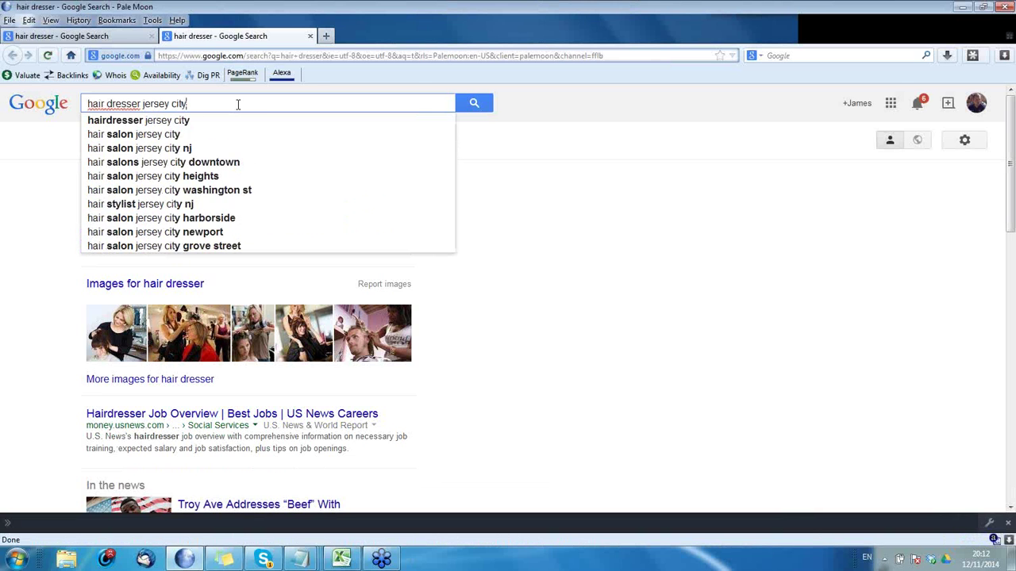
key(Return)
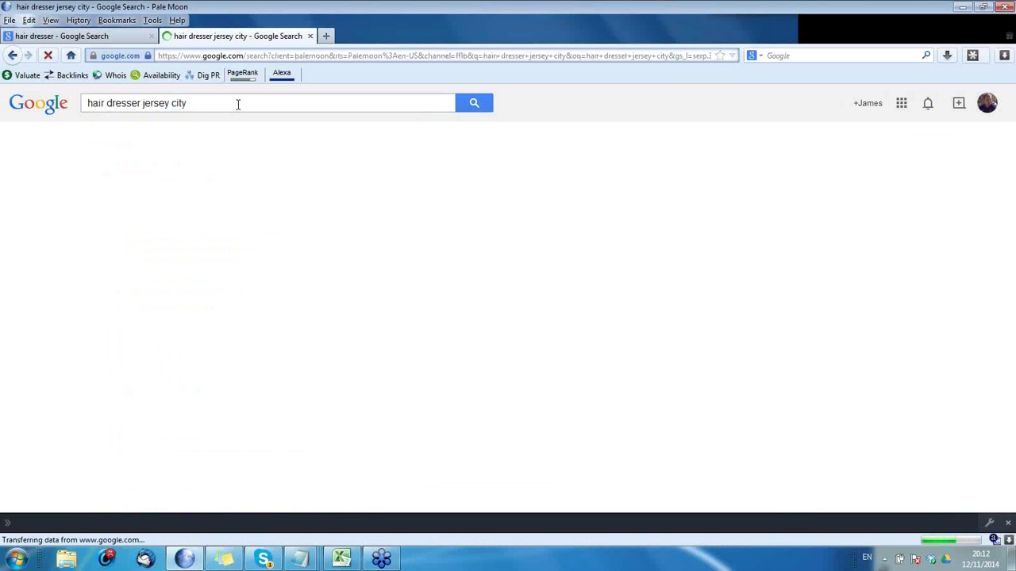
Show the business details of Balance Salon from the local map listings in the search results.
click(838, 37)
click(838, 37)
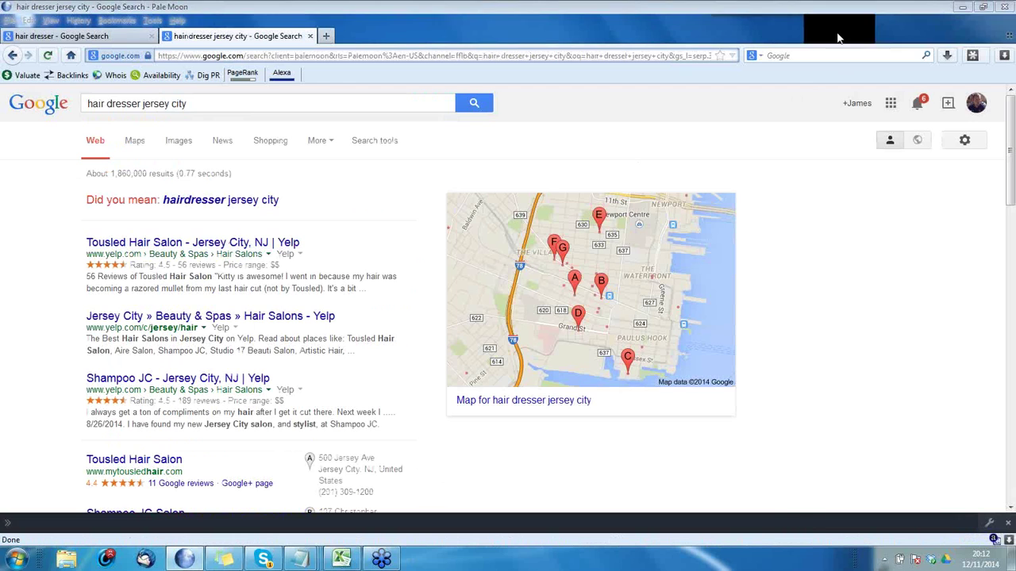
scroll(1010, 240, down, 3)
scroll(1009, 242, down, 7)
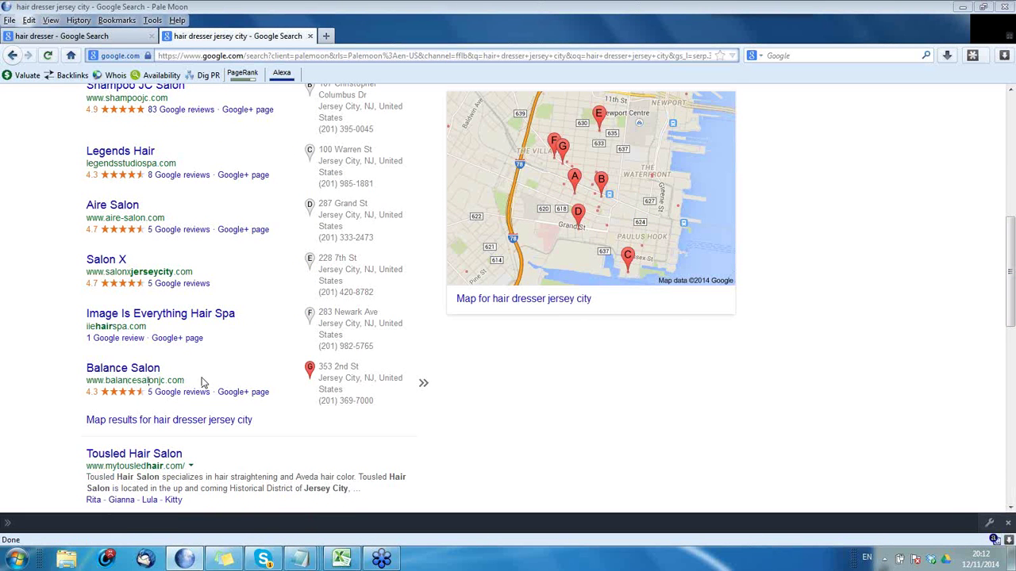
click(337, 372)
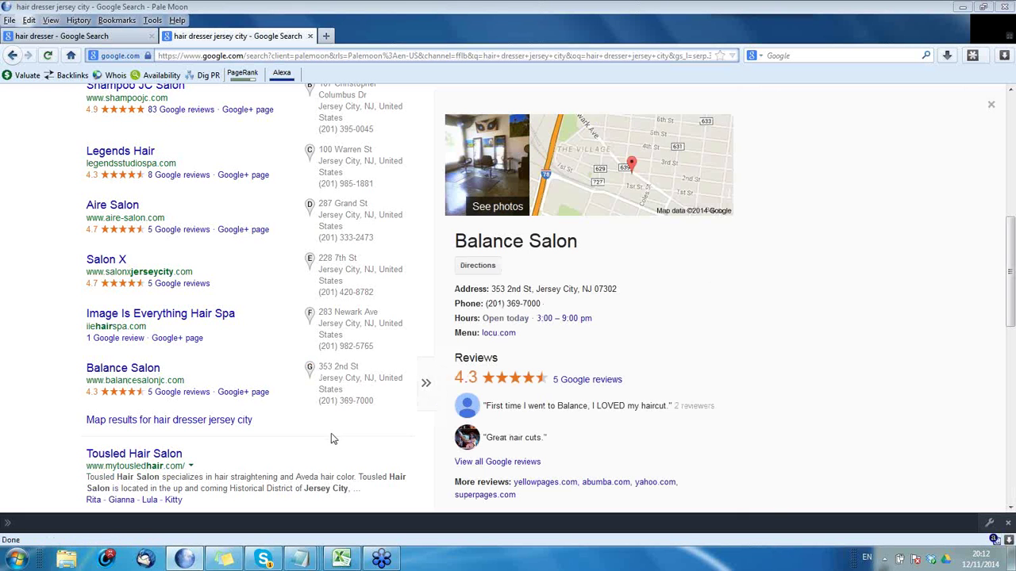
Copy the complete Balance Salon listing from the search results into a new Notepad document.
mouse_move(380, 401)
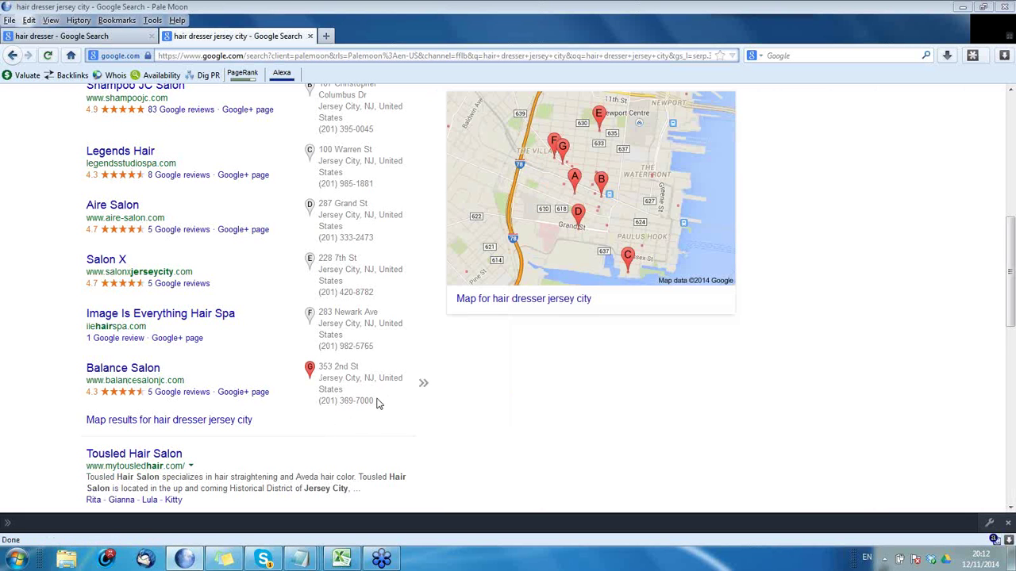
drag(386, 404, 90, 373)
key(ctrl+c)
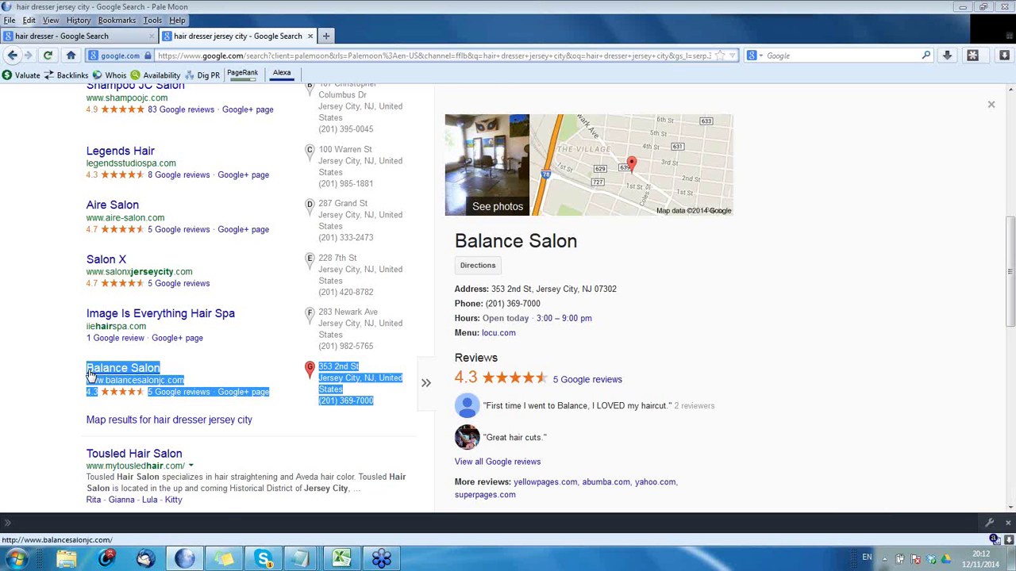
click(16, 559)
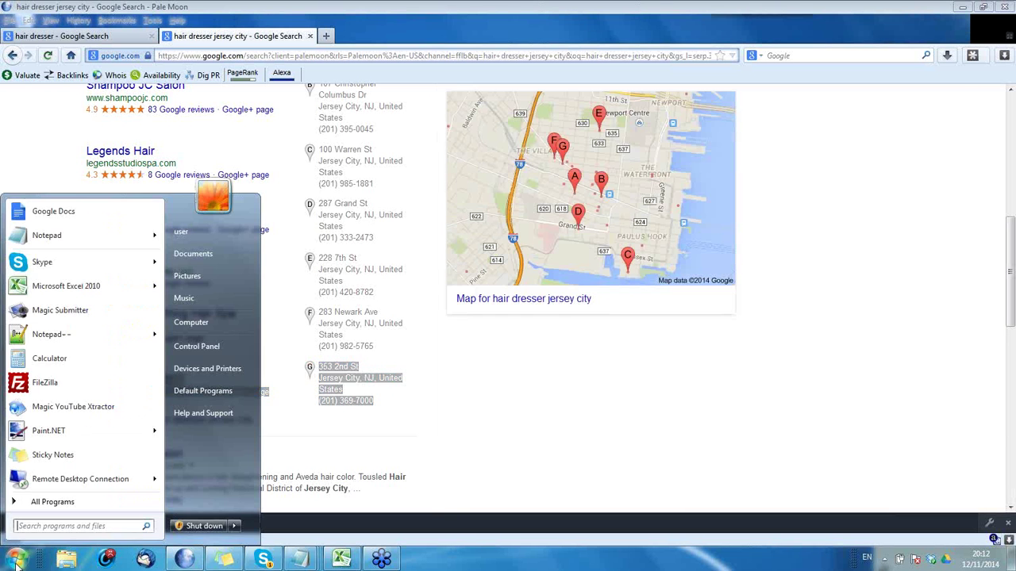
click(99, 244)
key(ctrl+v)
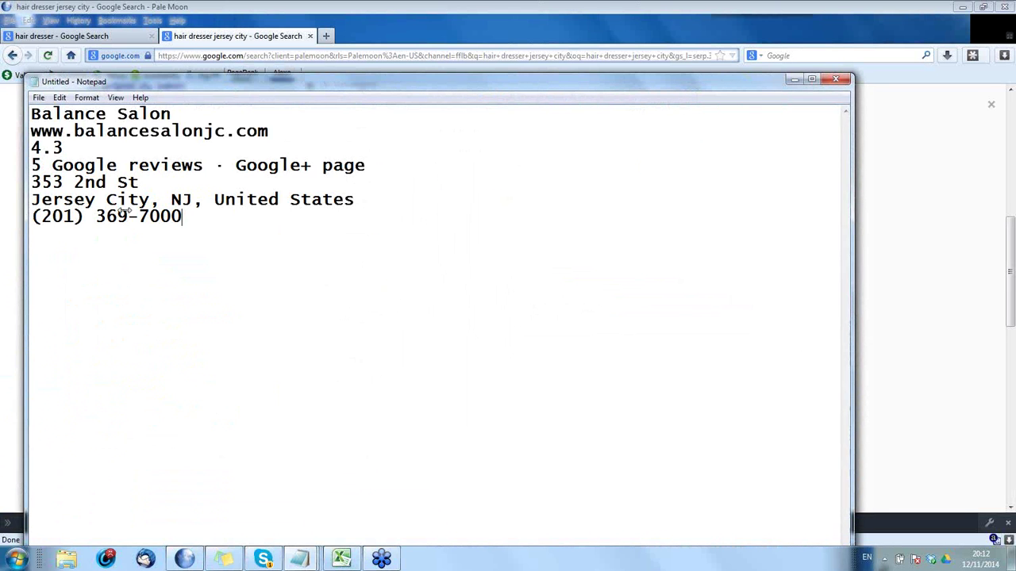
Narrow the Notepad window and move it so the search results remain visible beside the salon notes.
drag(24, 215, 632, 215)
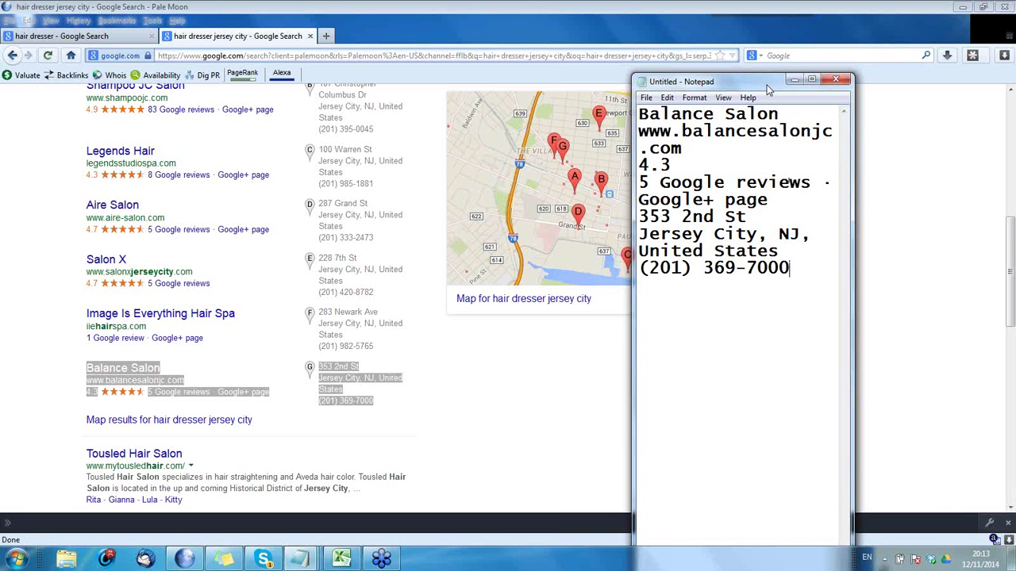
drag(768, 90, 896, 44)
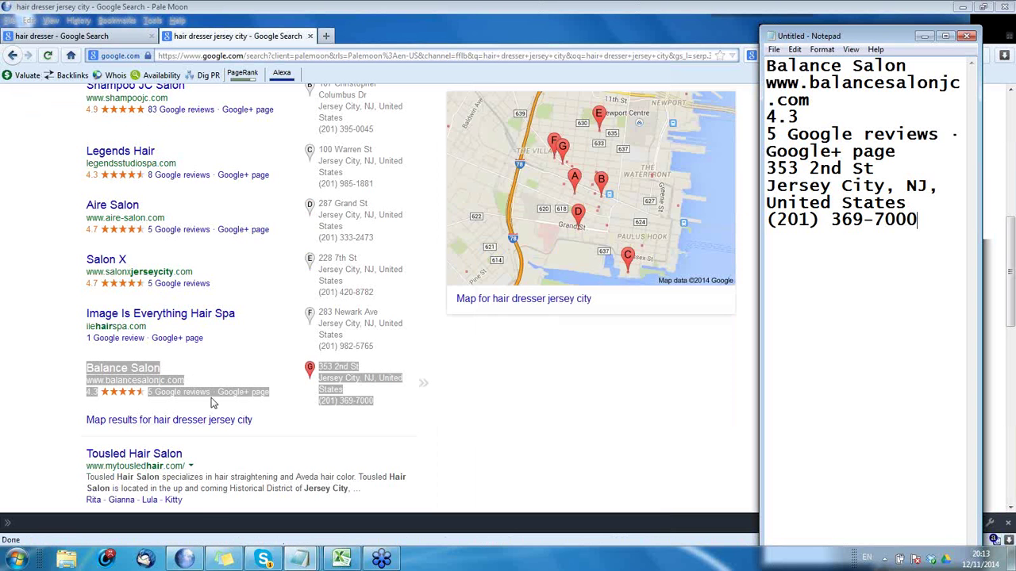
Minimize the browser and search for "camtasia" to launch Camtasia Recorder.
mouse_move(185, 560)
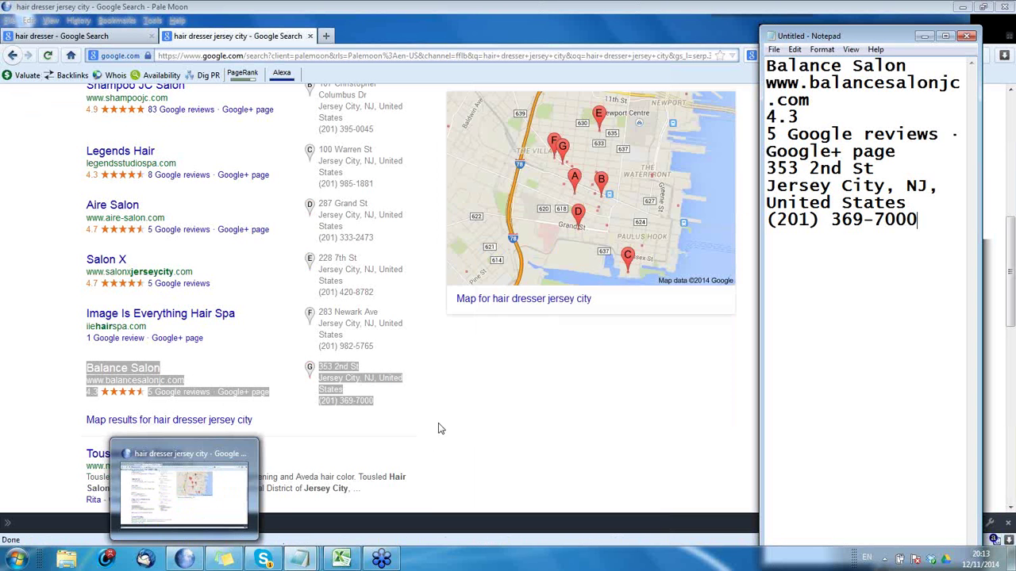
click(961, 8)
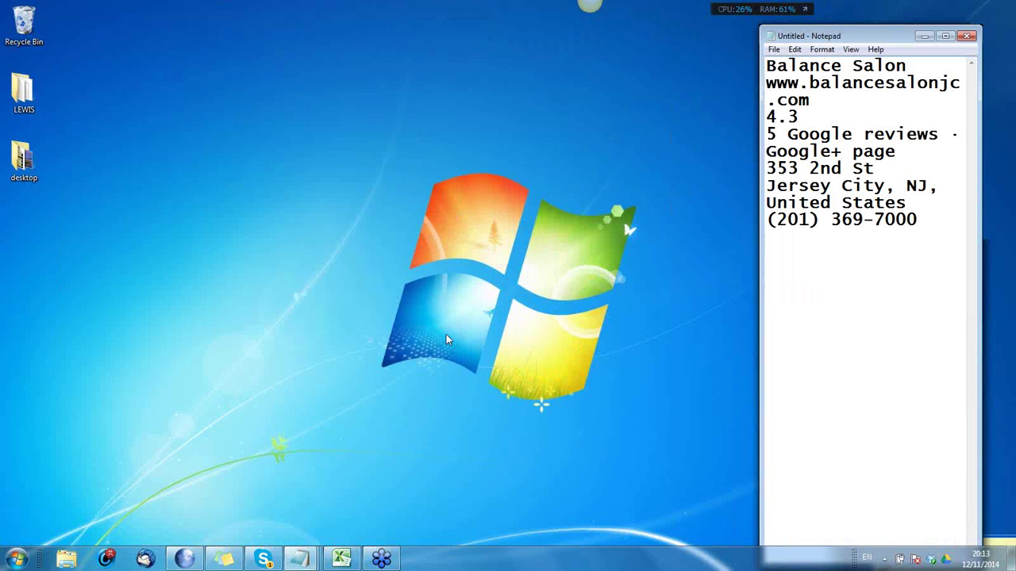
click(16, 559)
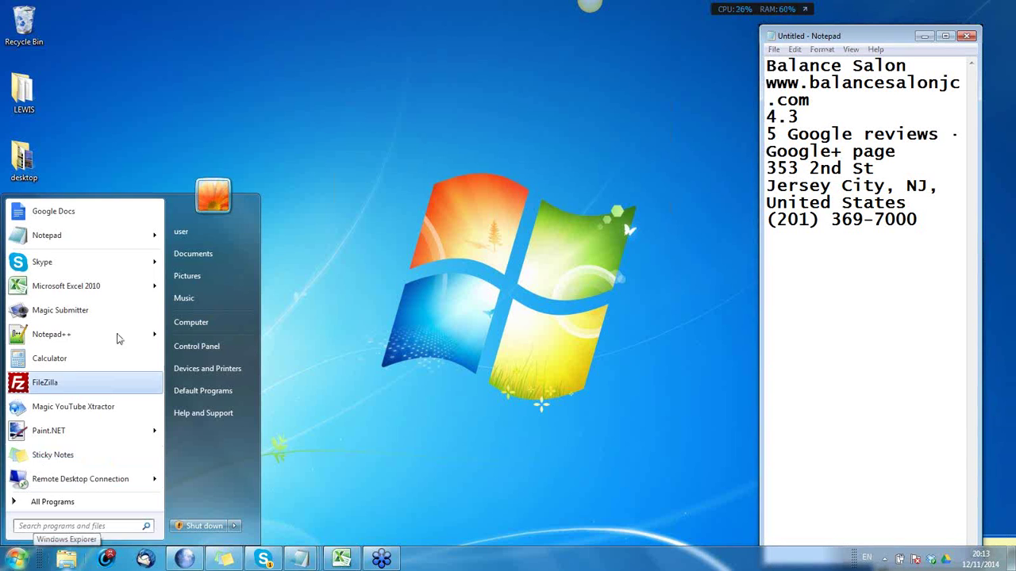
text(camtasia)
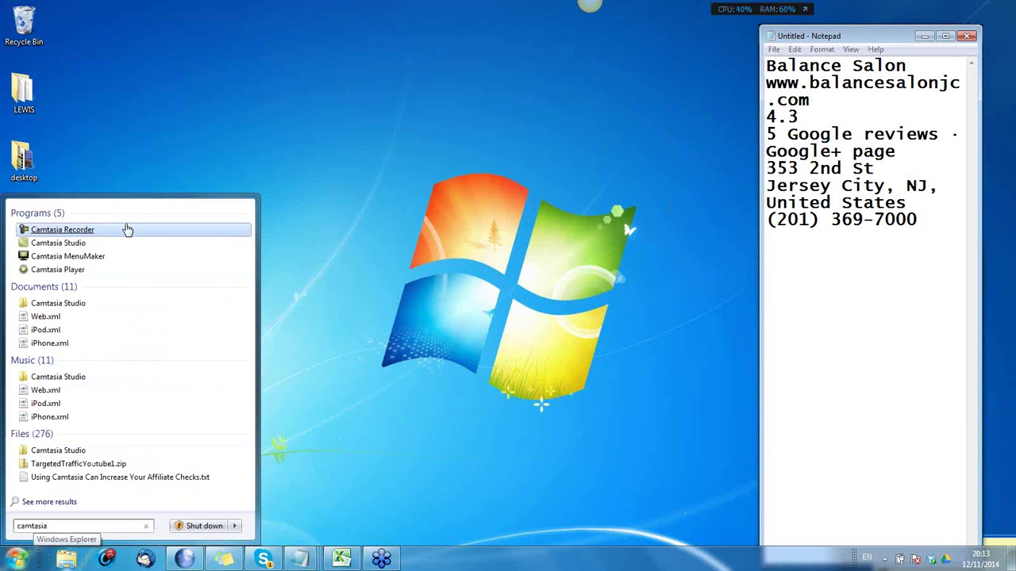
click(125, 229)
Bring back the browser with the enlarged hairdresser photo inside the recording area and show the salon notes beside it.
click(179, 560)
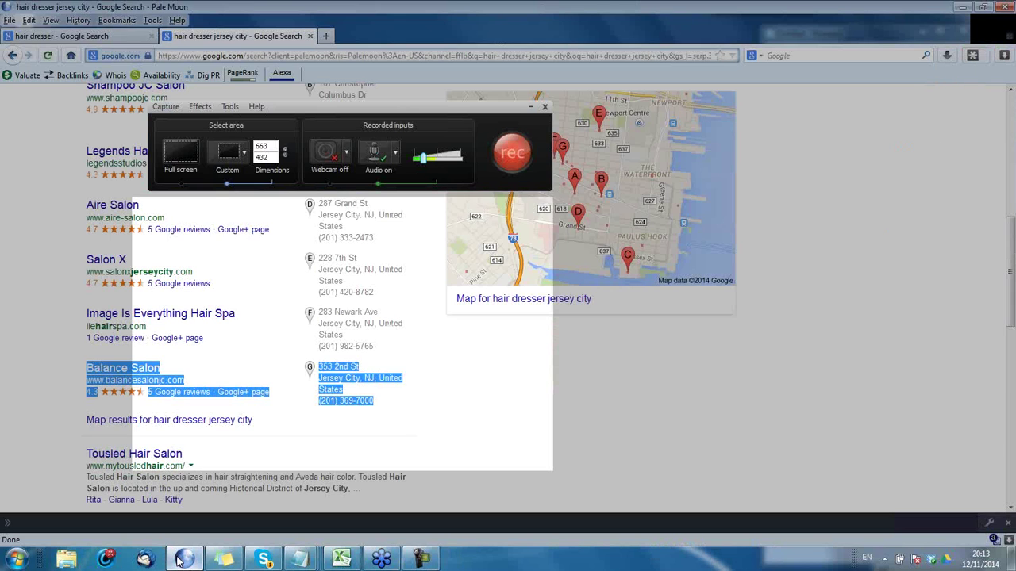
click(77, 37)
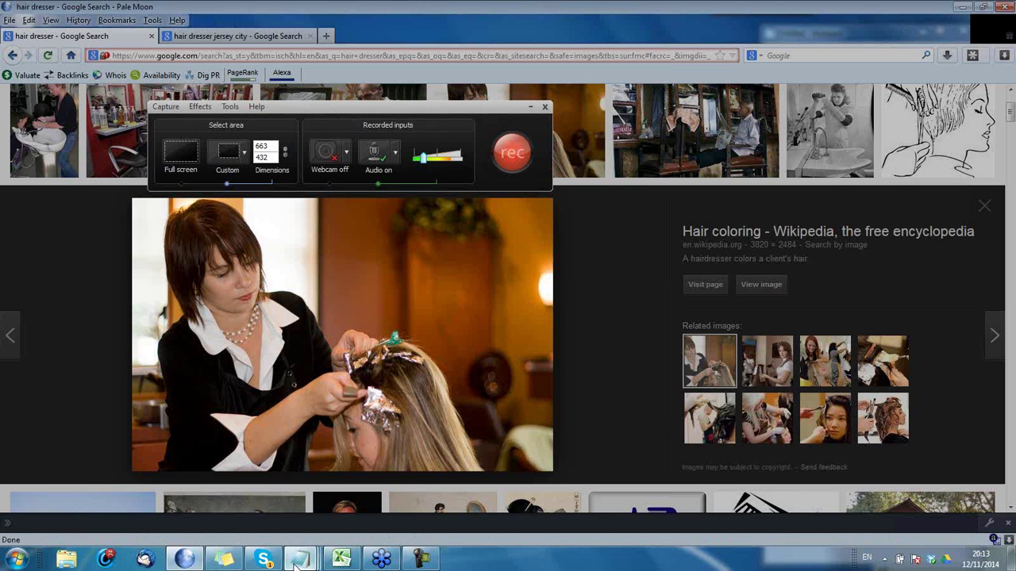
mouse_move(300, 559)
click(766, 496)
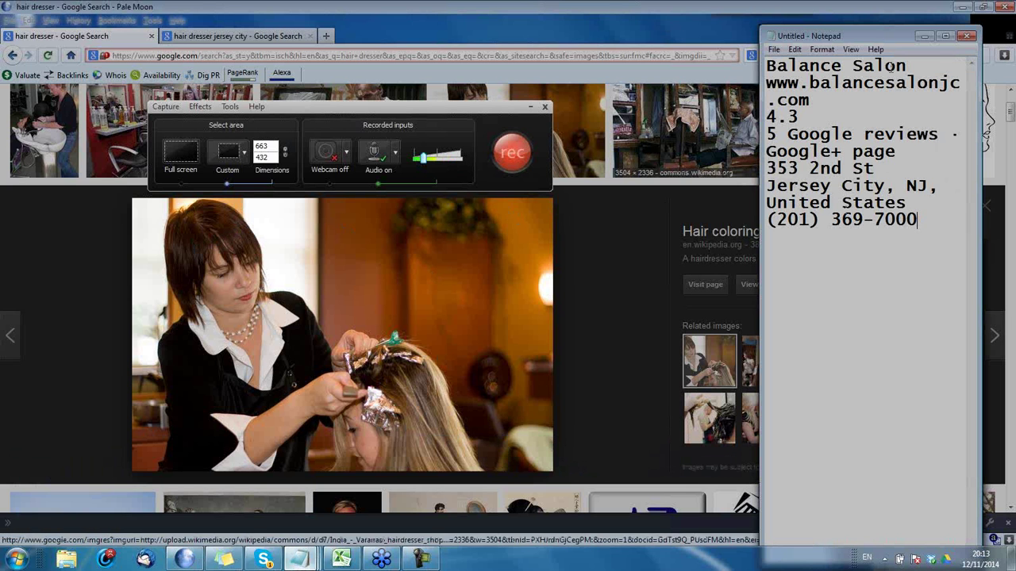
Highlight the salon notes from the website line into the street address line.
click(922, 71)
key(Right)
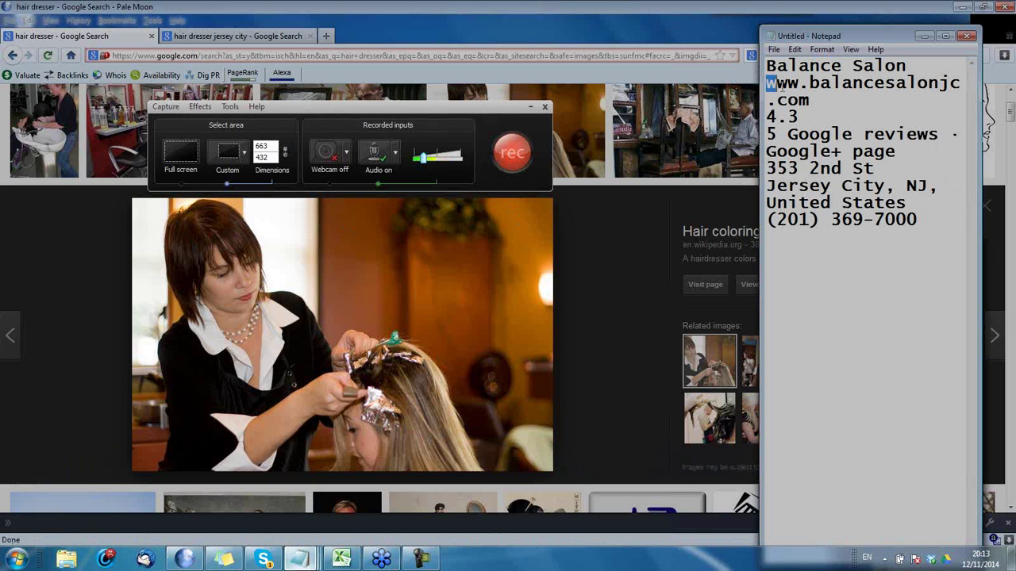
drag(767, 83, 835, 169)
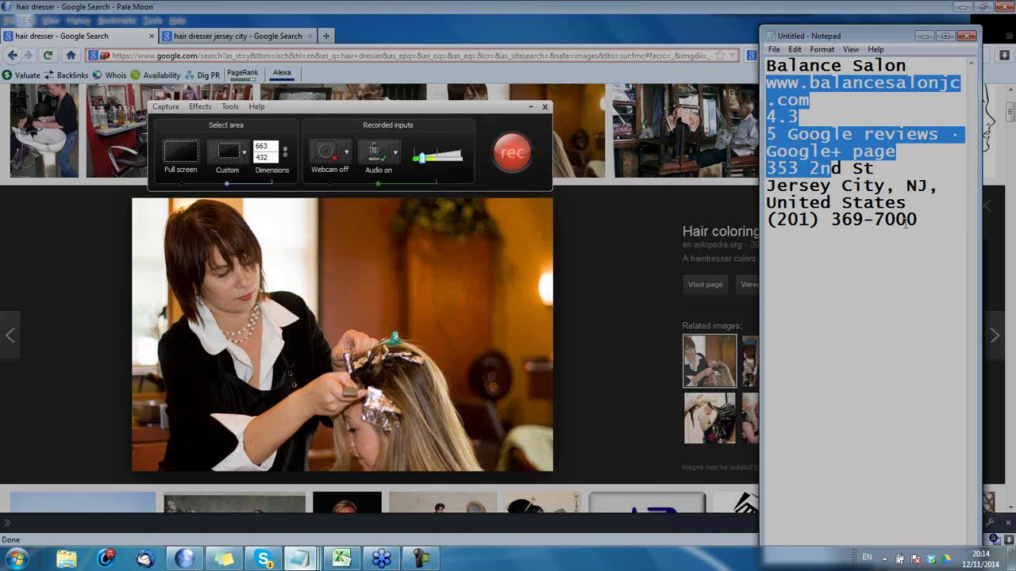
Record the framed hairdresser photo for about 36 seconds, stop the capture, and pause its preview.
click(514, 155)
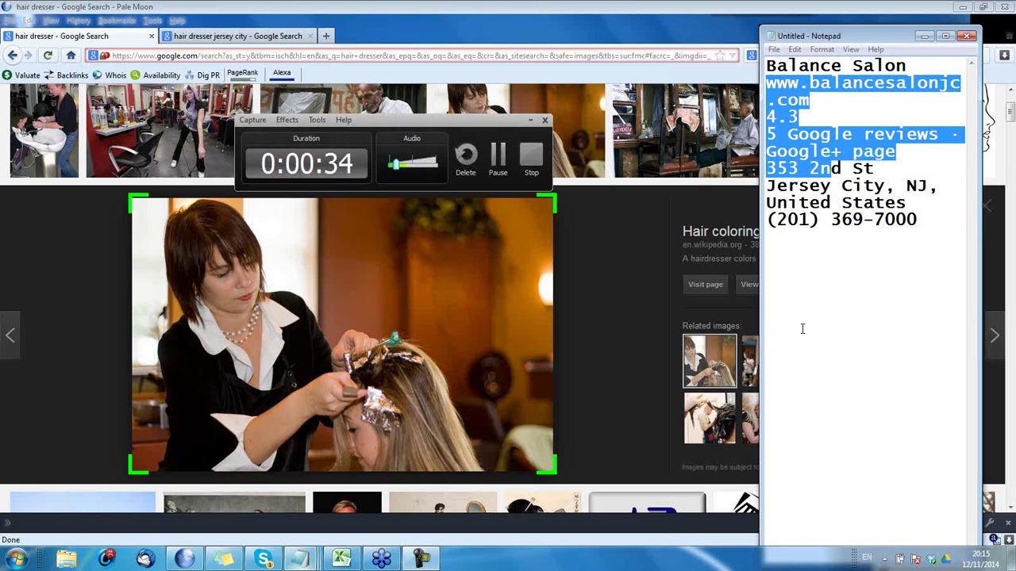
click(535, 161)
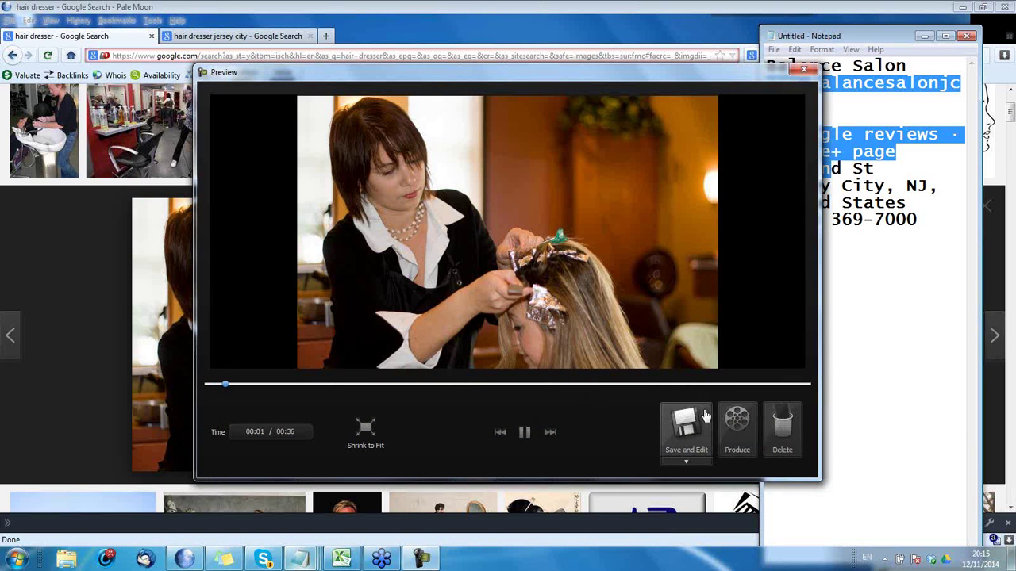
click(523, 432)
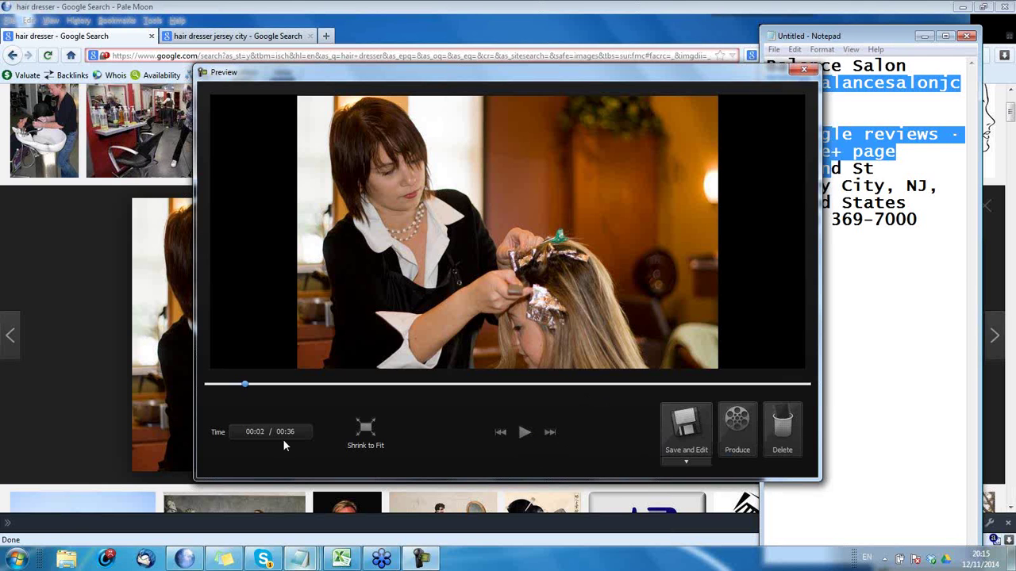
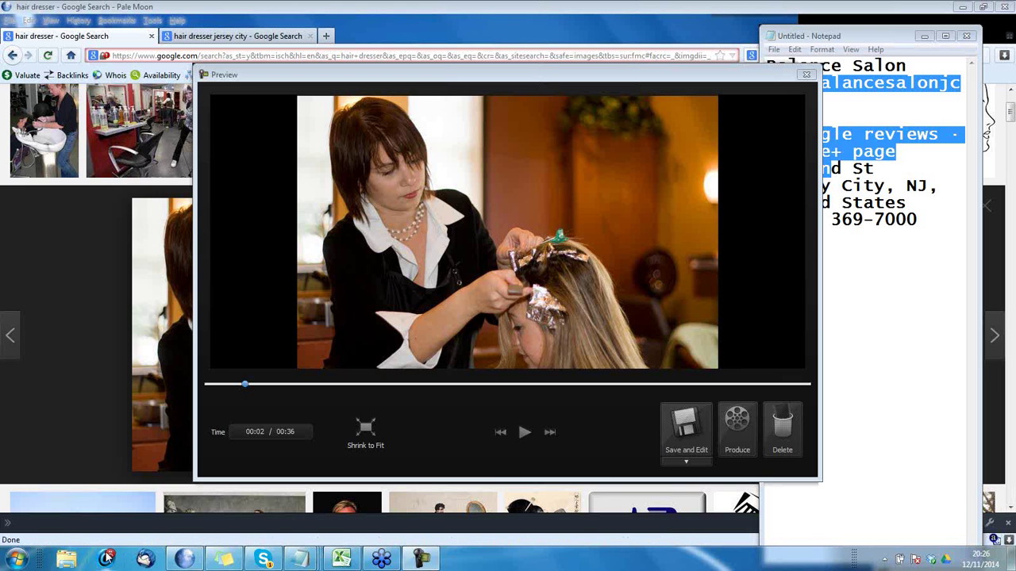
Start a new Notepad document with "channel 10 videos" and an indented "200 views" on the second line.
click(17, 560)
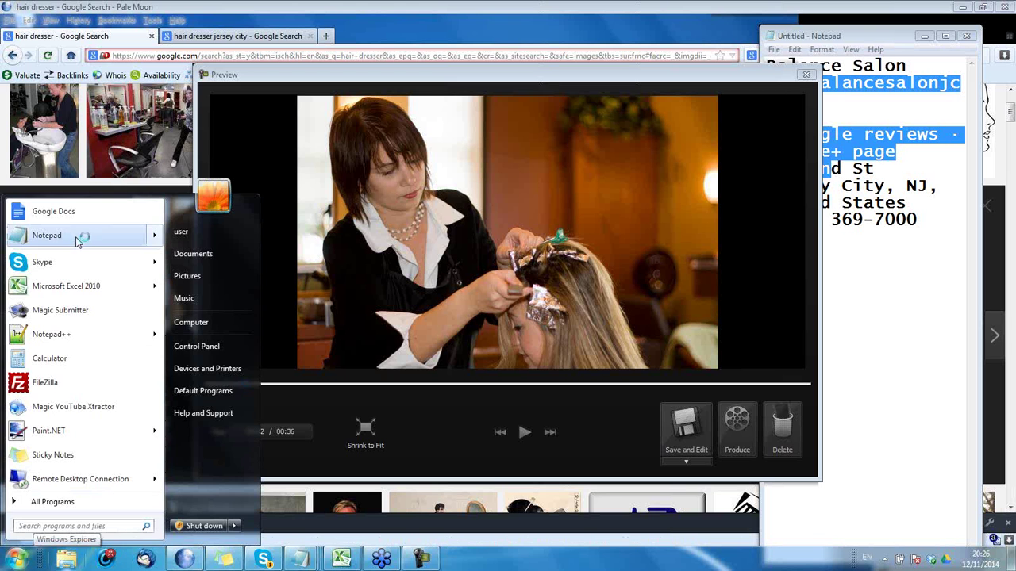
click(77, 237)
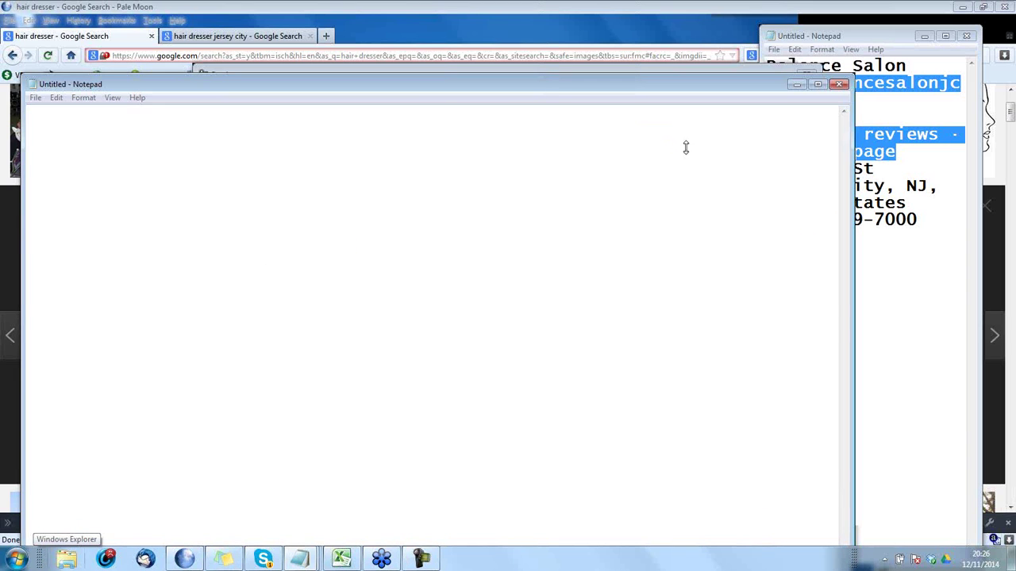
click(392, 136)
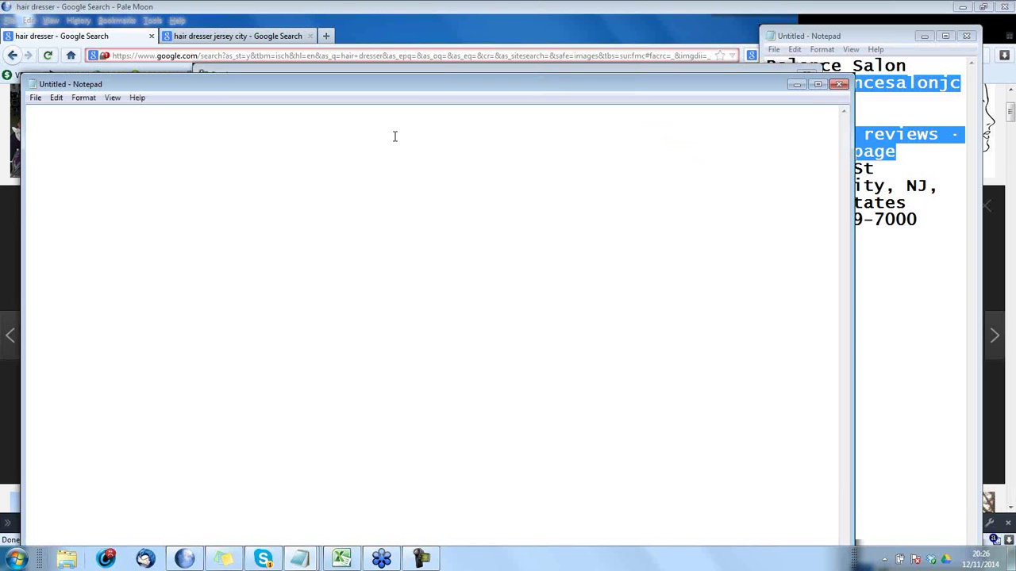
text(Channel 10 vi)
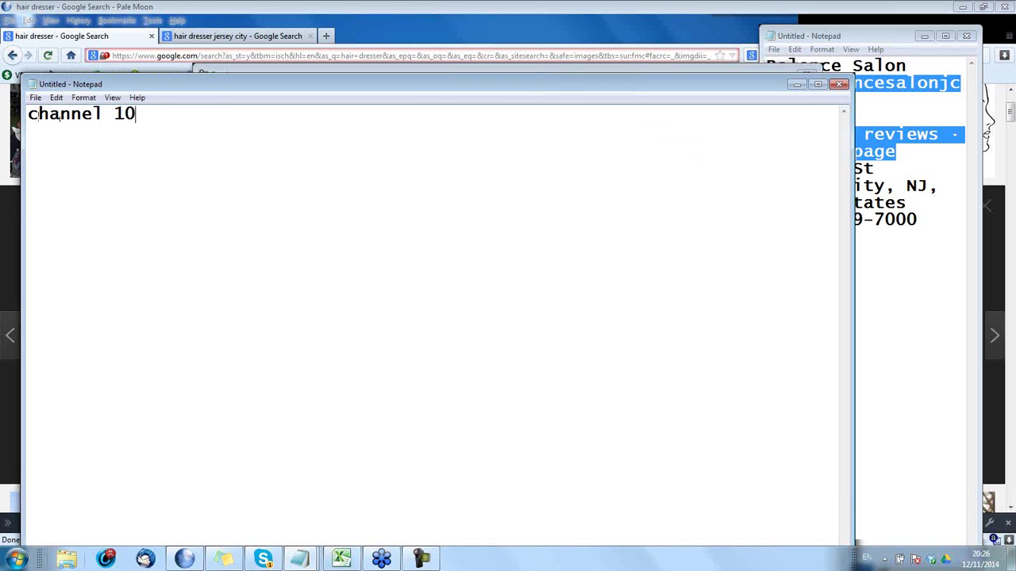
text(deos)
click(400, 138)
text(2)
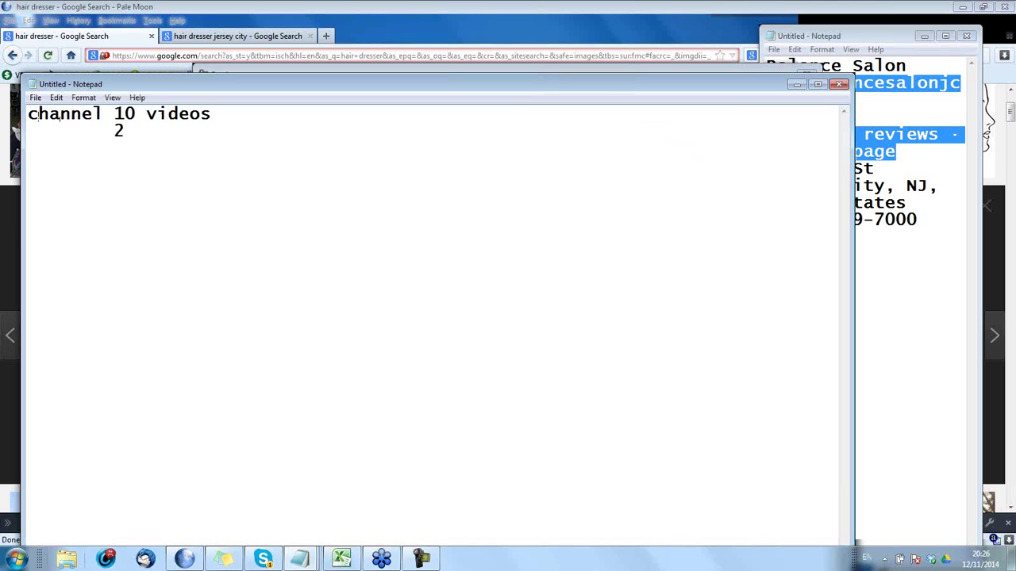
text(00 views)
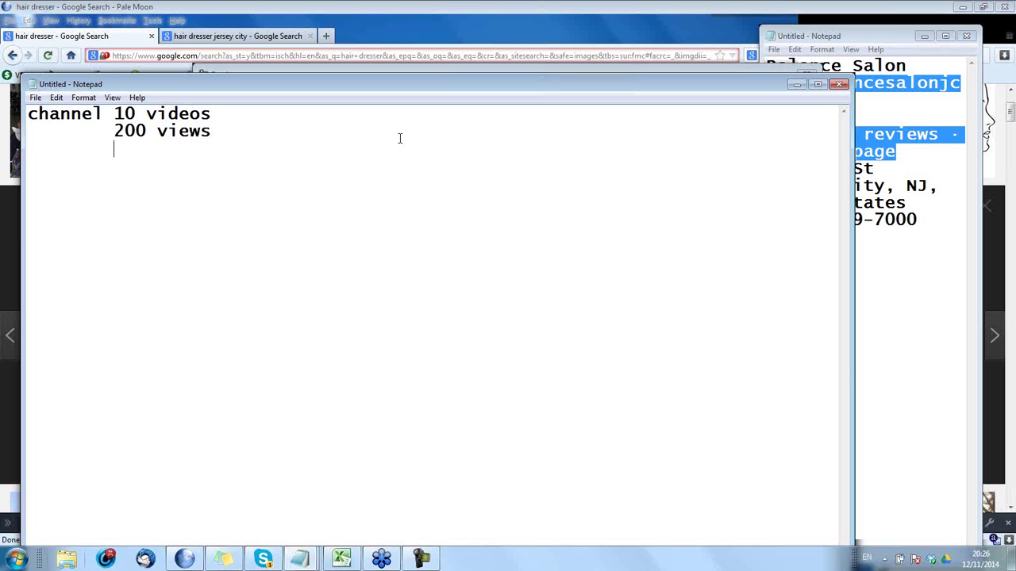
Add the indented lines "10 likes", "50 subscribers" and "25 comments", and highlight the lines from "200 views" down.
key(Return)
key(Tab)
text(10 likes)
key(Return)
key(Tab)
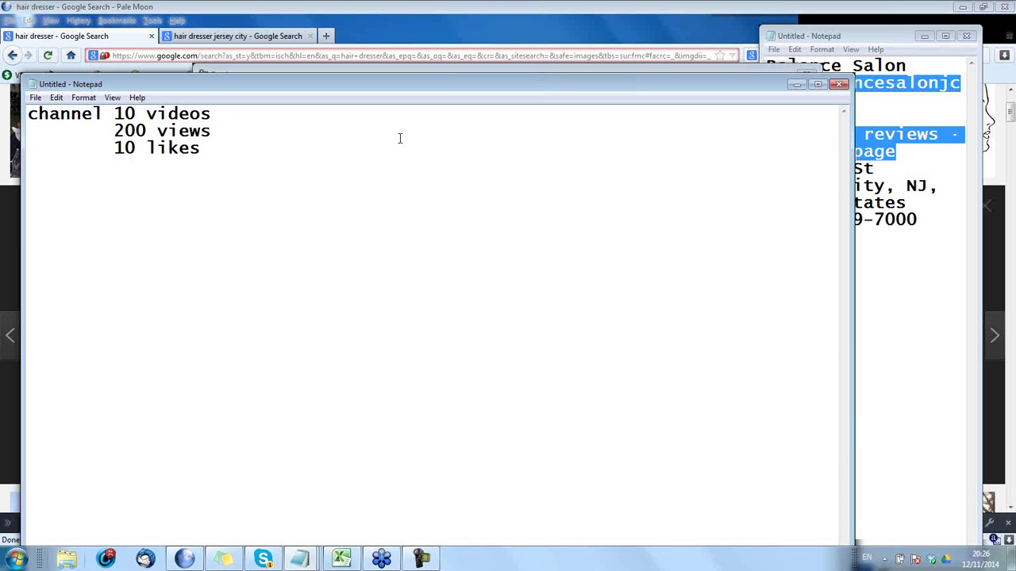
text(50 subscribers)
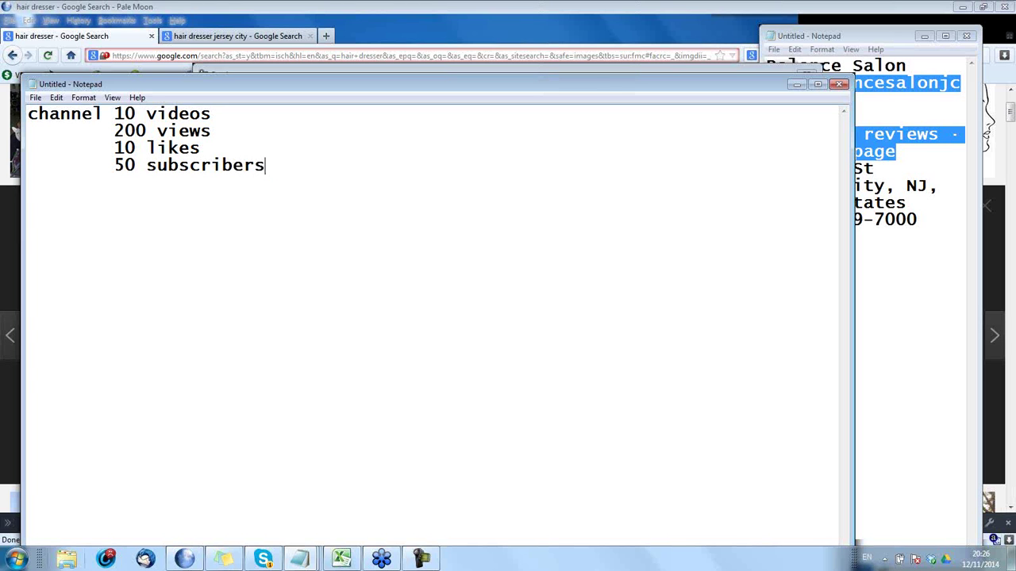
key(Return)
key(Tab)
text(25 comments)
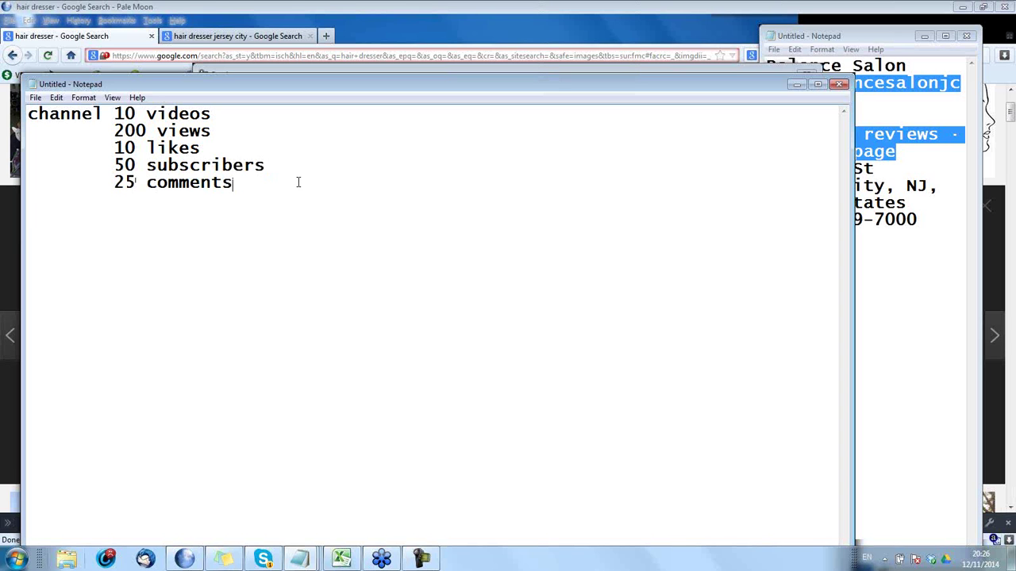
drag(298, 183, 17, 129)
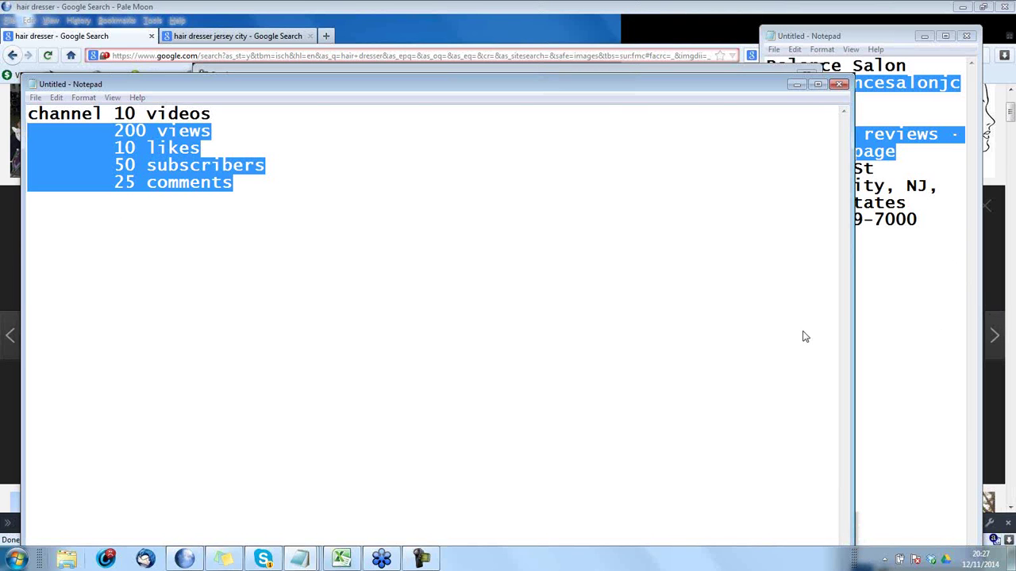
Add "vagex.com" below the channel package list, separated by a blank line.
click(170, 302)
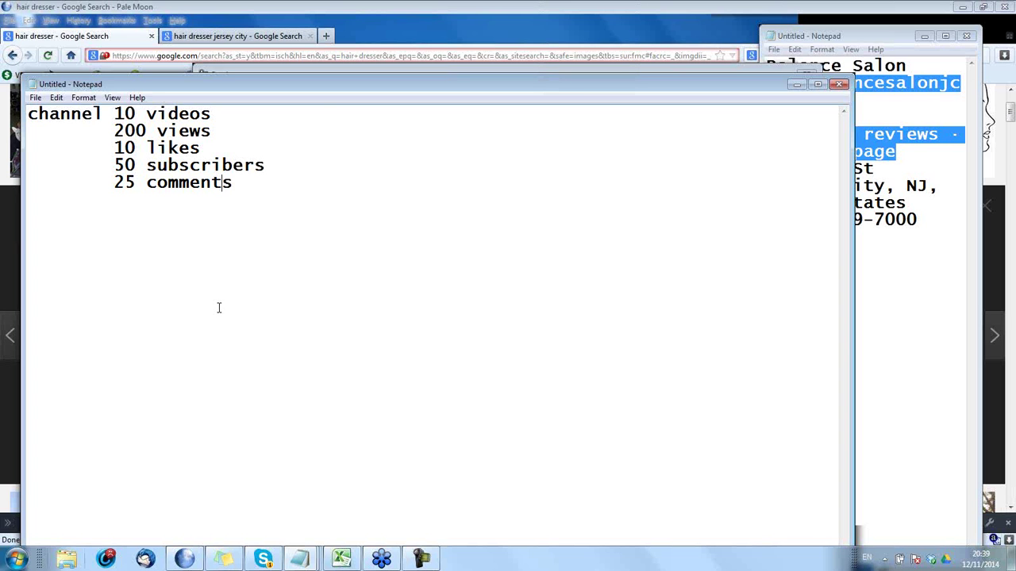
click(258, 188)
key(Return)
key(Return)
text(vagex.com)
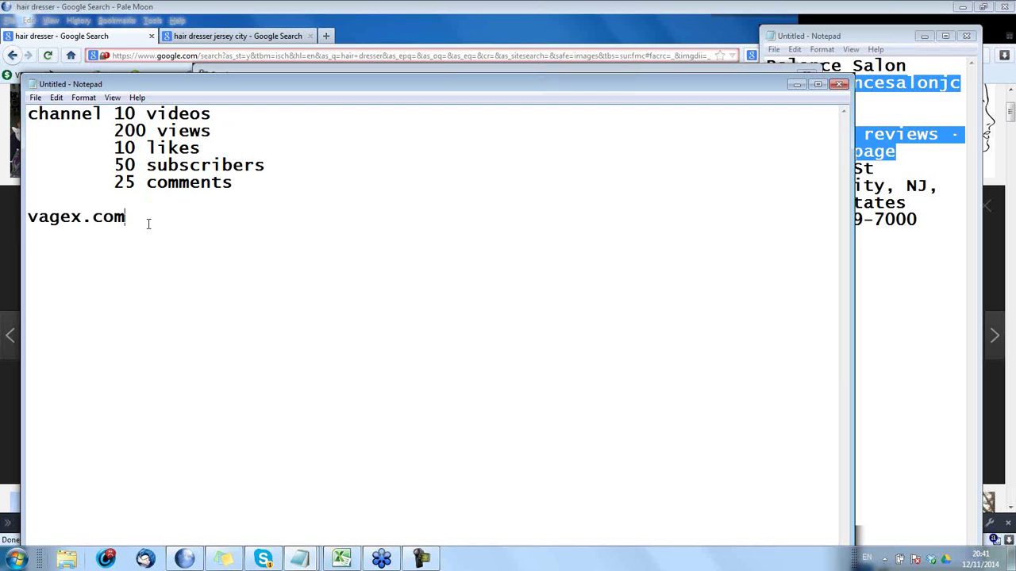
Write "300 x 4" below the website name, with 5 and 2 on the following two lines.
key(Return)
key(Return)
key(Return)
key(Return)
text(300)
text(4 x)
click(131, 255)
text(45)
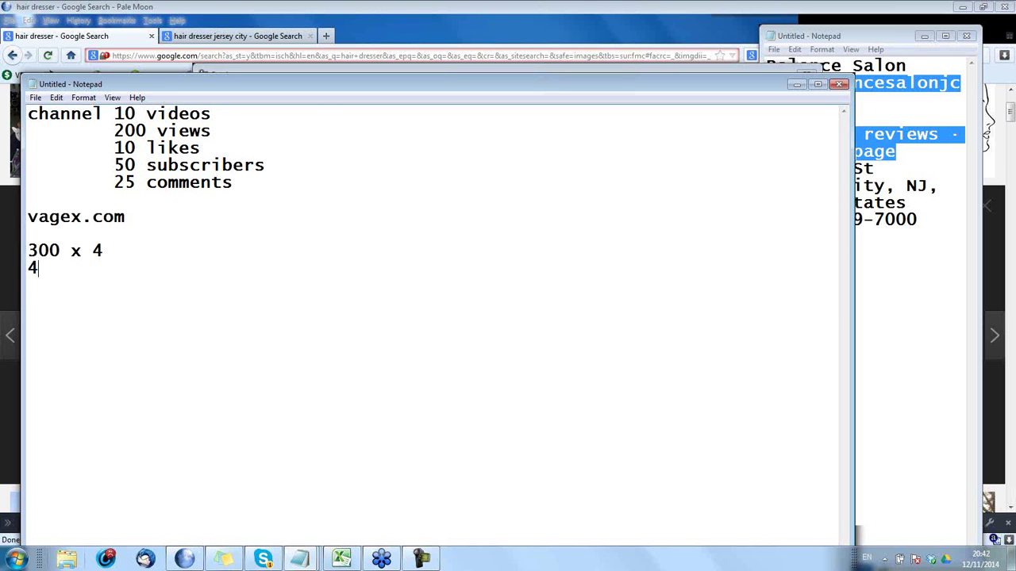
key(BackSpace)
key(BackSpace)
text(5)
key(Return)
text(2)
Replace the website name and the calculation lines below the package list with "1200".
drag(141, 219, 27, 222)
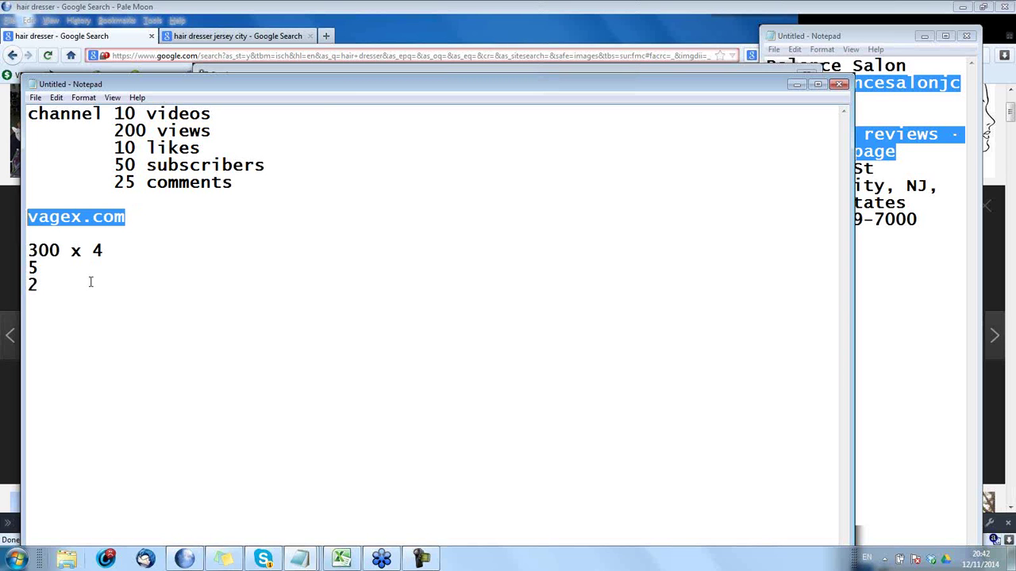
drag(79, 283, 25, 198)
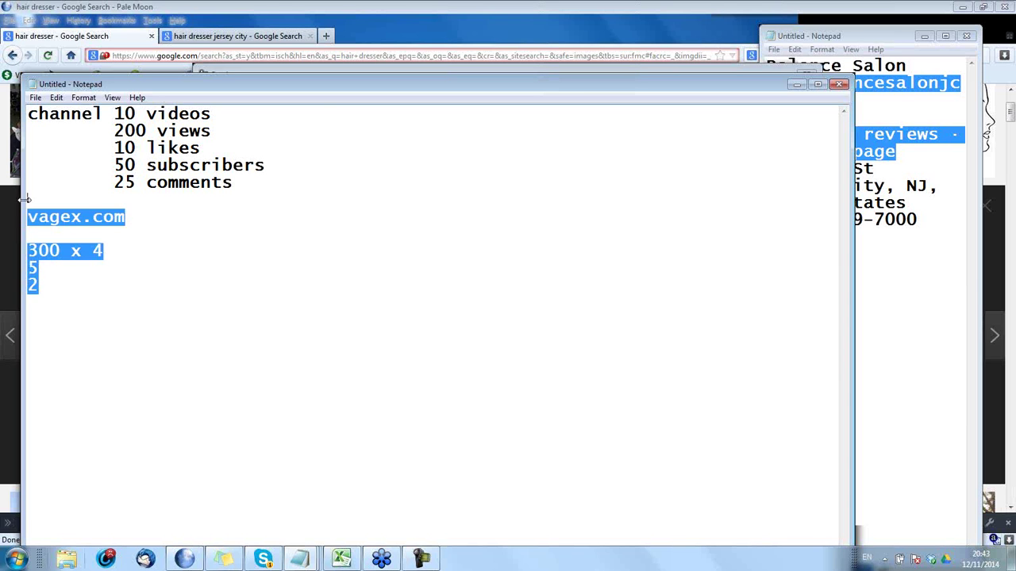
text(1200)
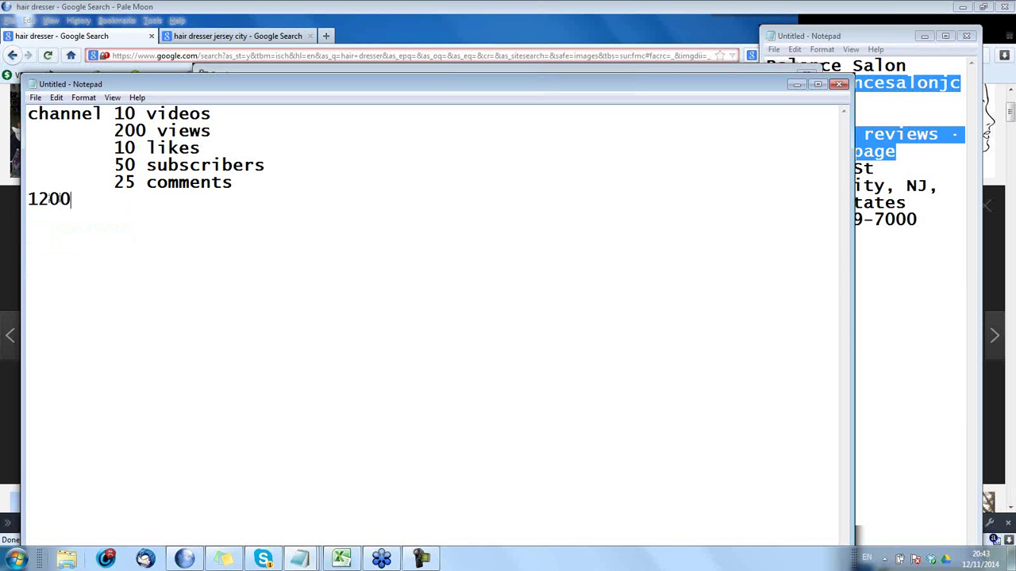
Insert a blank line above "1200" and write "10000 $10" below it, separated by a blank line.
click(28, 199)
key(Return)
key(Return)
key(Return)
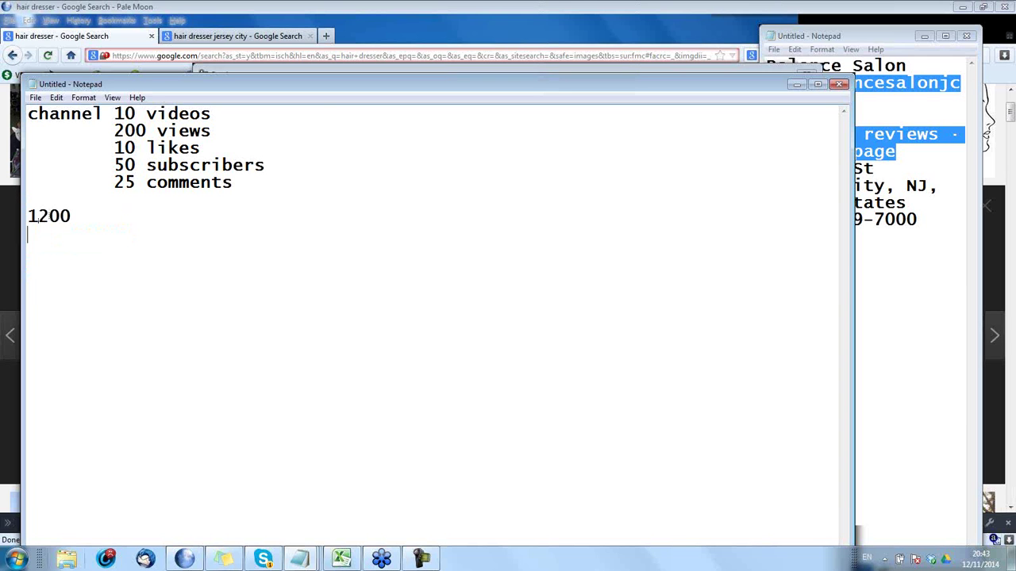
text(10000 x)
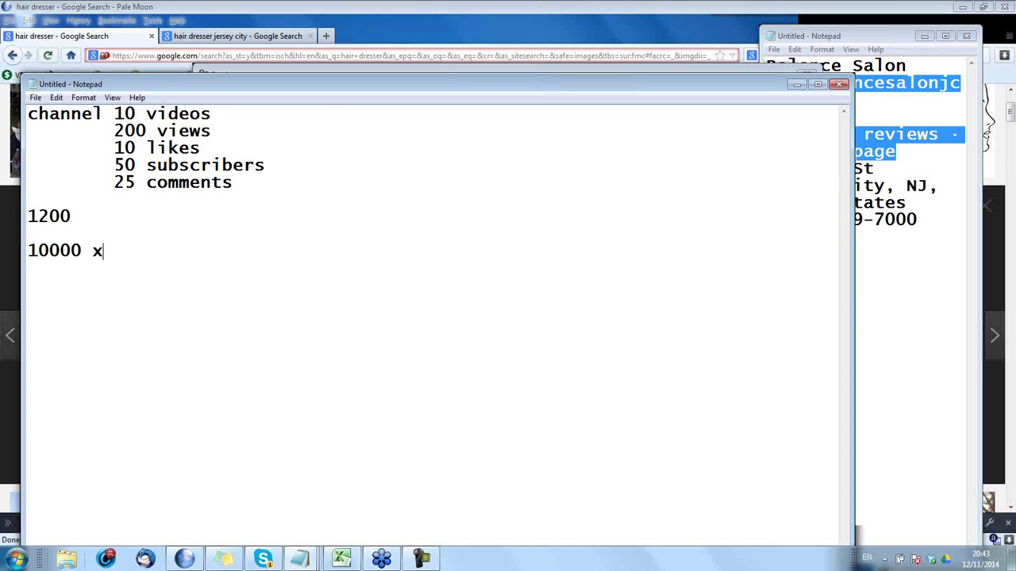
key(BackSpace)
text($10)
Add the lines "10 videos" and "300 x 3000" below the "10000 $10" line, separated by blank lines.
key(Return)
key(Return)
text(10 v)
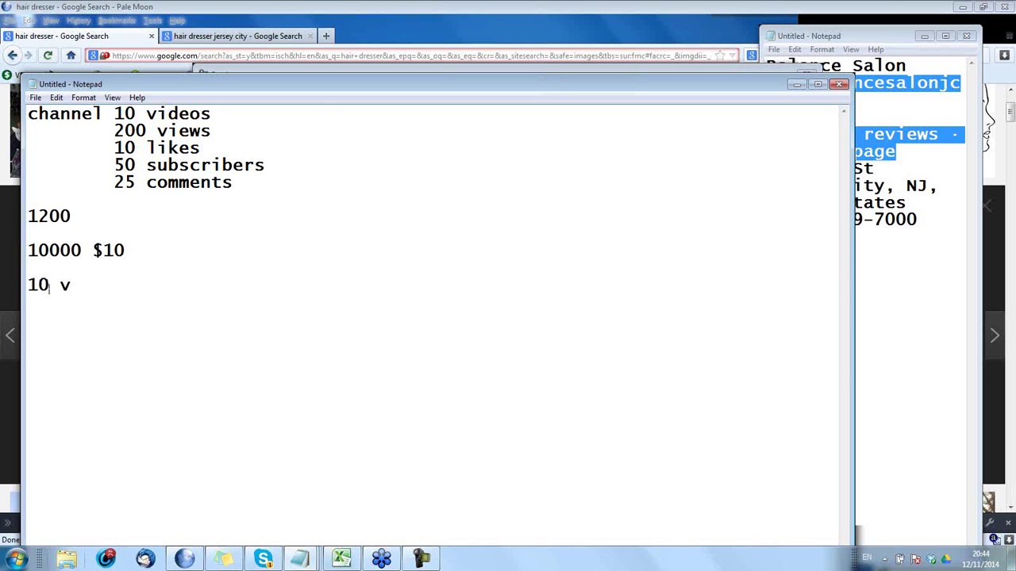
text(ideos)
key(BackSpace)
key(Return)
text(300 )
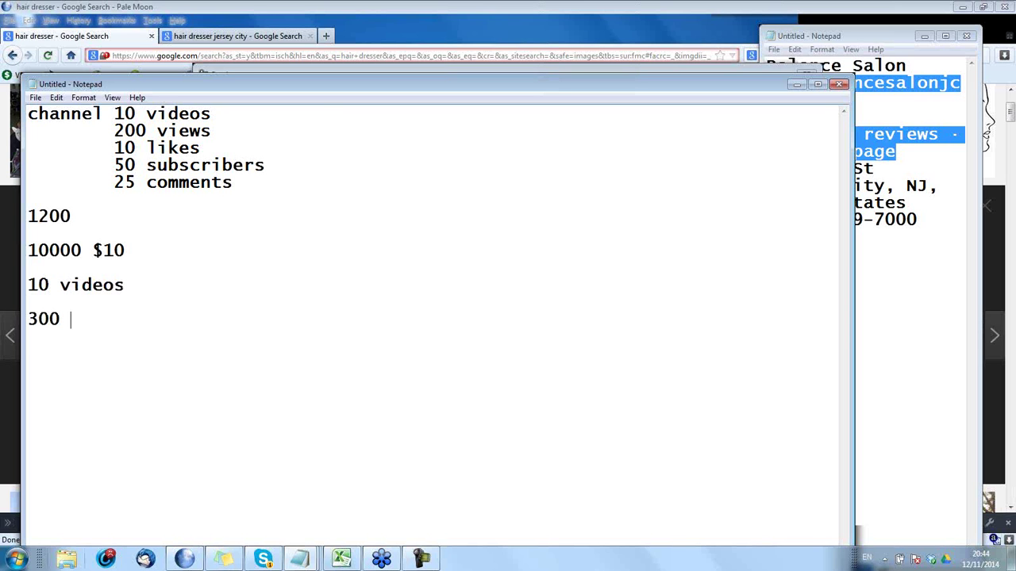
text(x 3000)
key(Return)
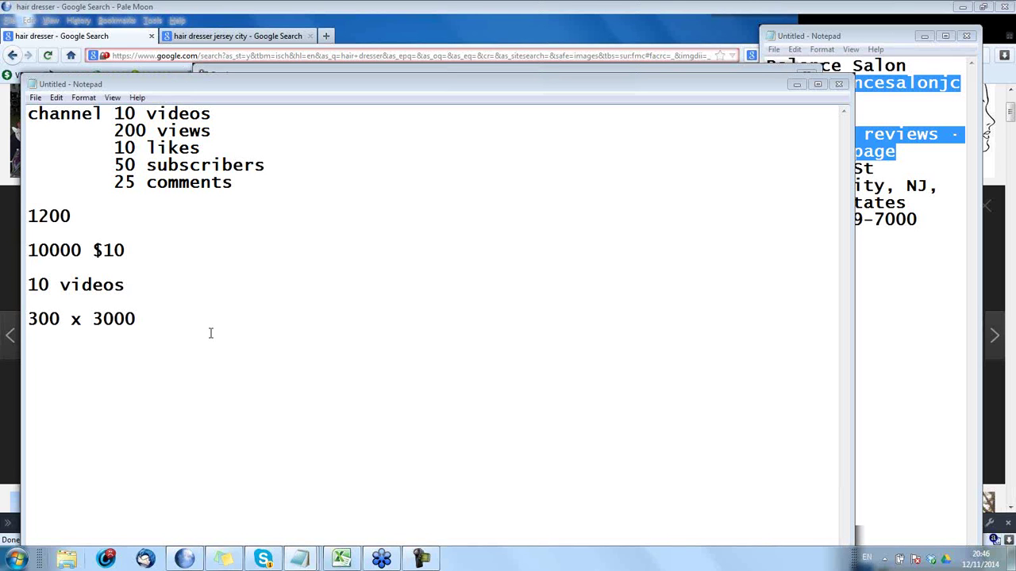
Write "auto" on its own line below "300 x 3000", followed by a blank line.
text(auto a)
key(BackSpace)
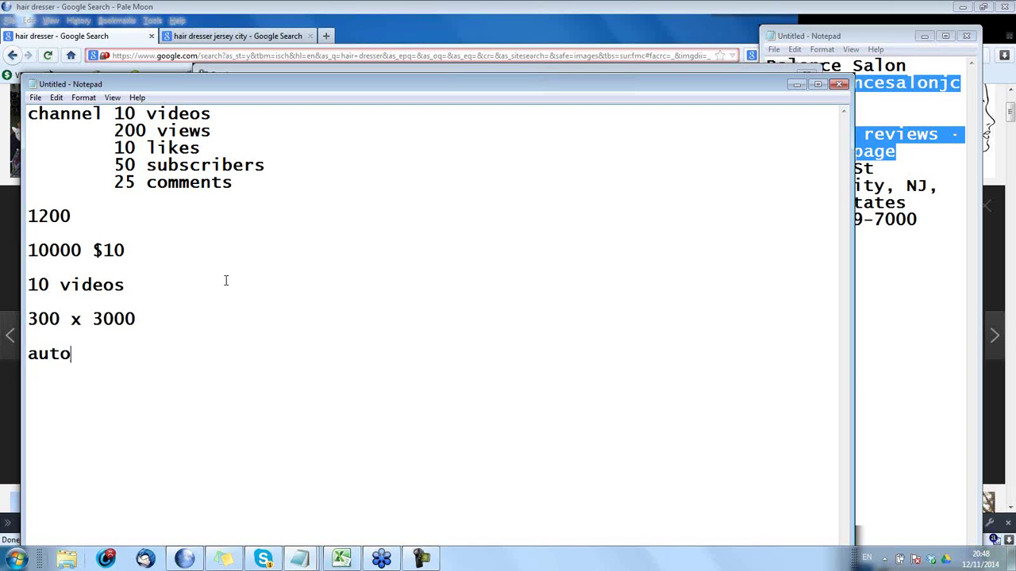
click(124, 370)
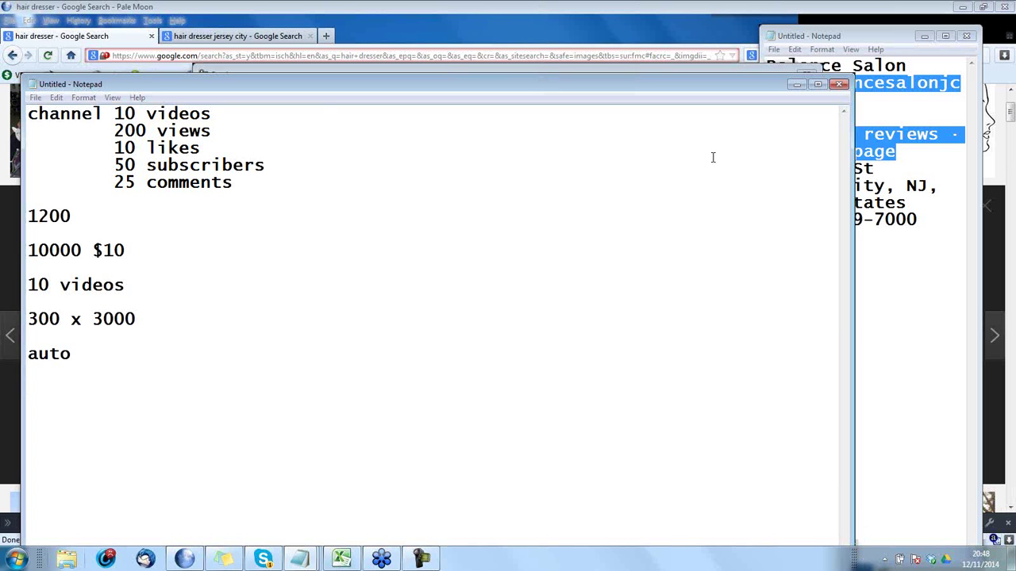
key(Return)
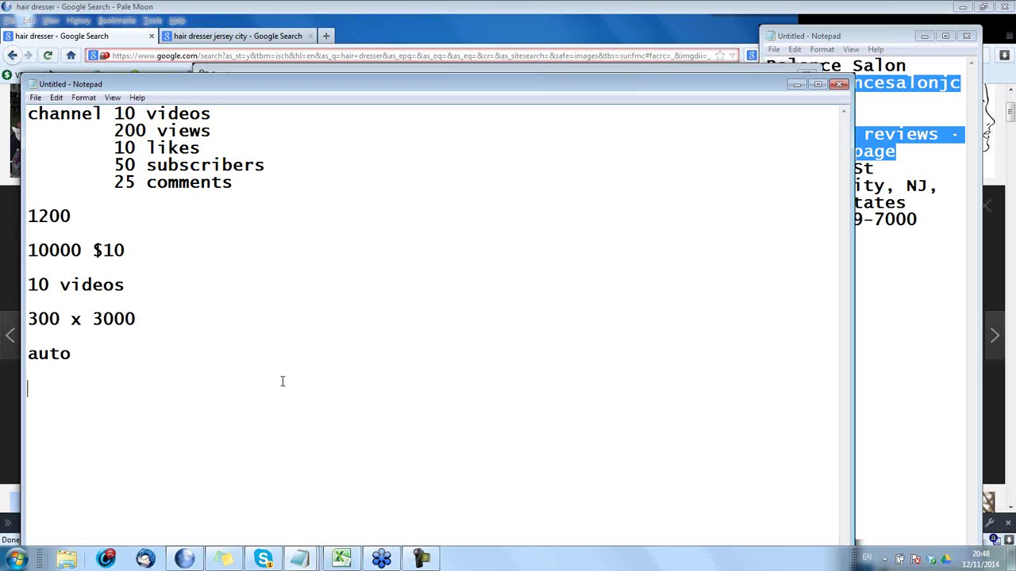
Add the line "social signals (25 facebook likes, 8 google+1s, 30 twitter tweets)" below "auto".
text(social si)
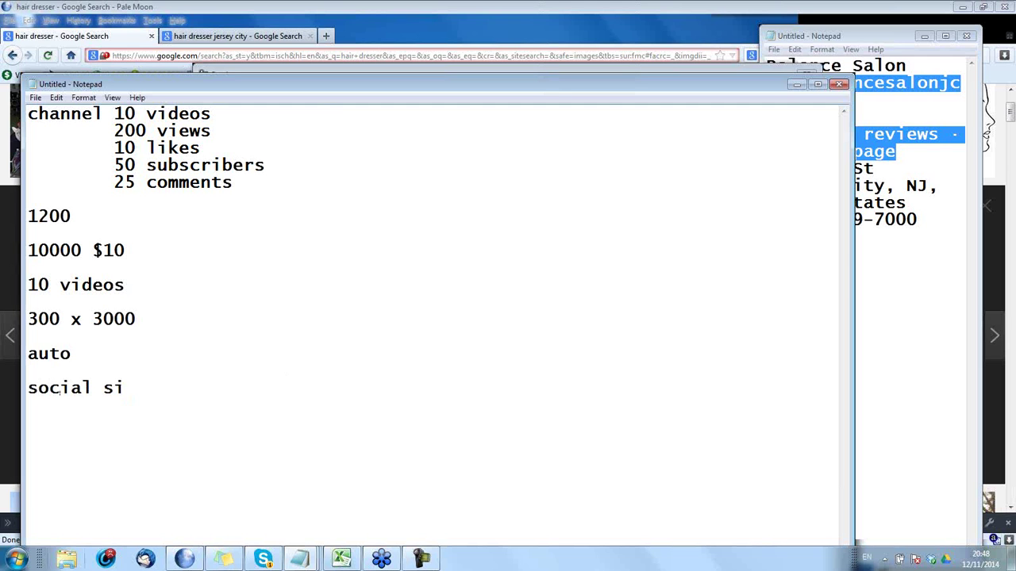
text(gnals (25 f)
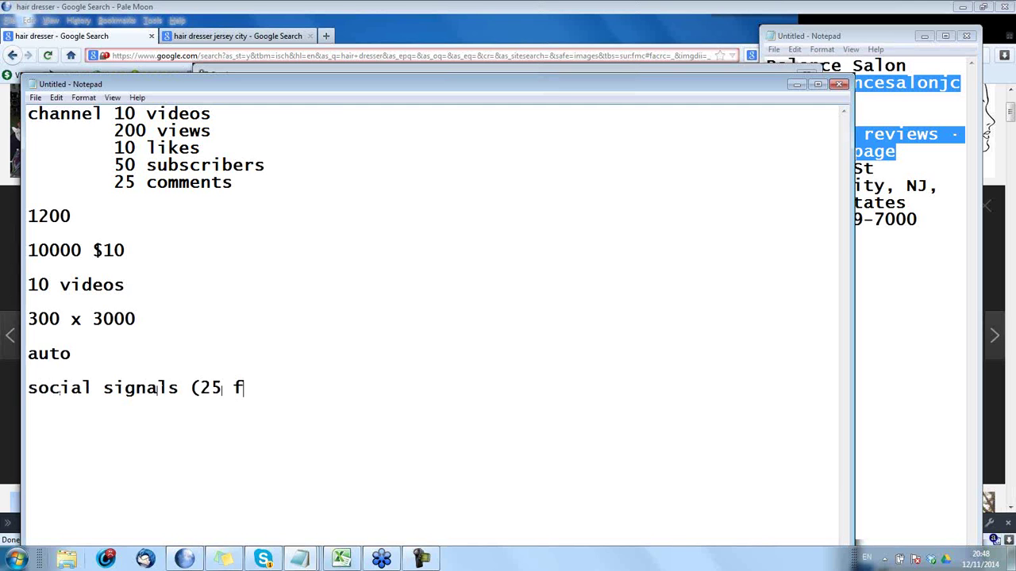
text(acebook like)
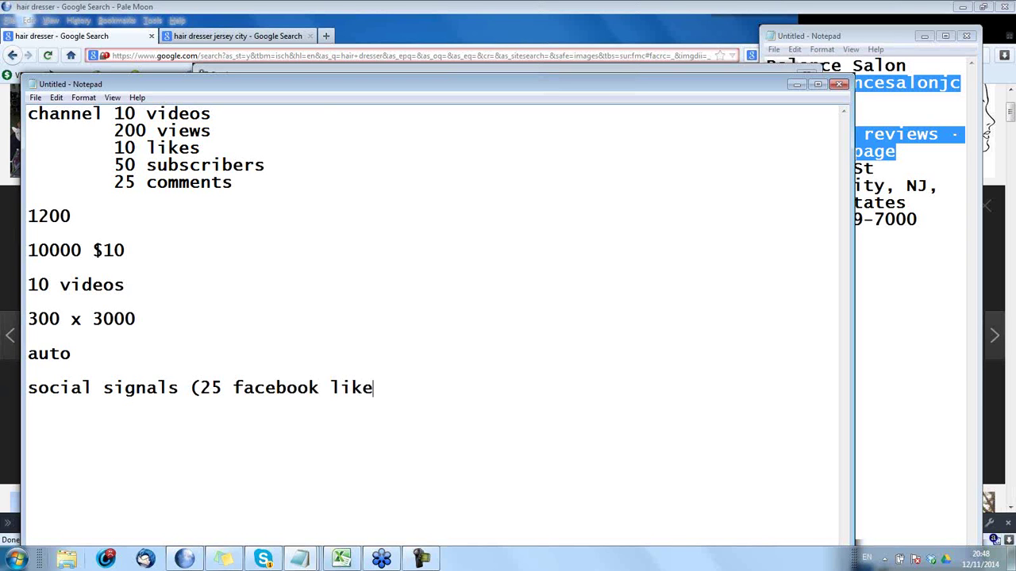
text(s, 8 google)
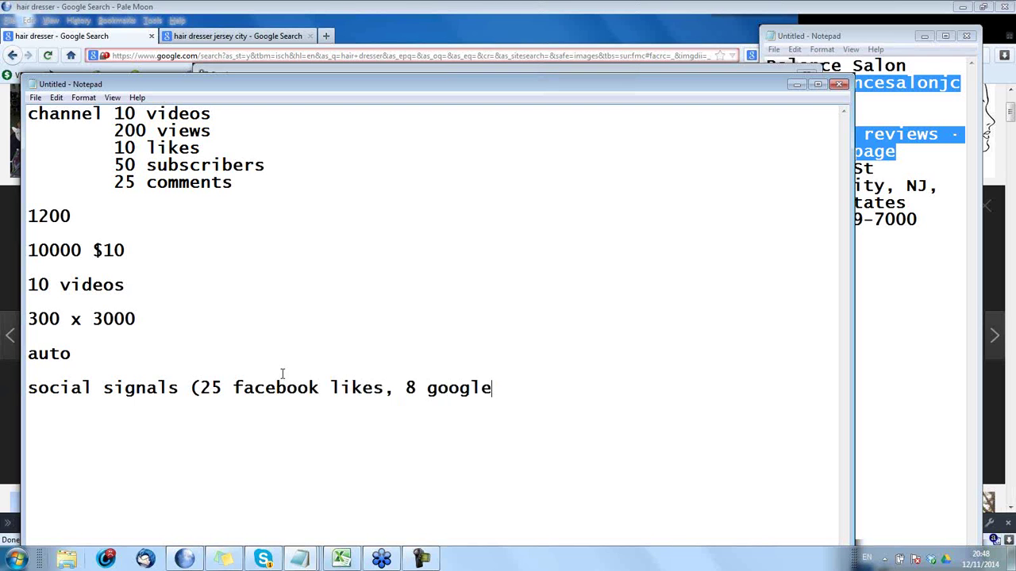
text(+1s, 30 twiite)
key(BackSpace)
key(BackSpace)
key(BackSpace)
text(t)
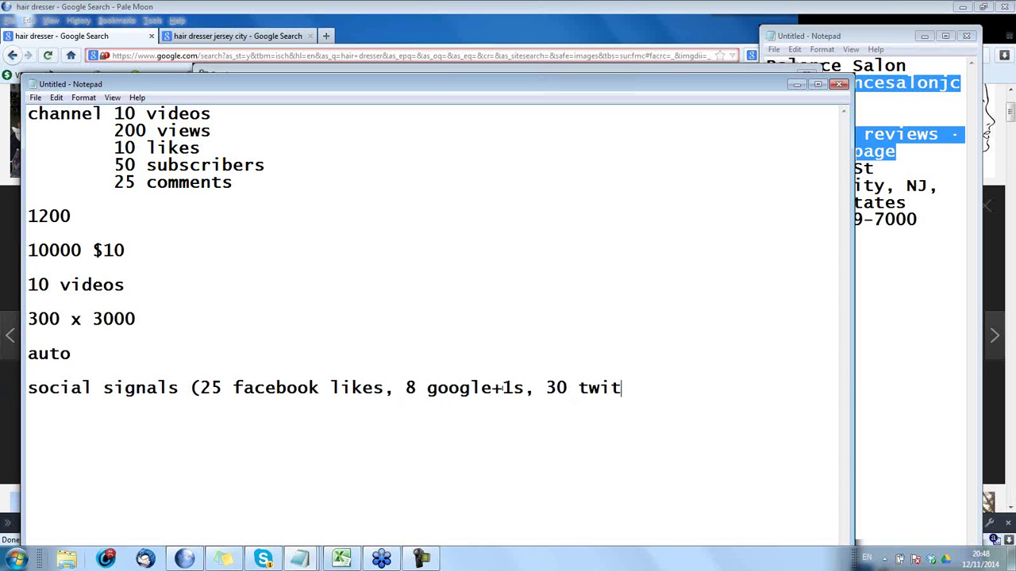
text(ter tweets))
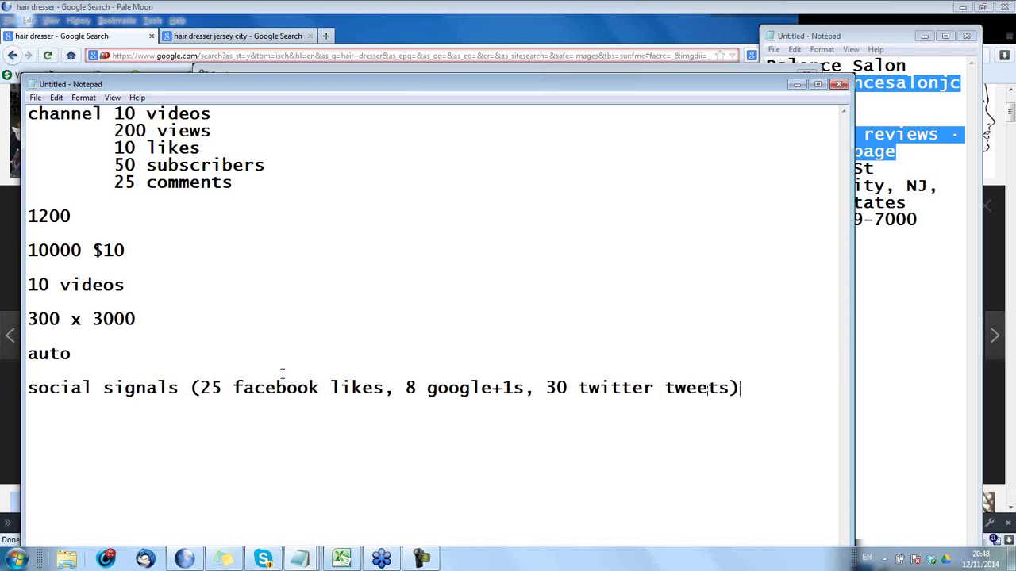
key(Return)
Highlight the facebook likes and then the twitter tweets part of the social signals line, and clear the selection.
drag(197, 388, 362, 388)
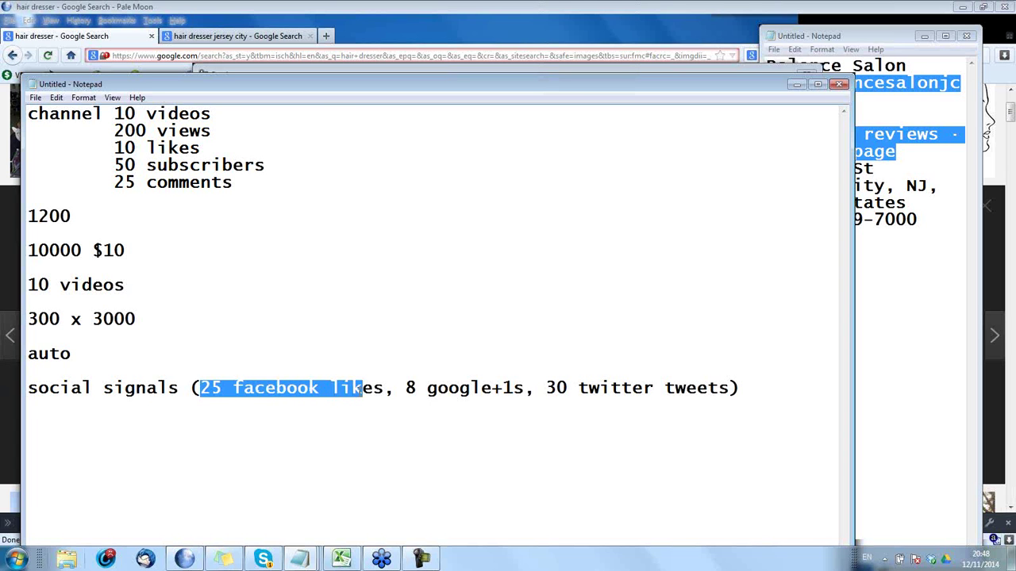
click(382, 388)
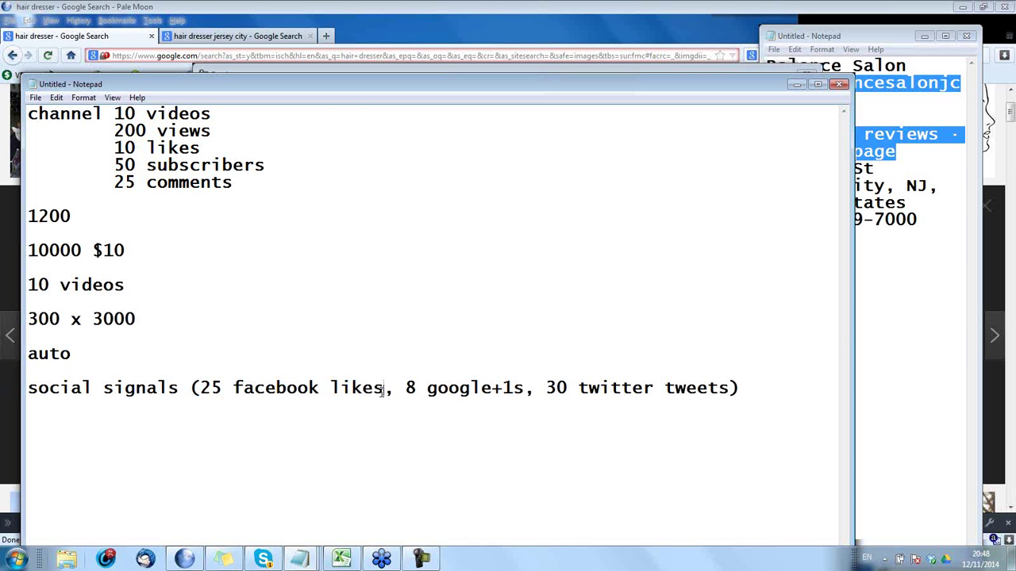
double_click(335, 388)
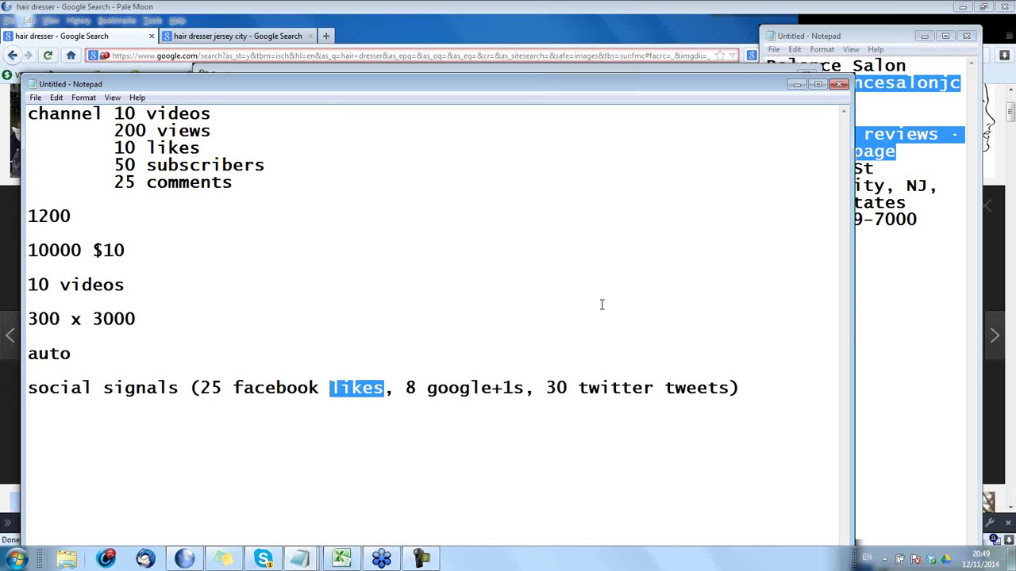
drag(556, 389, 756, 410)
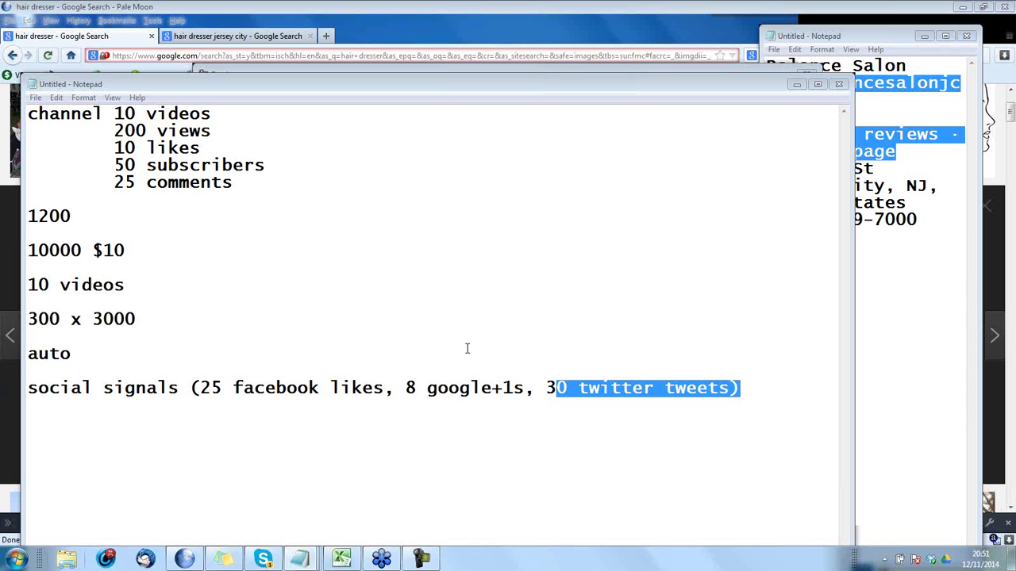
click(430, 442)
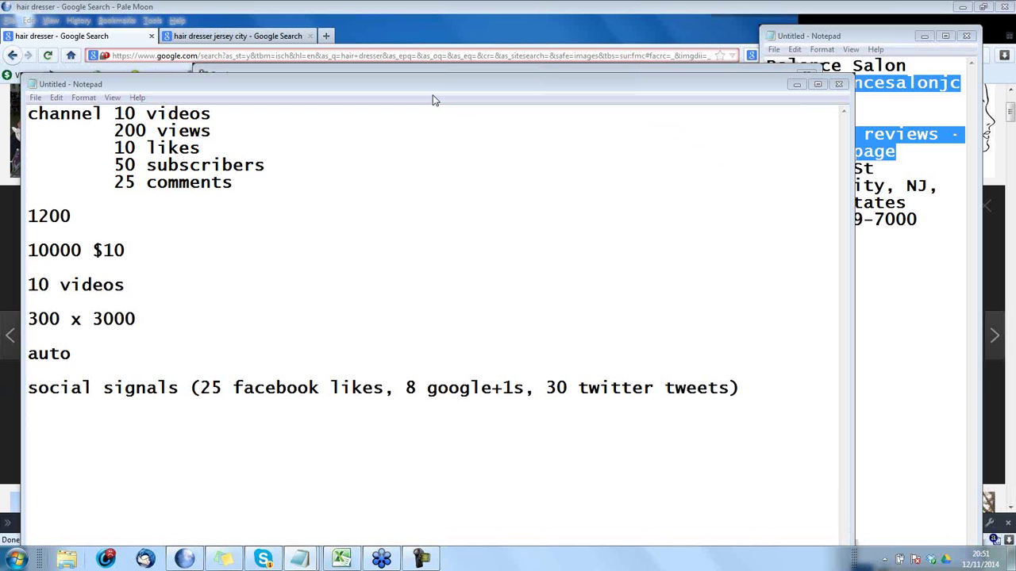
Replace the entire note with "TWILIO.COM", indented three tab stops on the first line.
key(ctrl+a)
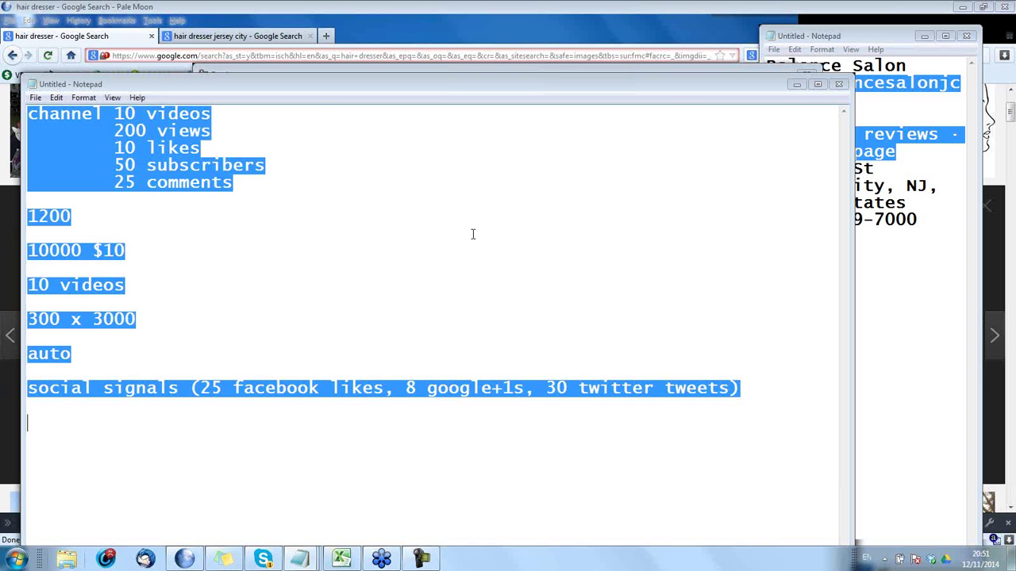
key(Tab)
key(Tab)
key(Tab)
text(TWILO)
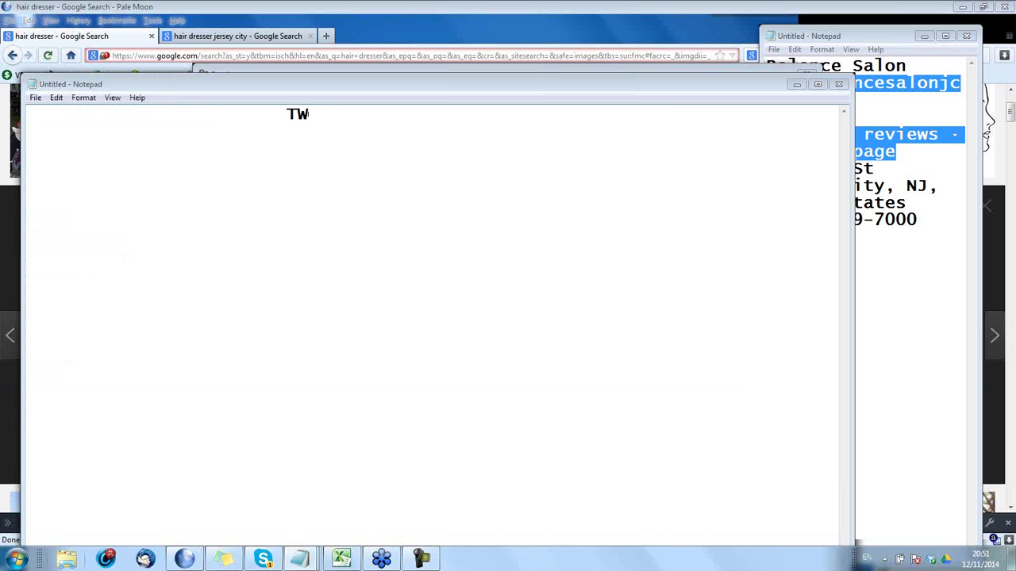
key(BackSpace)
text(IO>C)
key(BackSpace)
key(BackSpace)
text(.COM)
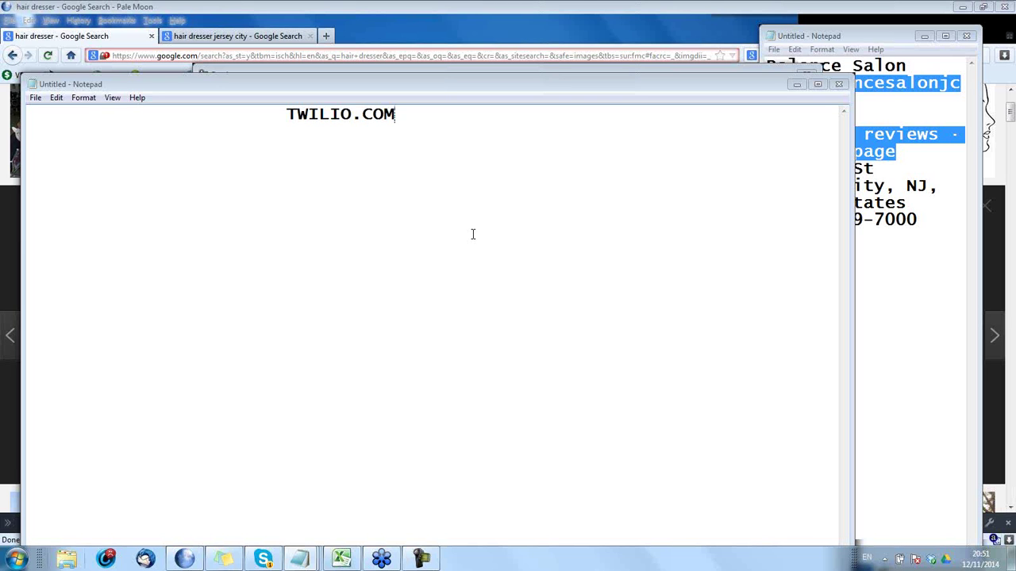
Add the indented lines "$1 phone number" and "support multiple countries" below TWILIO.COM, leaving a blank line under the heading.
key(Return)
key(Tab)
key(Tab)
text($1 )
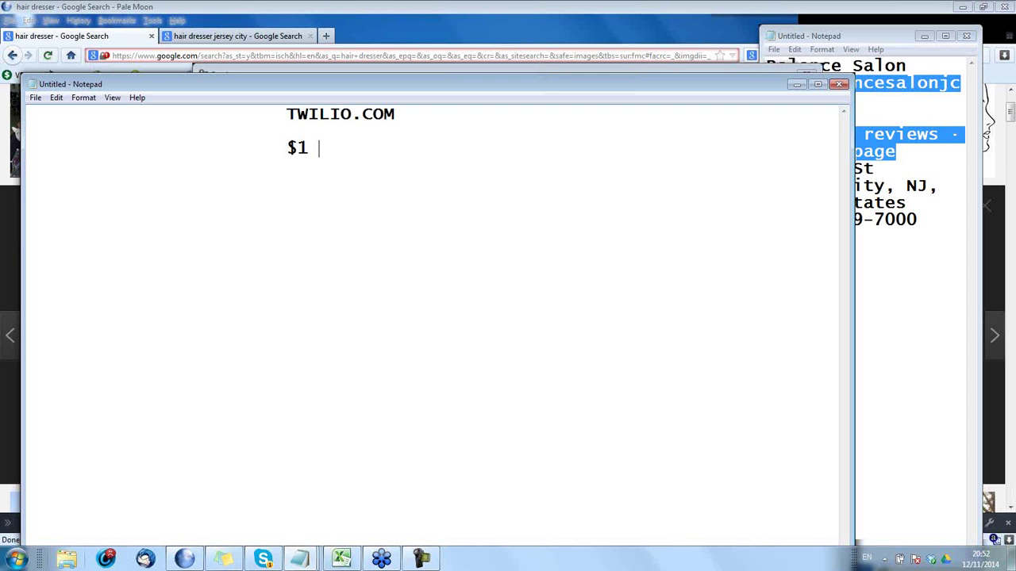
text(phone number )
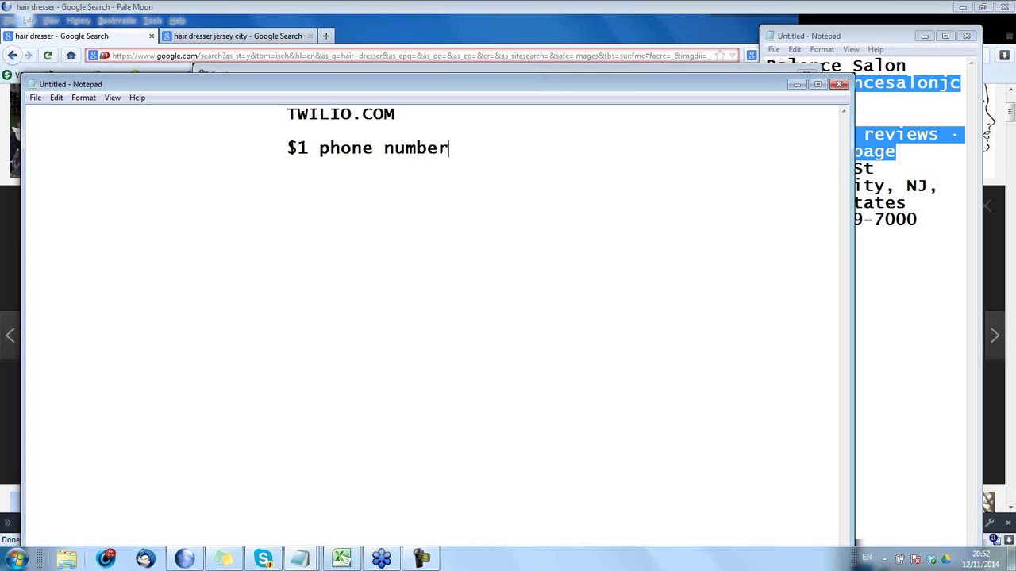
text(support multiple )
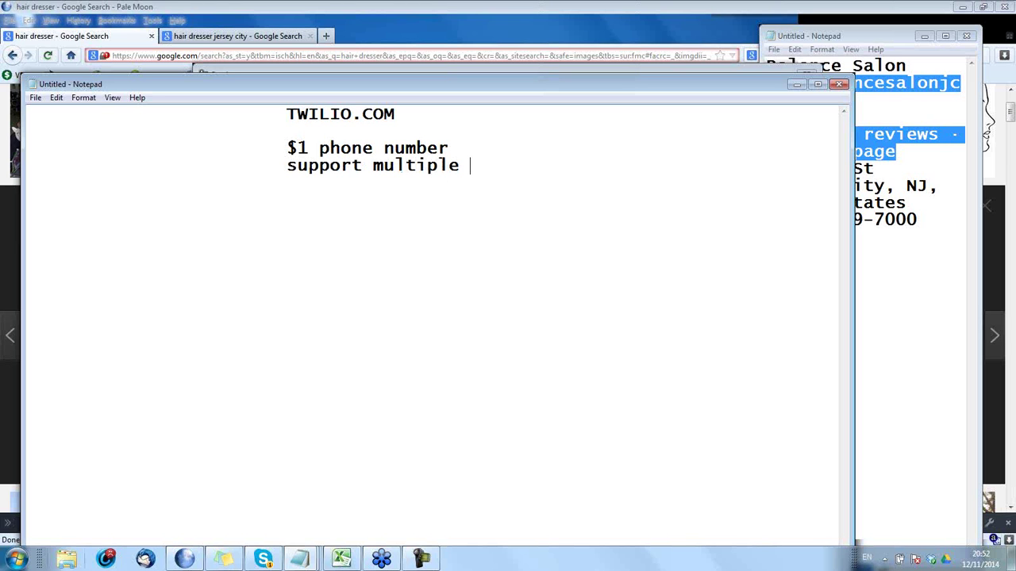
text(countries)
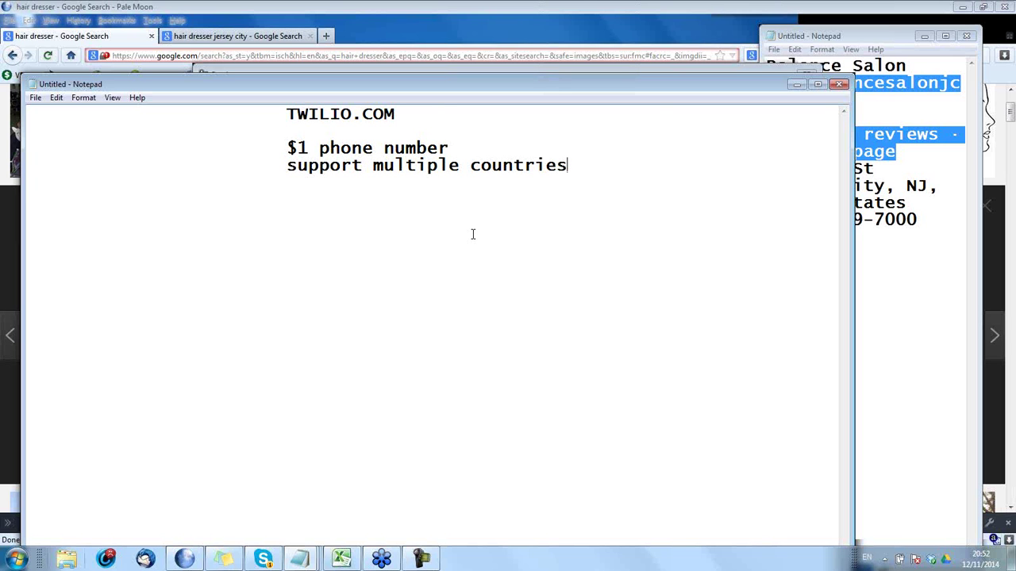
key(Return)
key(Return)
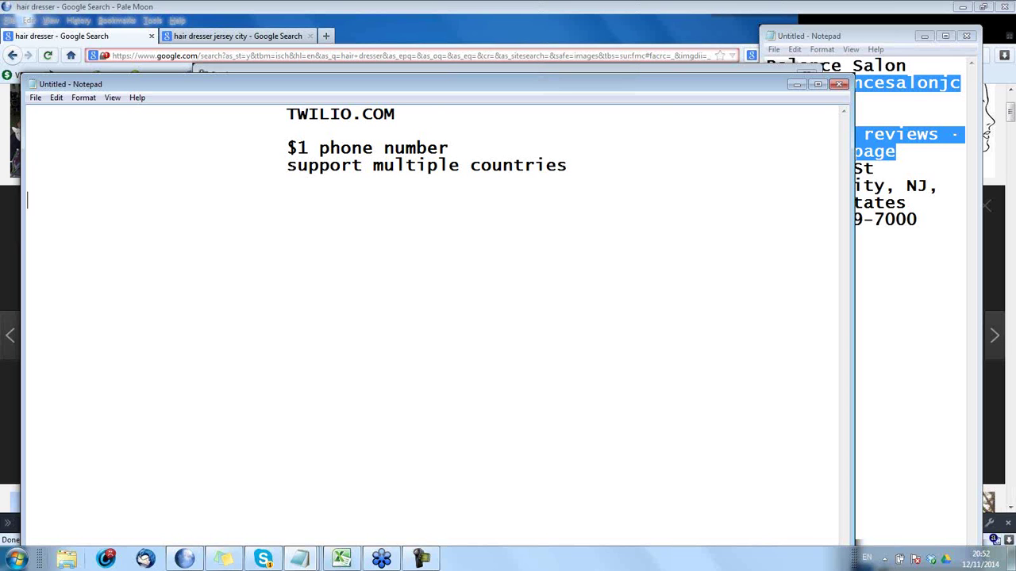
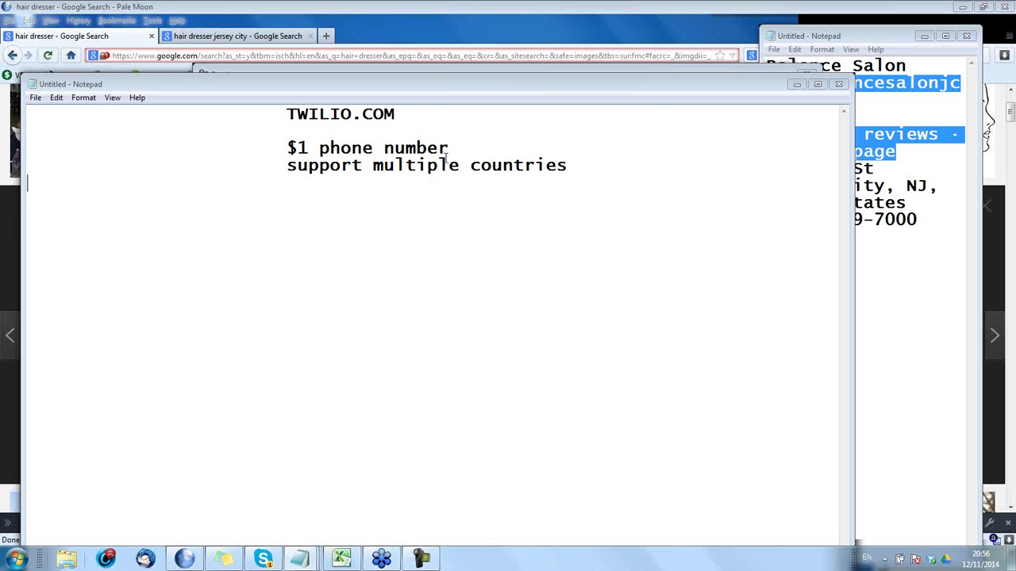
Add the lowercase line "what area code you want" below "support multiple countries", aligned with the lines above.
key(Caps_Lock)
key(Return)
key(Tab)
key(Tab)
key(Tab)
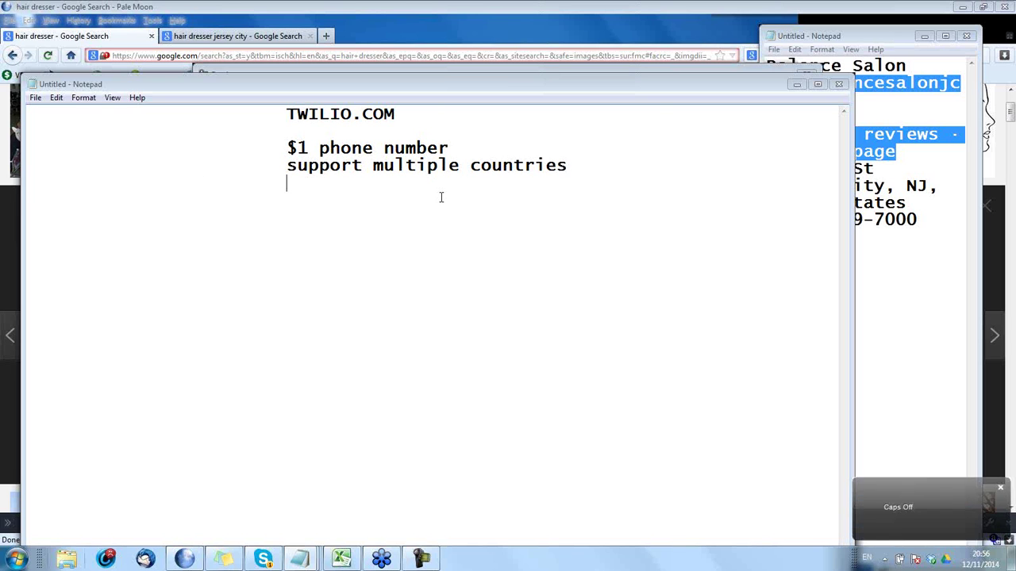
text(what )
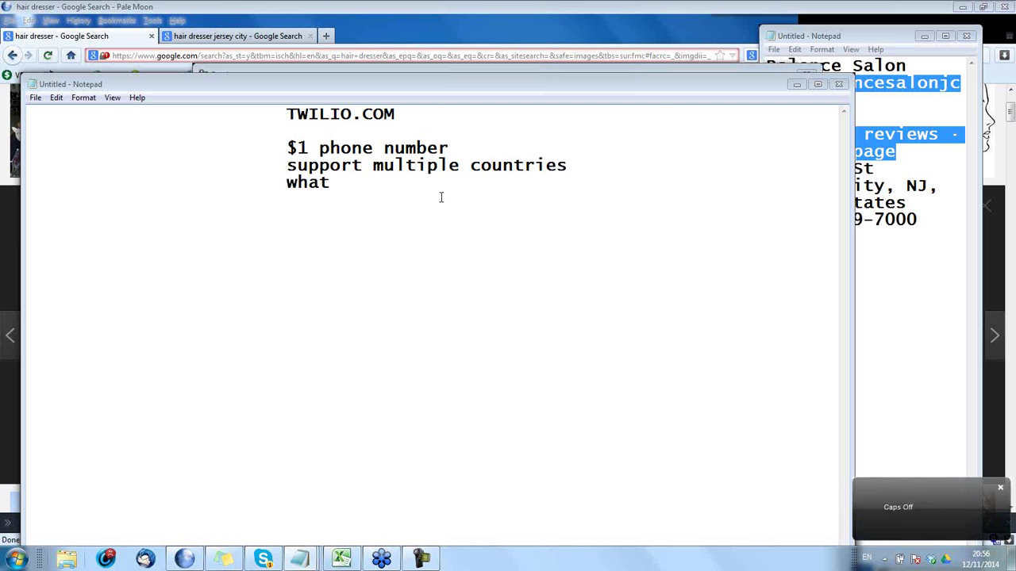
text(area c)
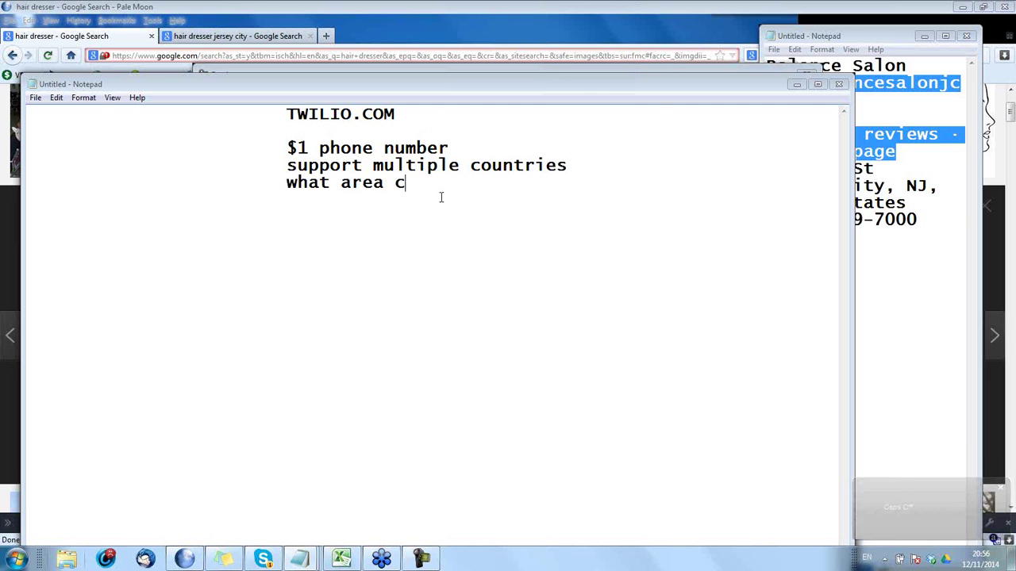
text(ode you want)
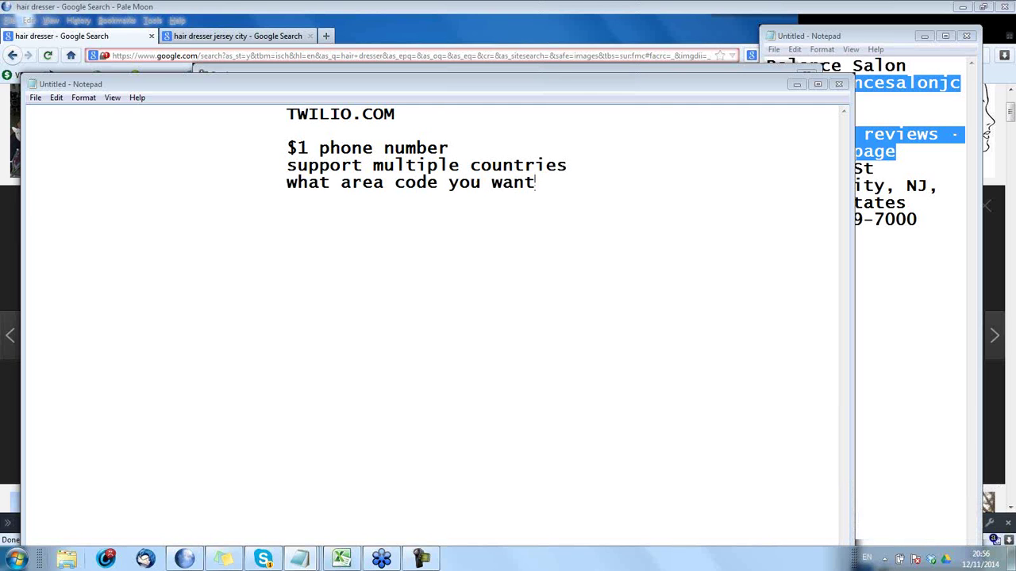
key(Return)
click(238, 37)
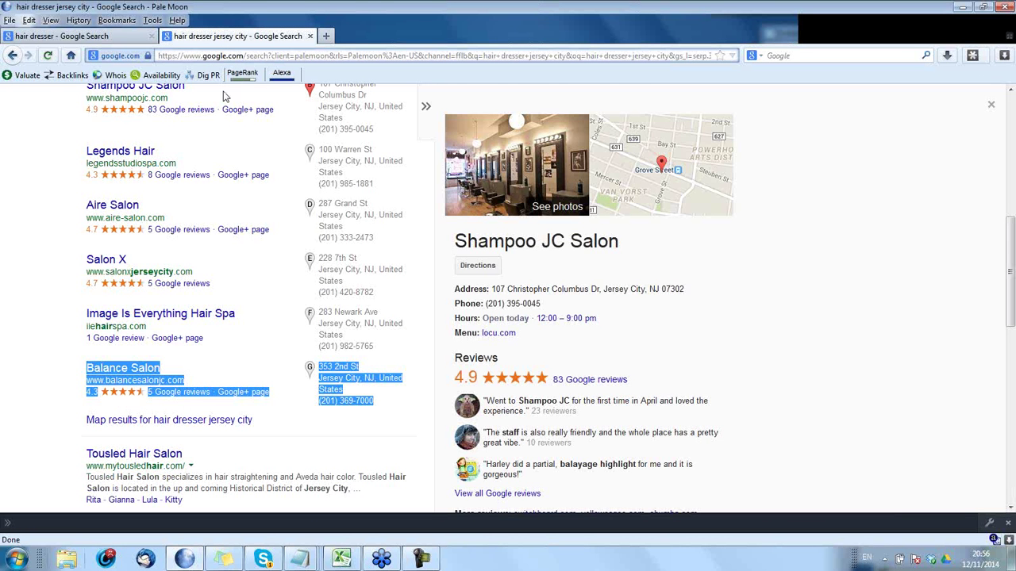
mouse_move(336, 185)
drag(337, 184, 322, 185)
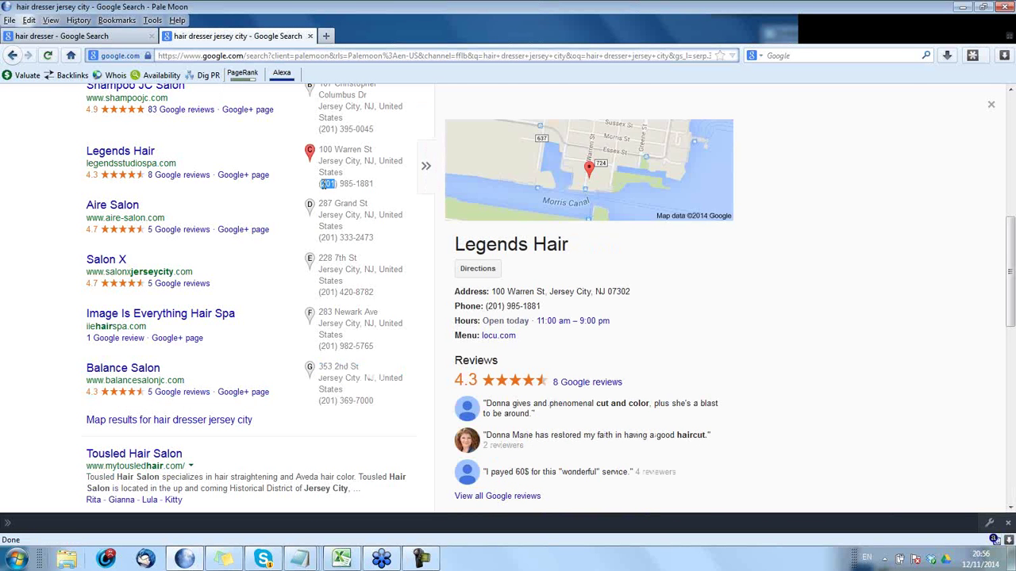
click(77, 39)
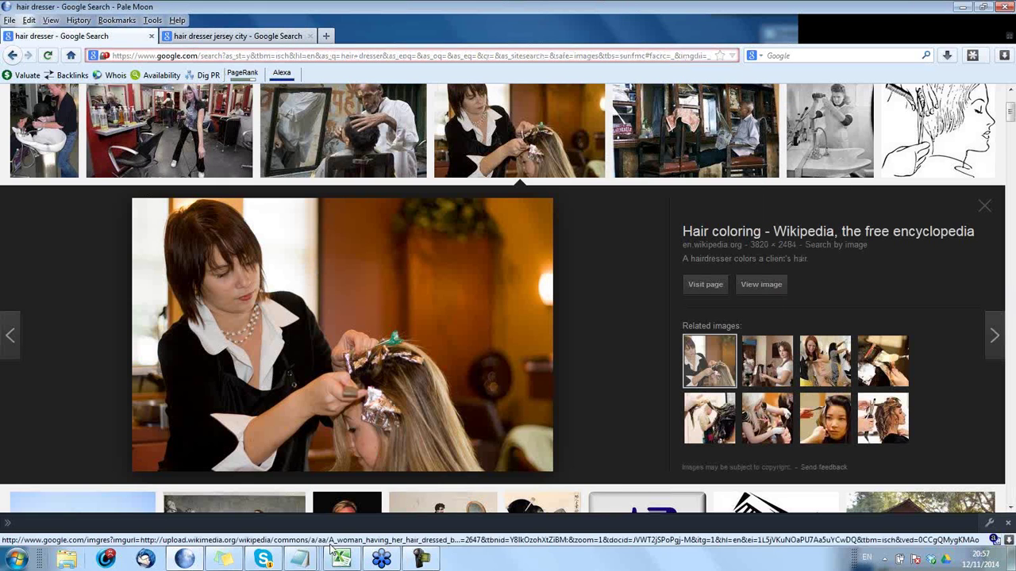
Switch to the Notepad note and append "201" to the end of the "what area code you want" line.
mouse_move(306, 564)
click(594, 516)
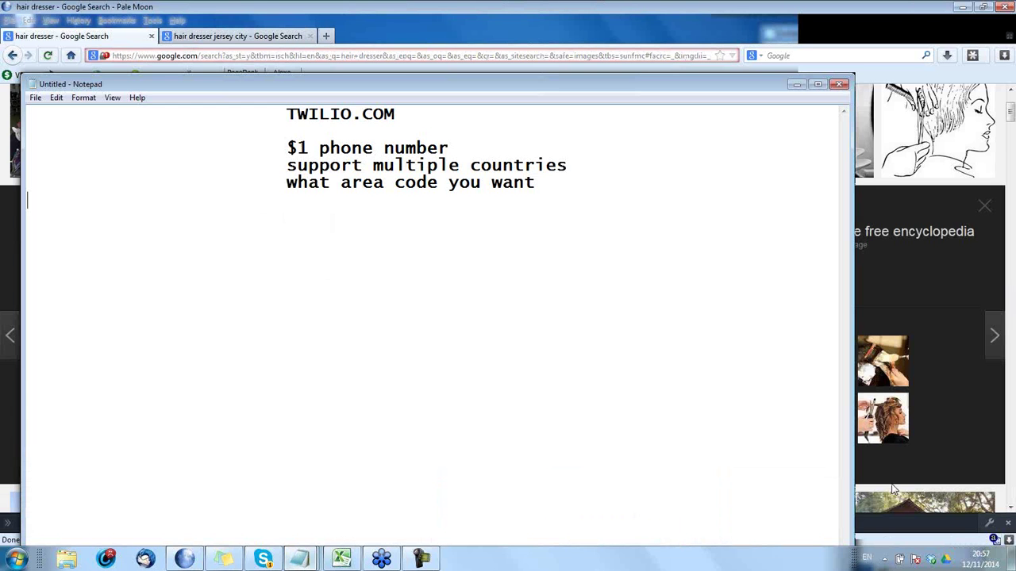
click(588, 191)
text(201)
Check the Jersey City hairdresser results, return to the image results, and point out the area code back in the Notepad note.
click(190, 36)
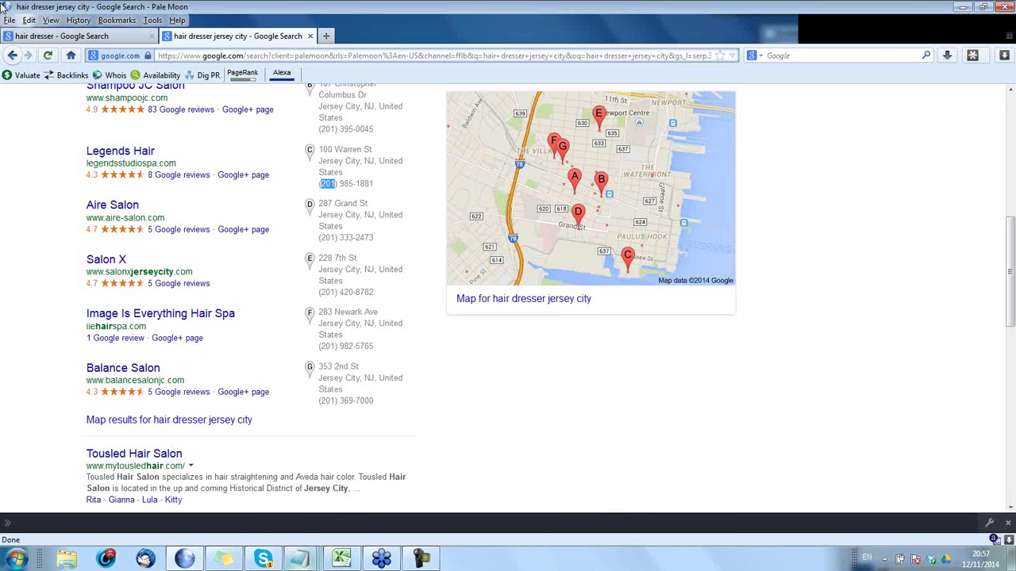
click(22, 38)
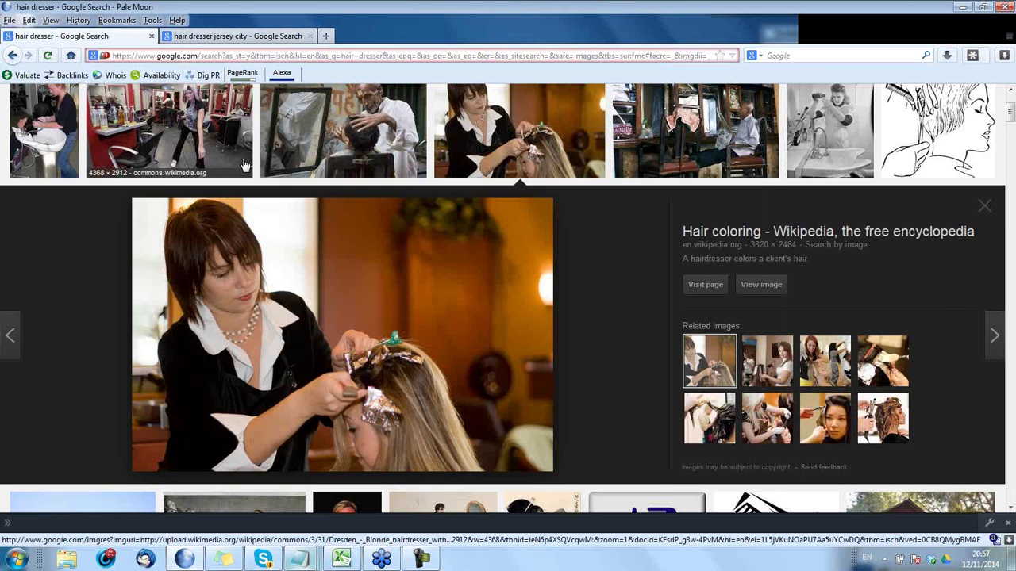
mouse_move(299, 559)
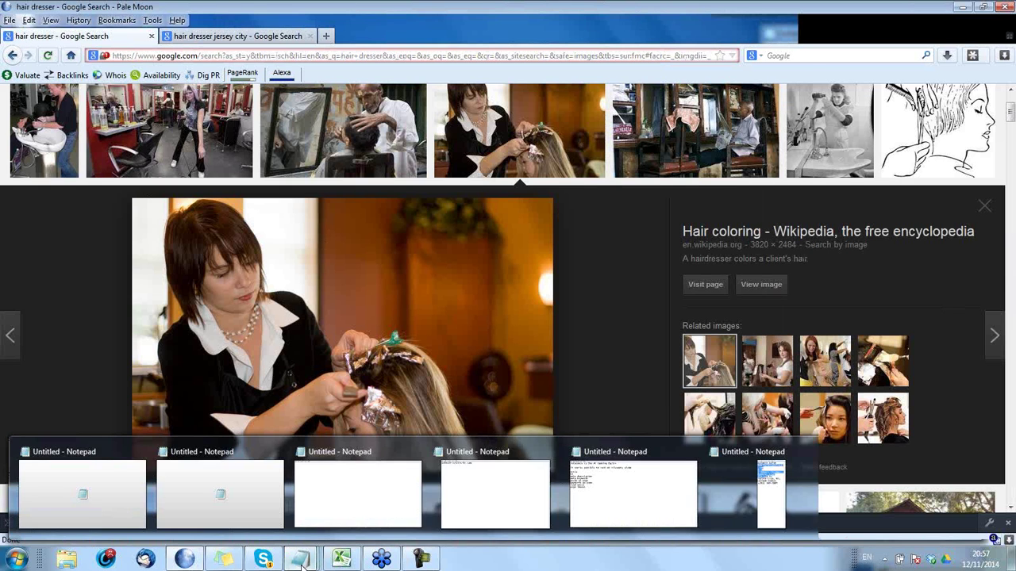
click(792, 502)
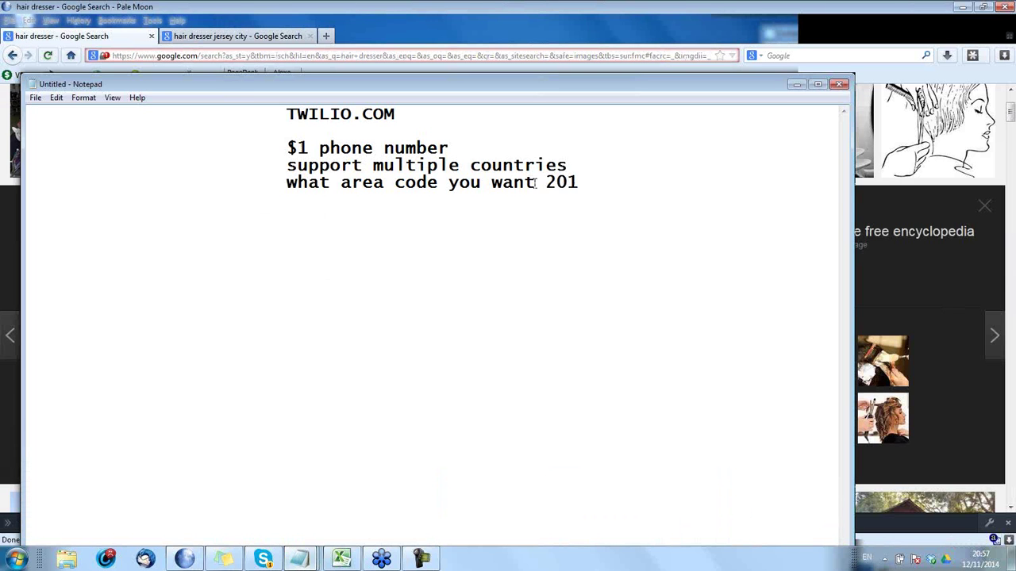
drag(554, 185, 568, 184)
Add the line "2%-4% monthly search volume per month" after a blank line below the area code line, indented three tab stops.
click(596, 178)
key(Return)
key(Return)
key(Tab)
key(Tab)
key(Tab)
text(2%-4% monthly se)
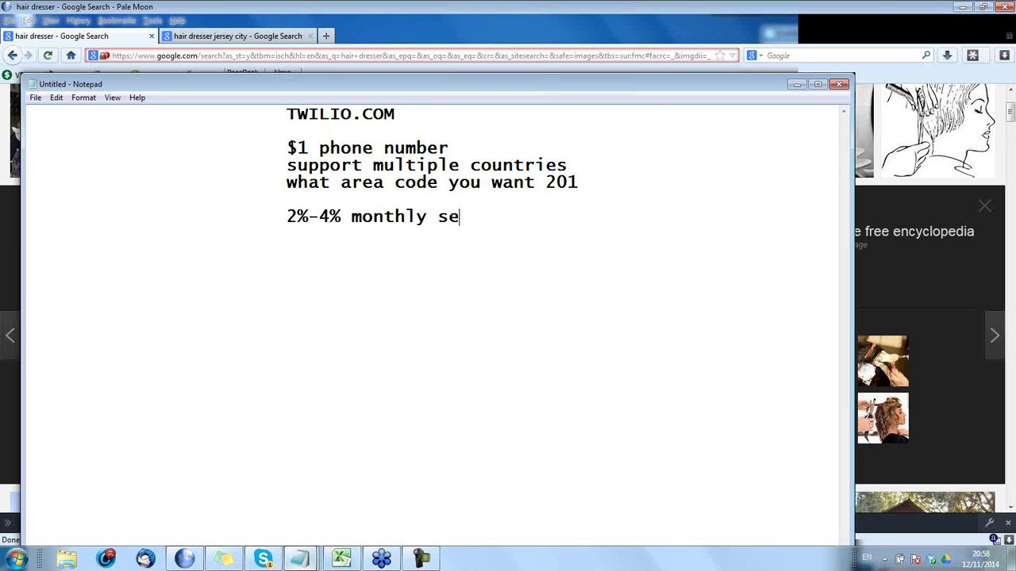
text(arch volume )
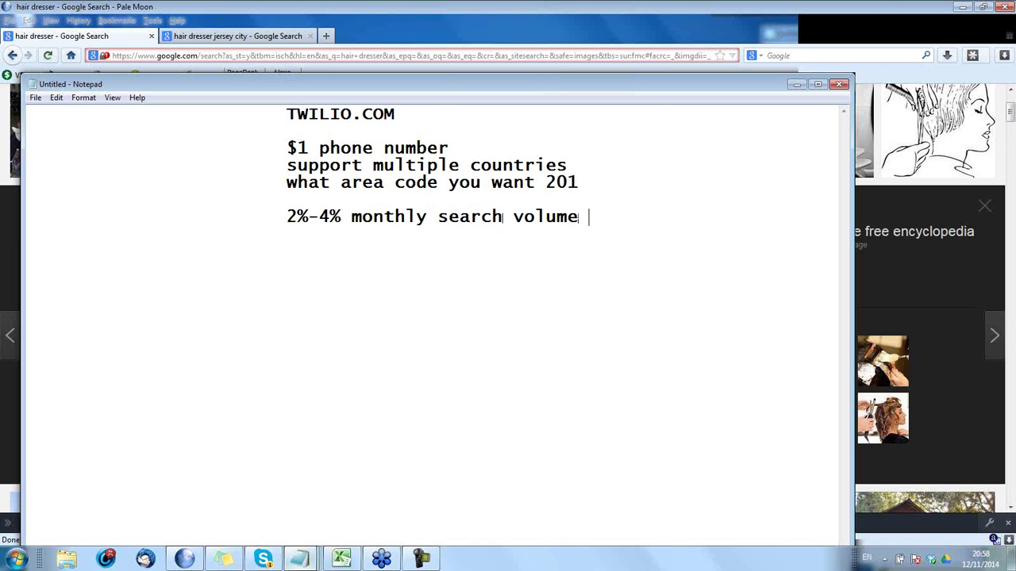
text(per month)
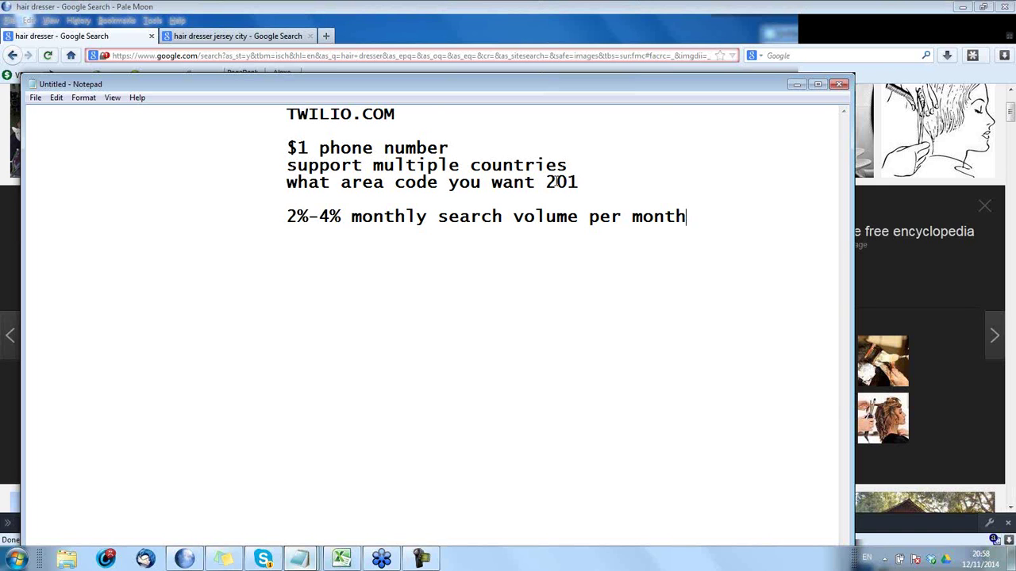
Outdent the search volume line by one tab stop and extend it with "should make a sale.".
click(287, 216)
key(BackSpace)
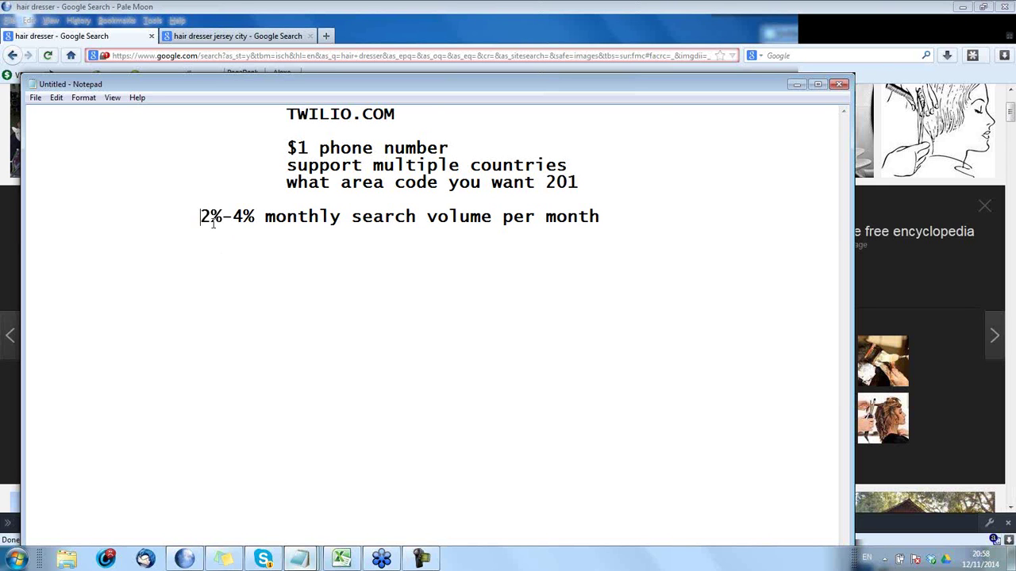
click(621, 216)
text(should make a )
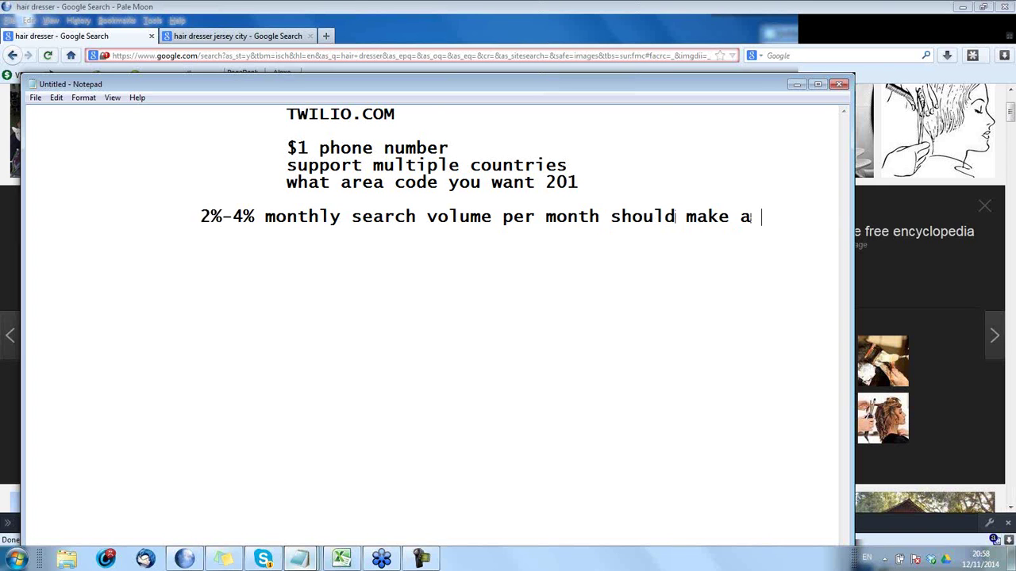
text(sale.)
click(826, 40)
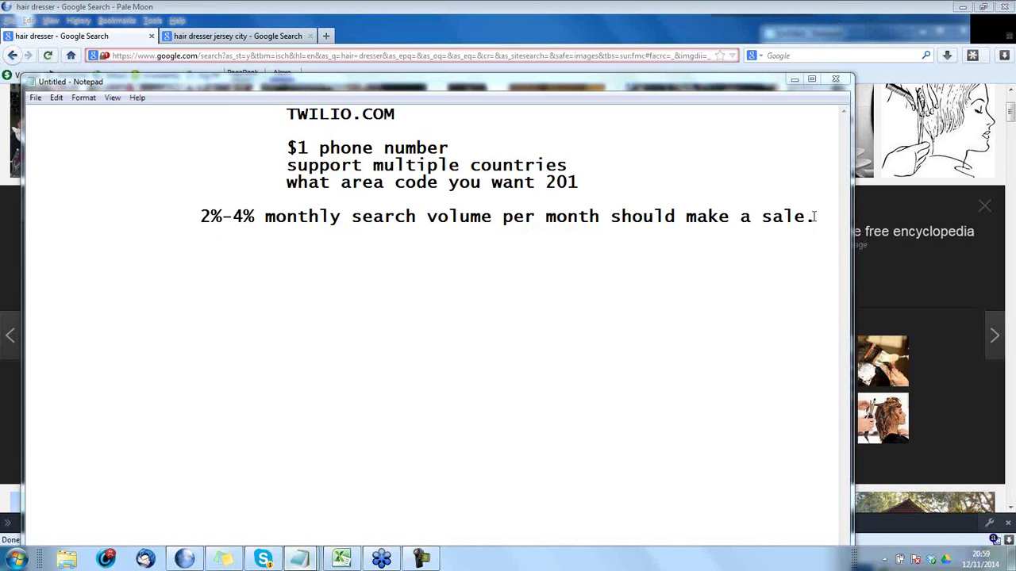
Add the unindented line "100 searches a month 2-4." after a blank line below the search volume sentence.
key(Return)
key(Return)
text(100)
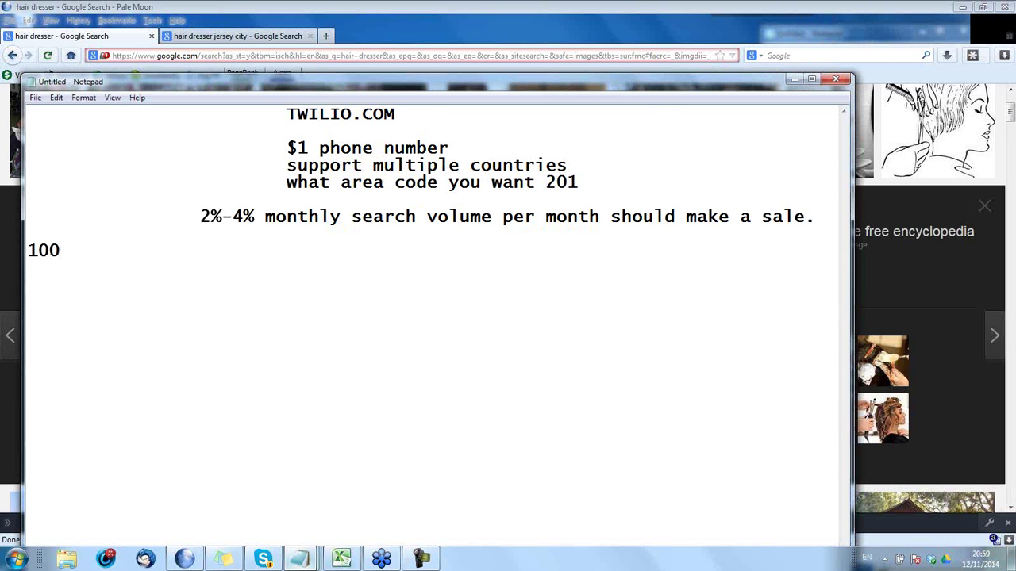
text( searches)
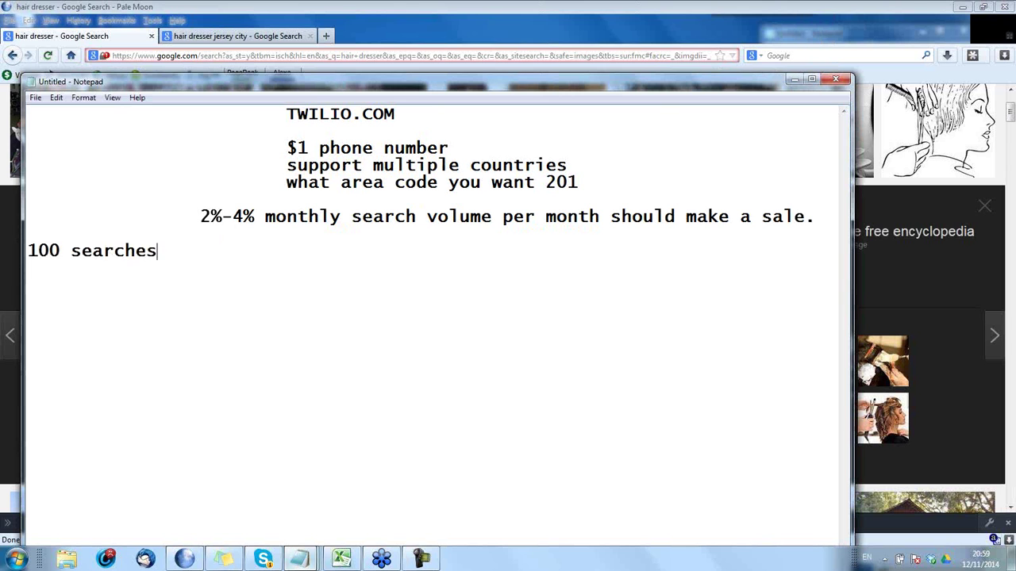
text( a month )
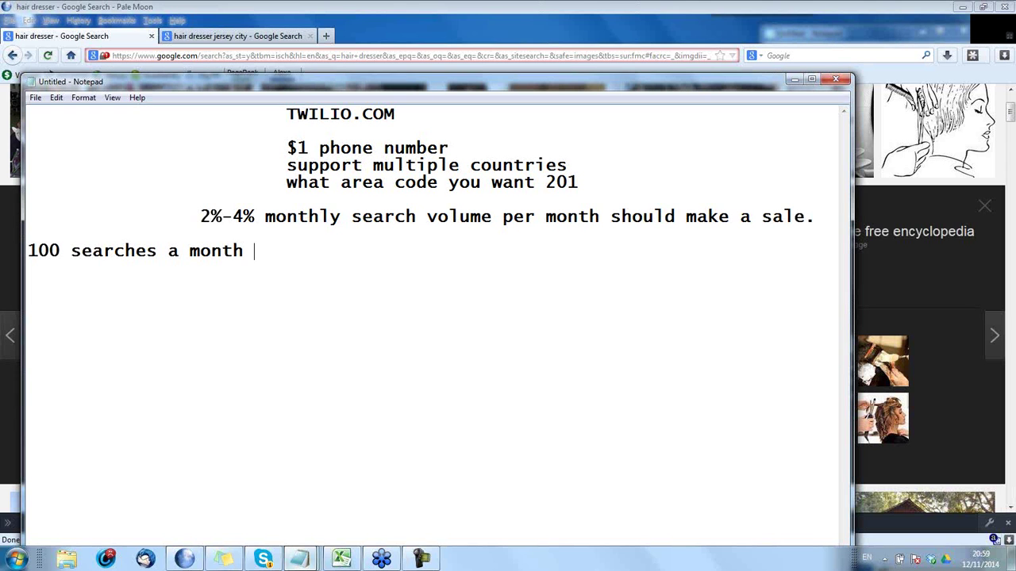
text(2-4.)
Add the line "200 searches a month a call a week" below the 100-searches line, leaving a blank line between them.
key(Return)
text(200 searche)
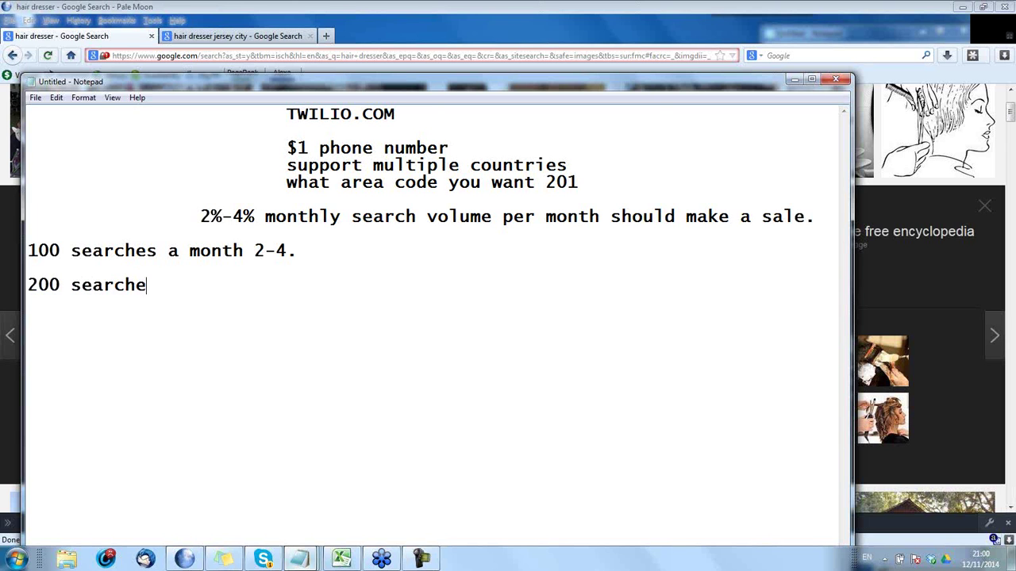
text(s a month )
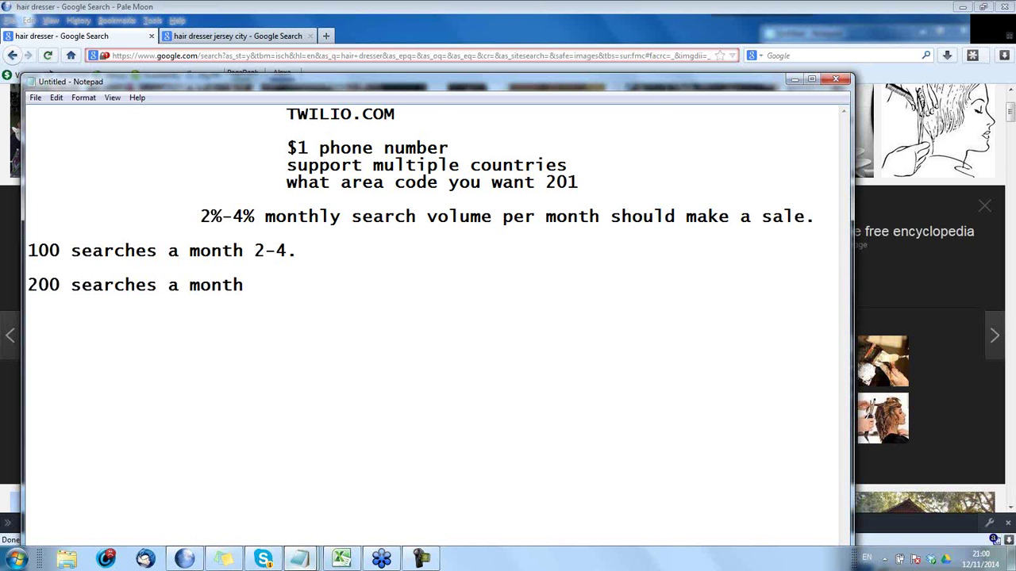
text(a call a week)
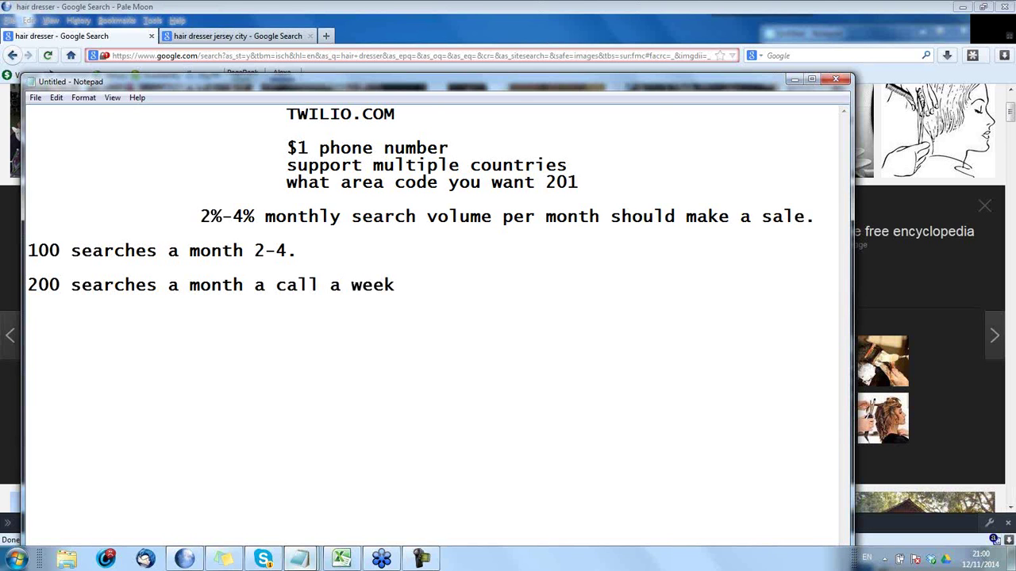
Add the line "300 6-12 phonescall per month" below the 200-searches line, leaving a blank line between them.
text(300 )
text(12)
key(BackSpace)
key(BackSpace)
key(BackSpace)
text(6-12 )
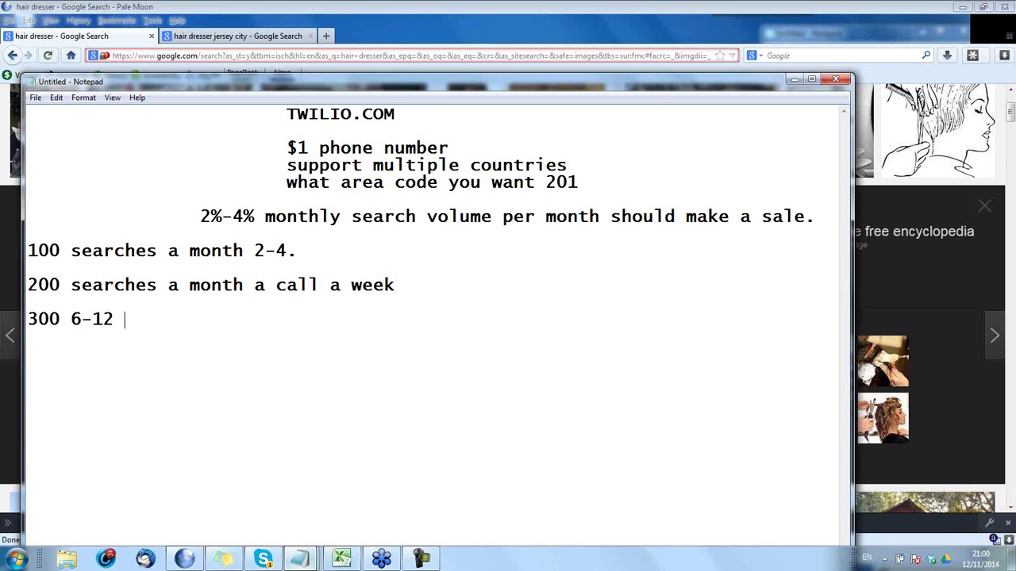
text(phonesc)
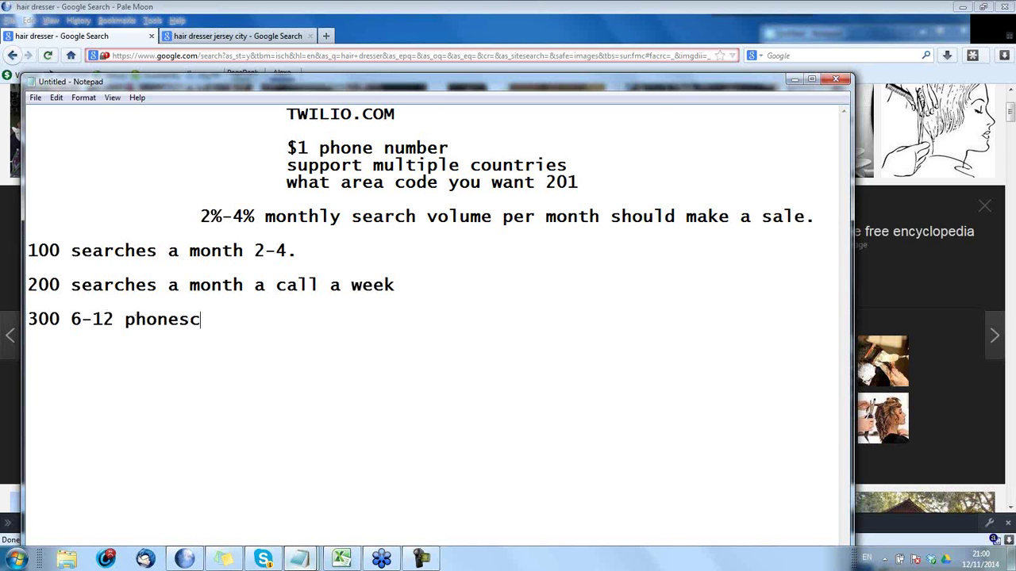
text(all per month)
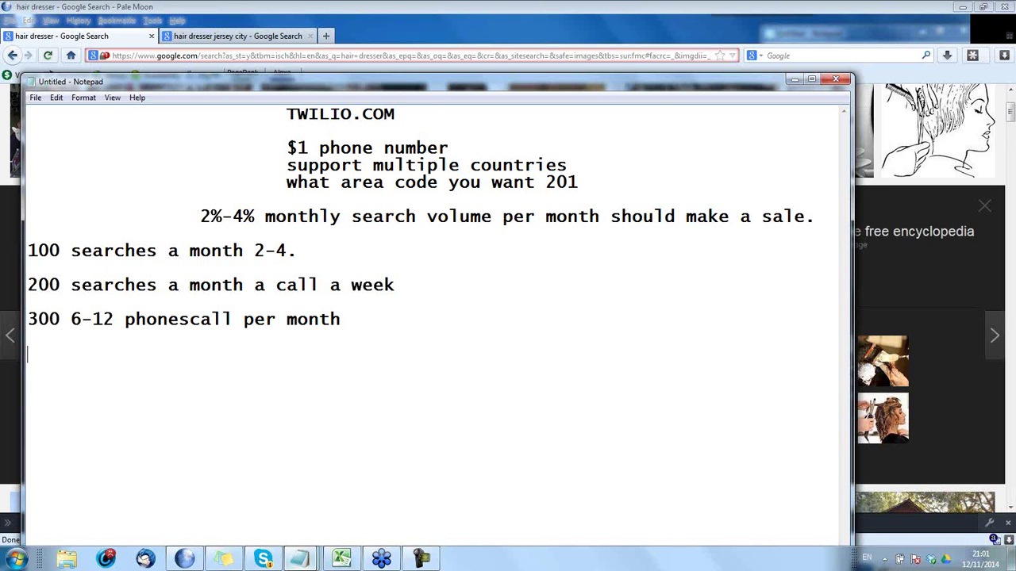
Add the line "work out the lifetime value and cut a deal" below the monthly phone call estimates.
text(work out the )
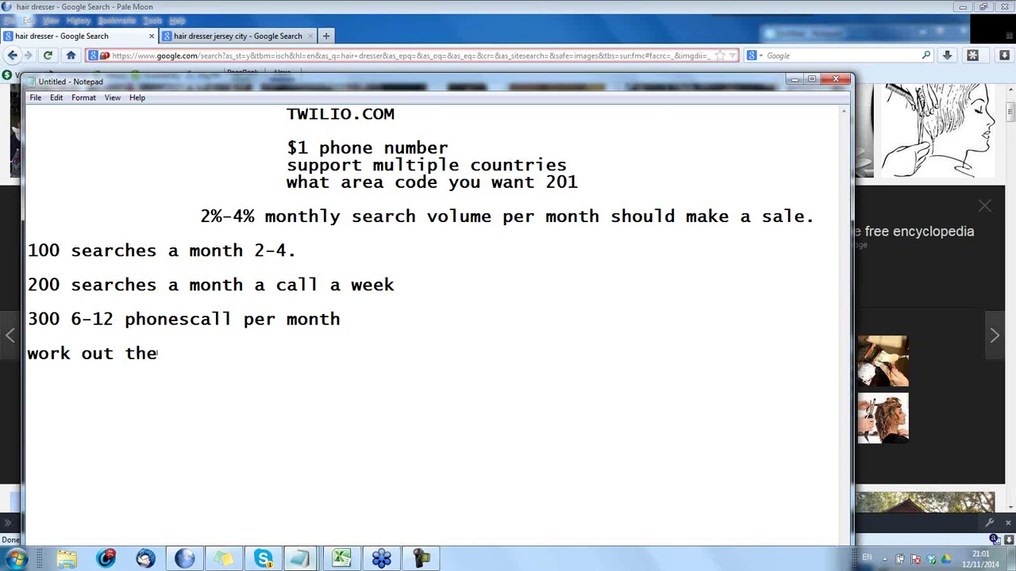
text(lifetime )
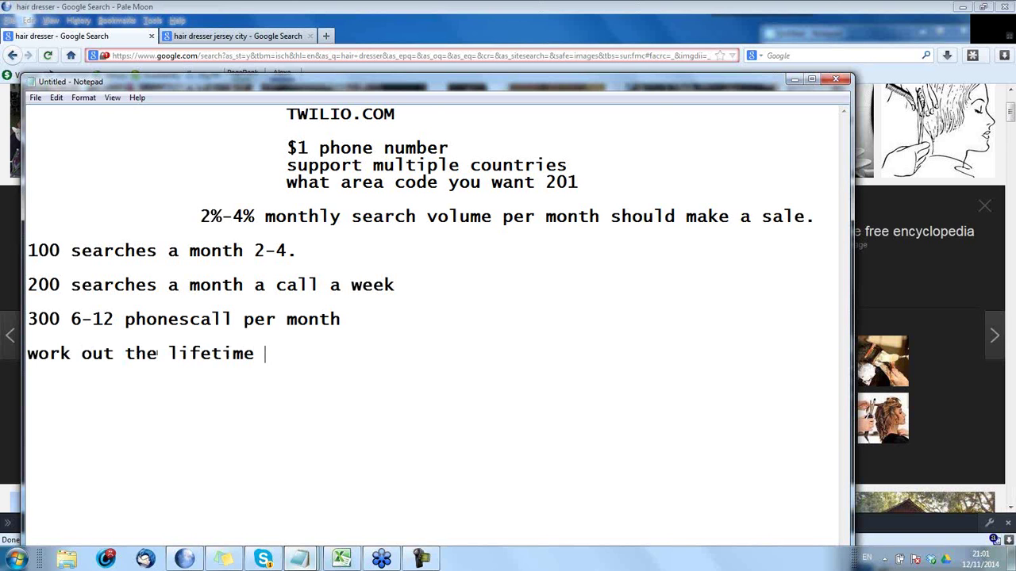
text(value and cu)
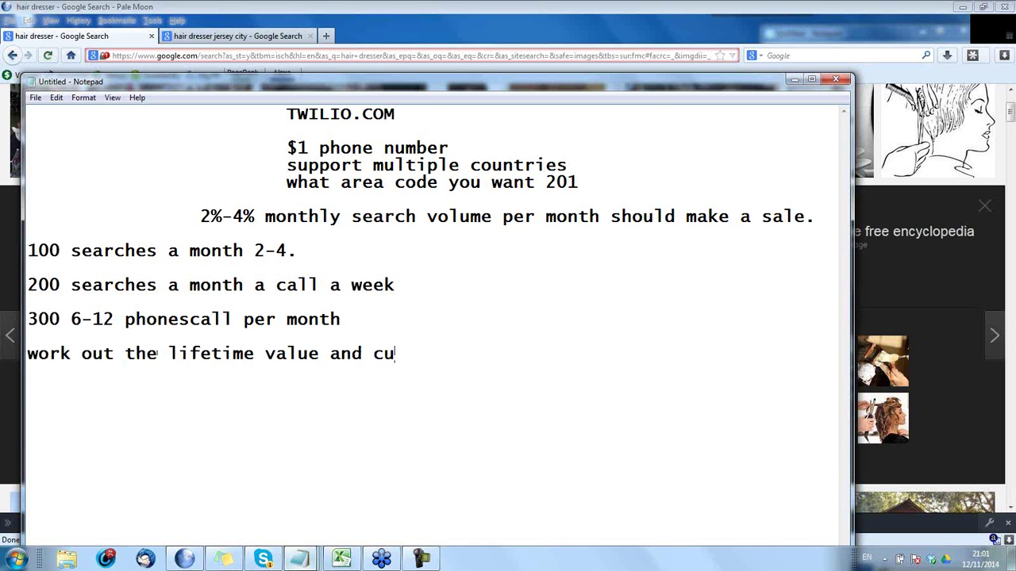
text(t a deal)
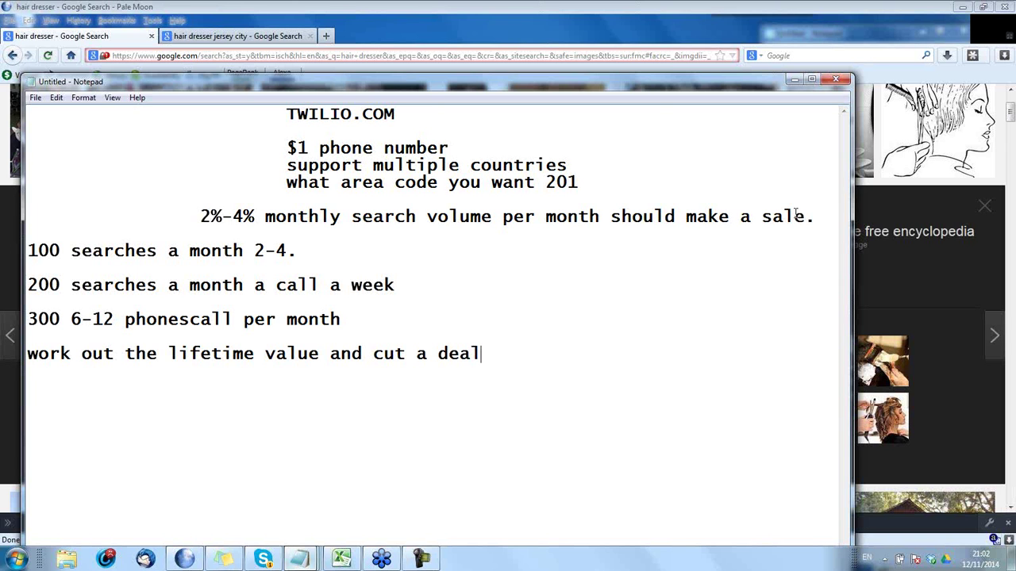
click(1006, 197)
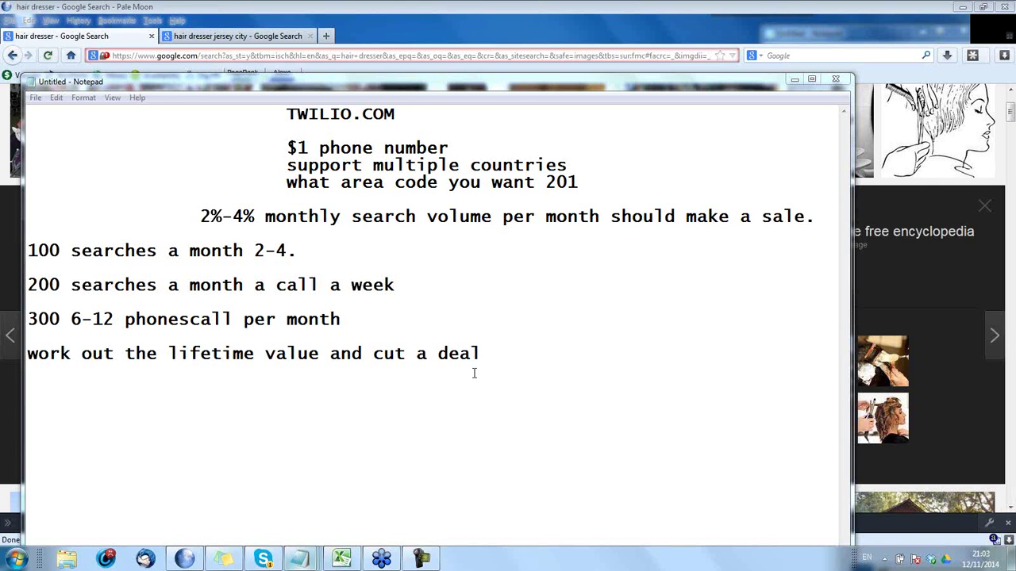
click(397, 423)
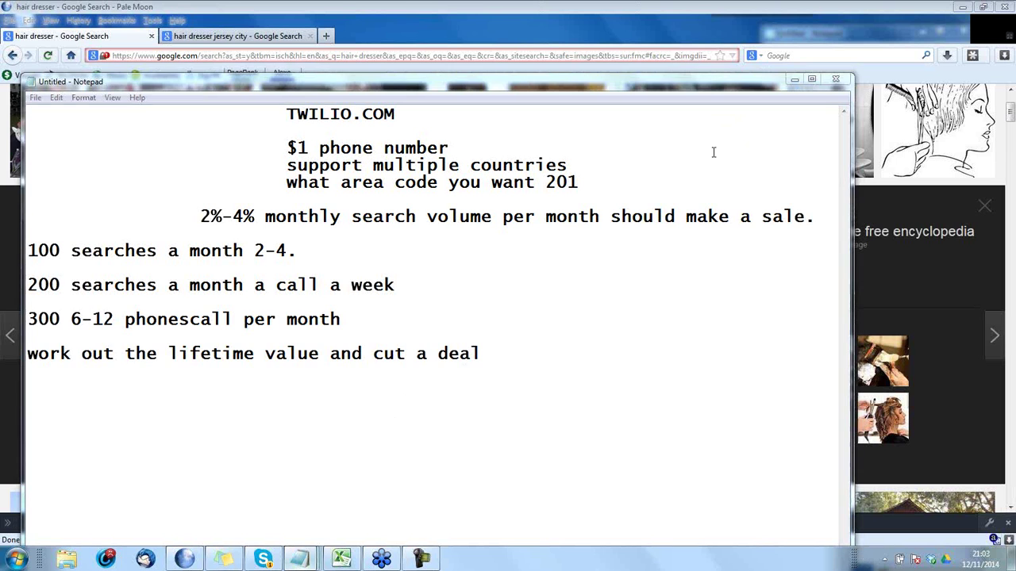
Add the line "300 searches a month - $5 per click" after a blank line below the lifetime value line.
click(500, 351)
key(Return)
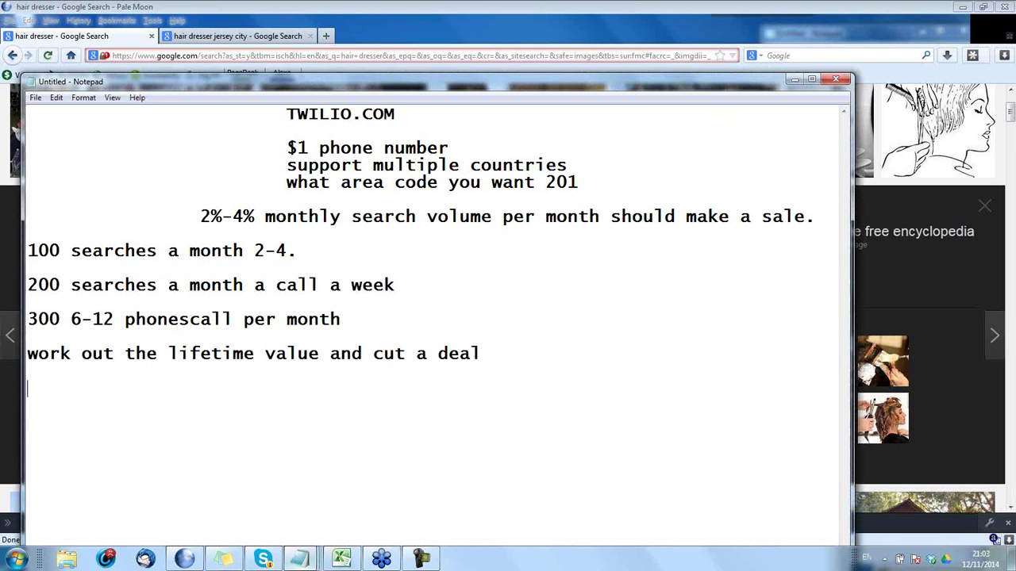
text(300 searches a month -)
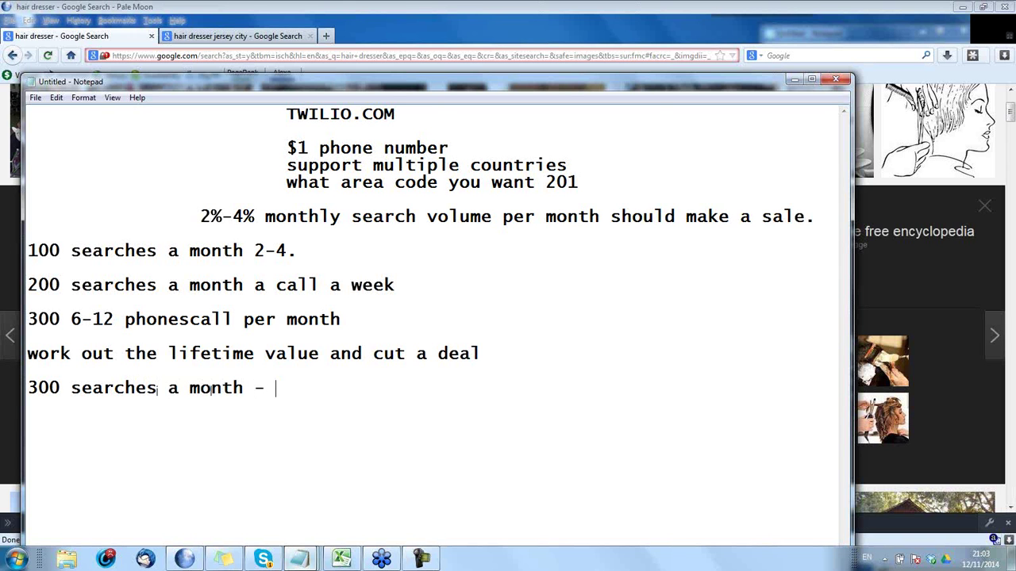
text($5 per click)
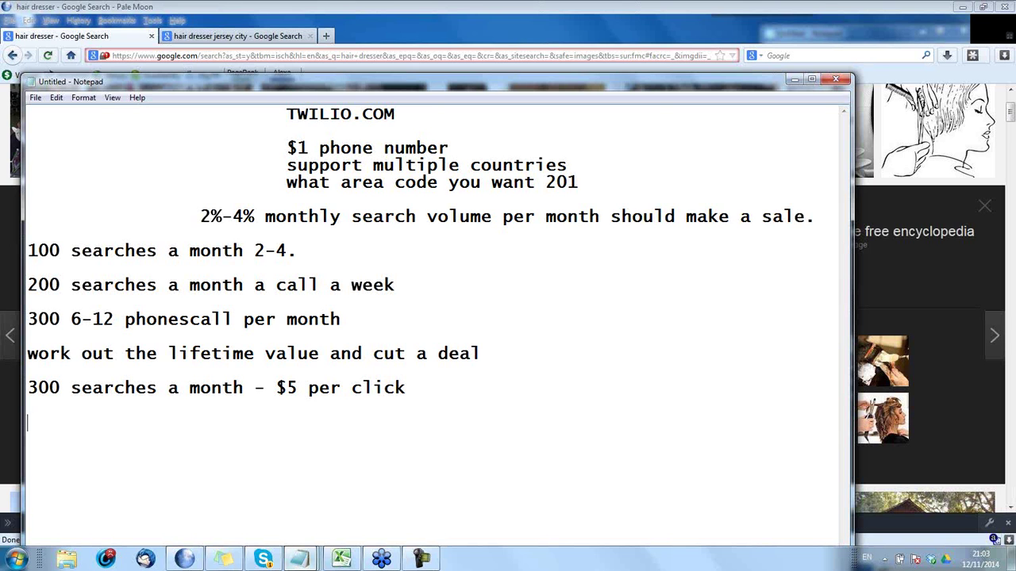
Start a new line with "35% - 300 =" and compute 35% of 300 in Calculator.
text(35% - 300)
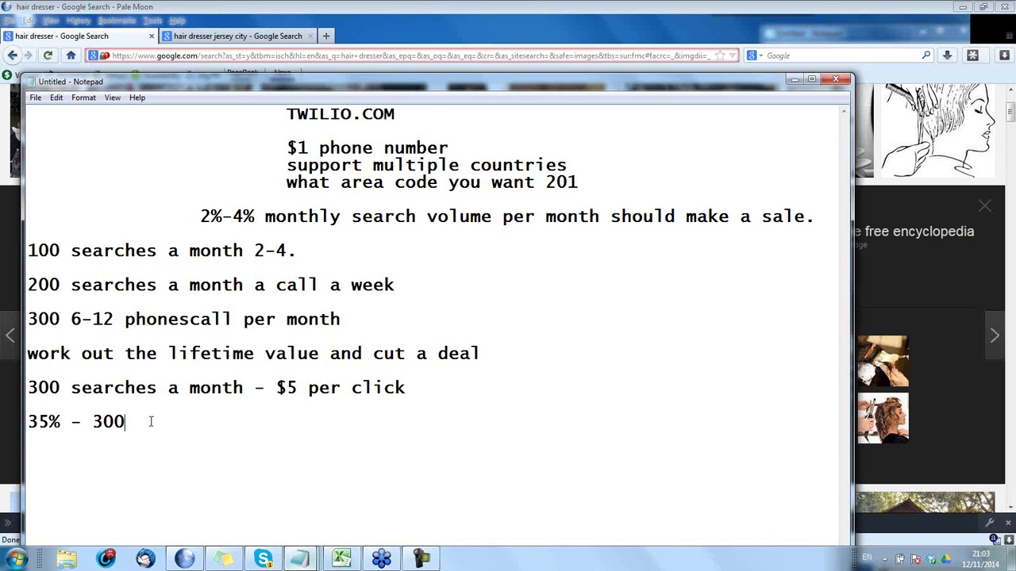
text(=)
click(4, 561)
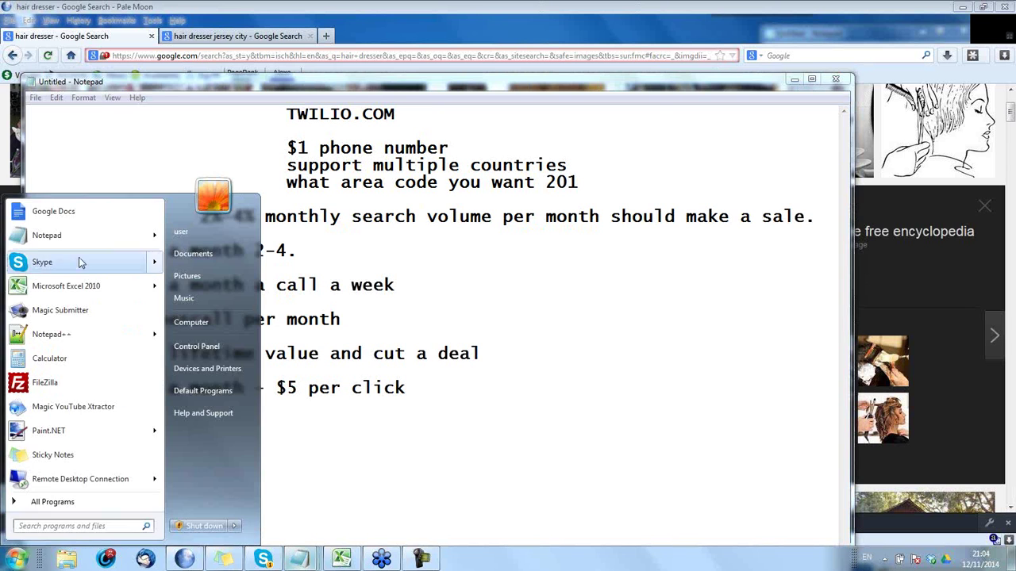
click(69, 364)
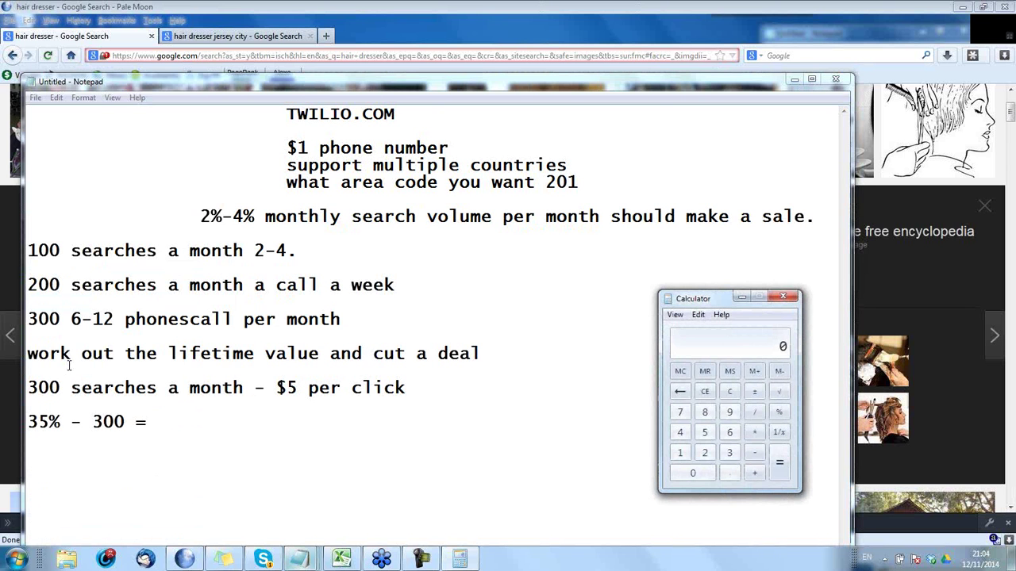
text(300*35%)
Return to the note and complete the "35% - 300 =" line with "105 - $525".
click(206, 410)
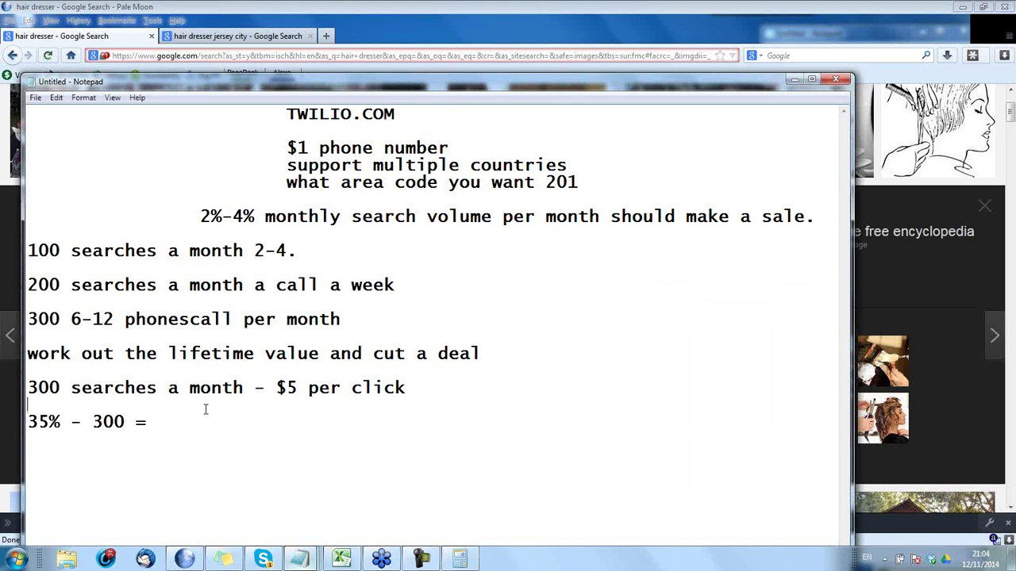
text(105 - $525)
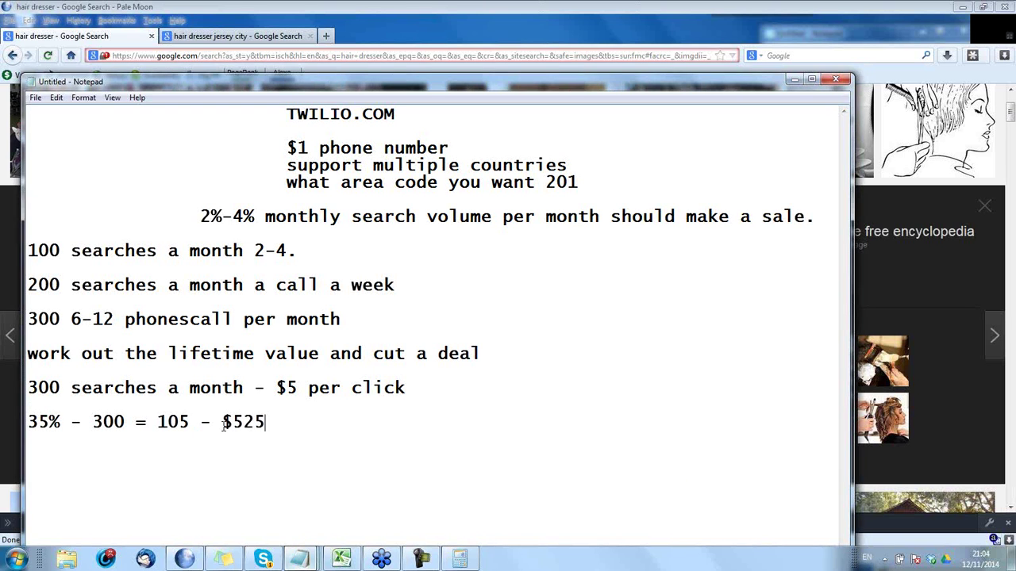
click(1009, 203)
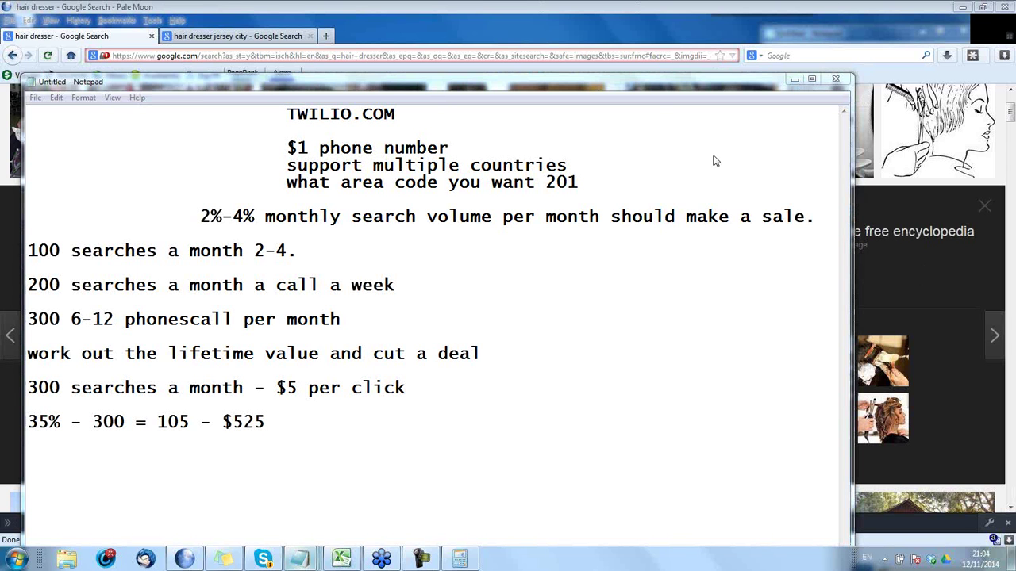
Add the line "$262.5" after a blank line below the "35% - 300 = 105 - $525" line.
click(341, 459)
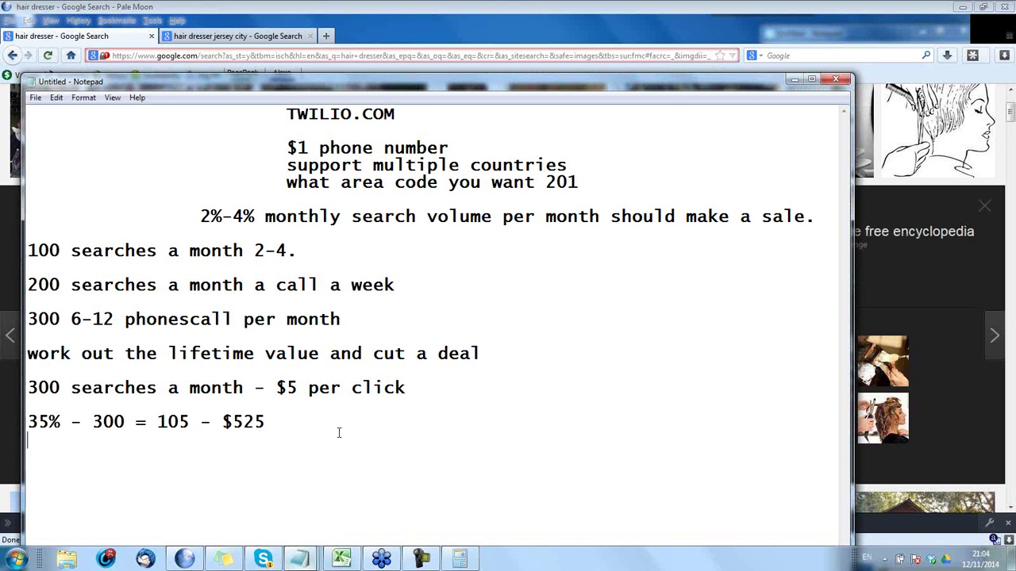
click(304, 427)
shift+click(28, 422)
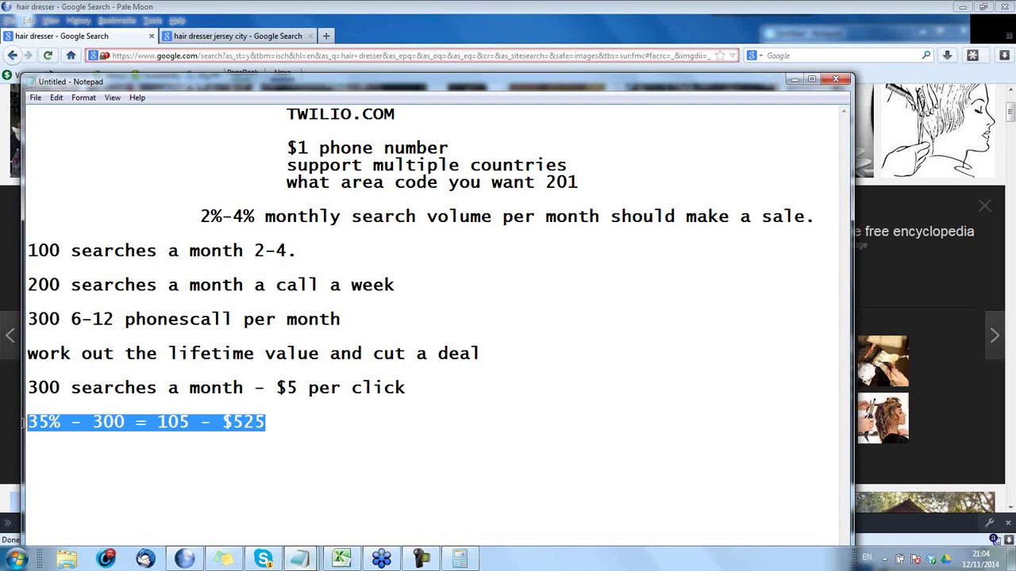
click(308, 430)
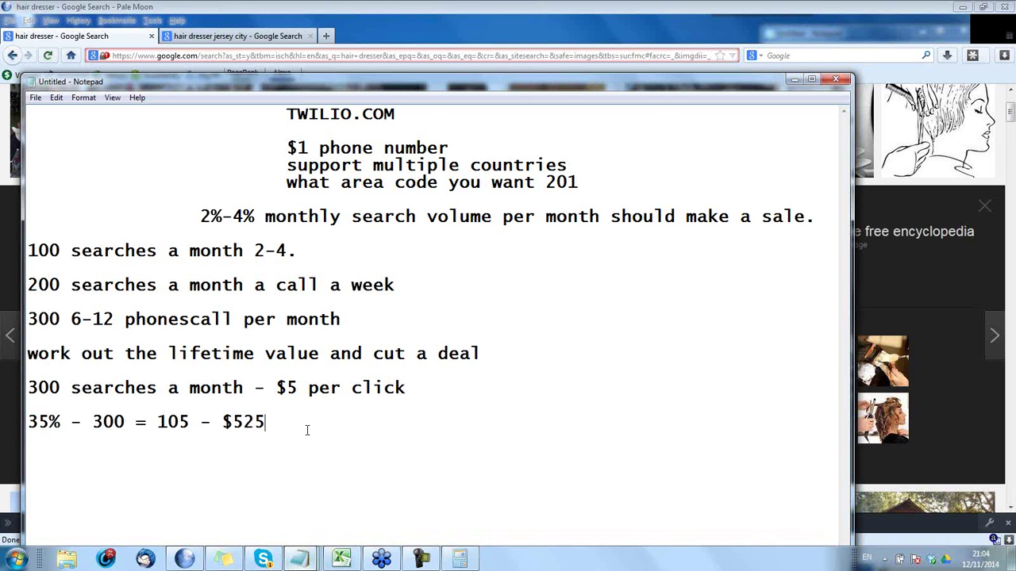
key(Return)
key(BackSpace)
text($262.5)
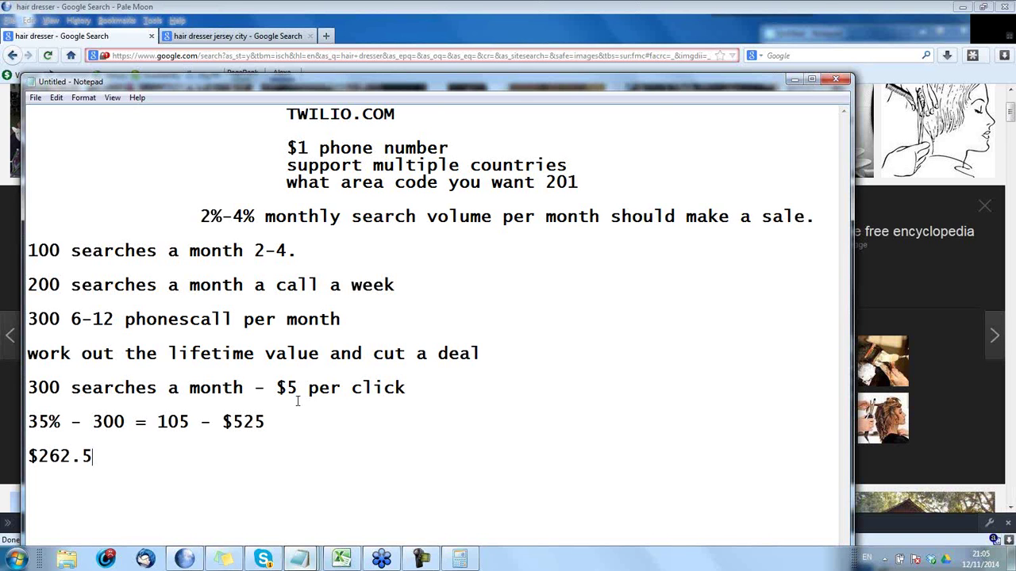
Highlight the 35% calculation, the $5 per click line and the $262.5 figure in turn to review them.
click(274, 406)
drag(270, 421, 120, 422)
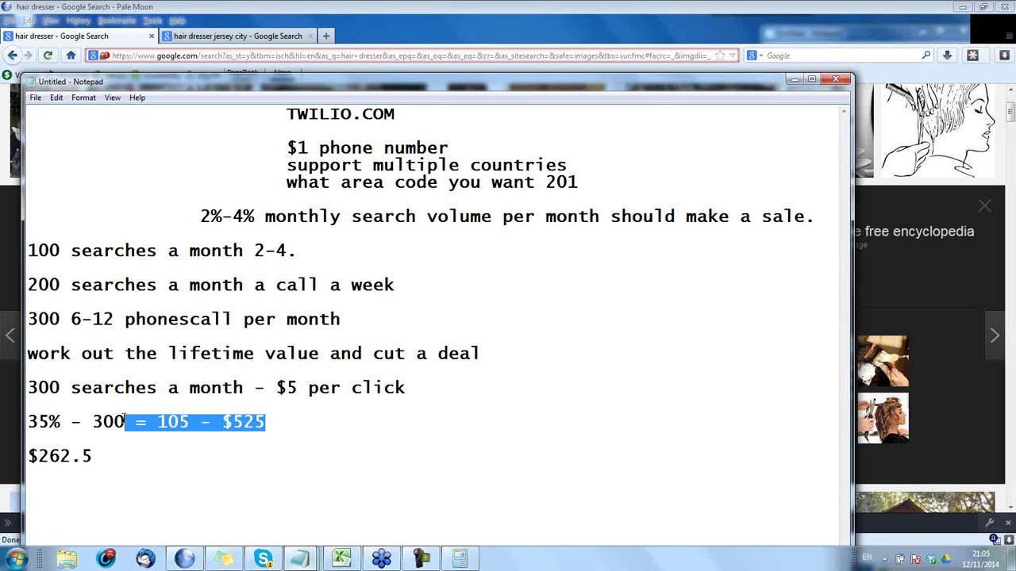
click(274, 378)
shift+click(408, 389)
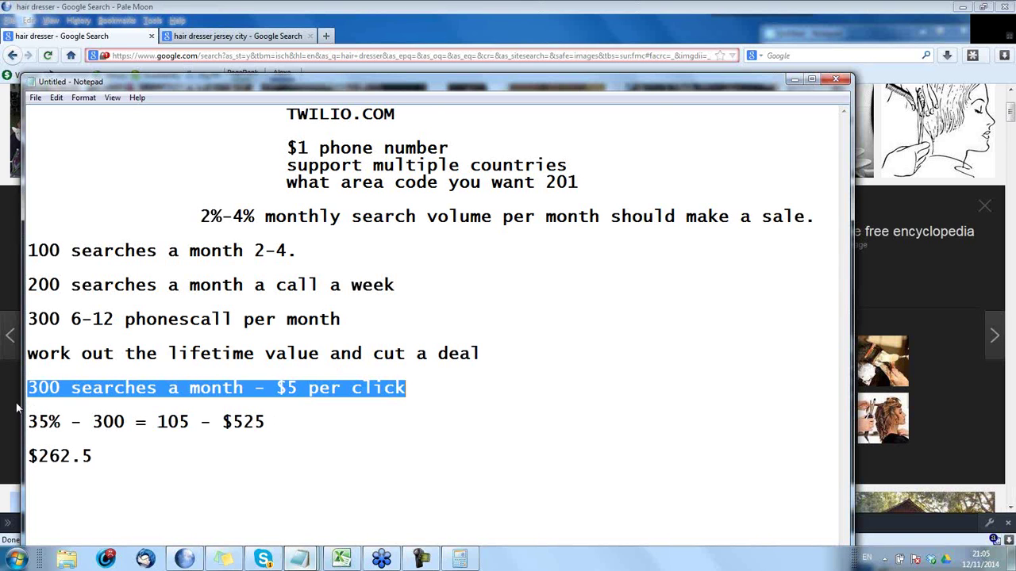
click(308, 408)
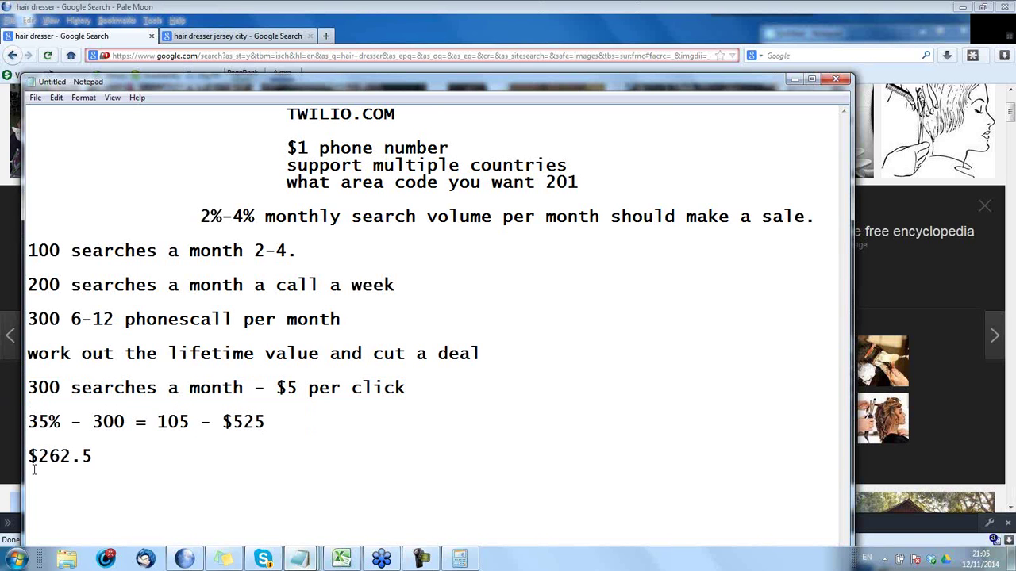
drag(105, 466, 29, 456)
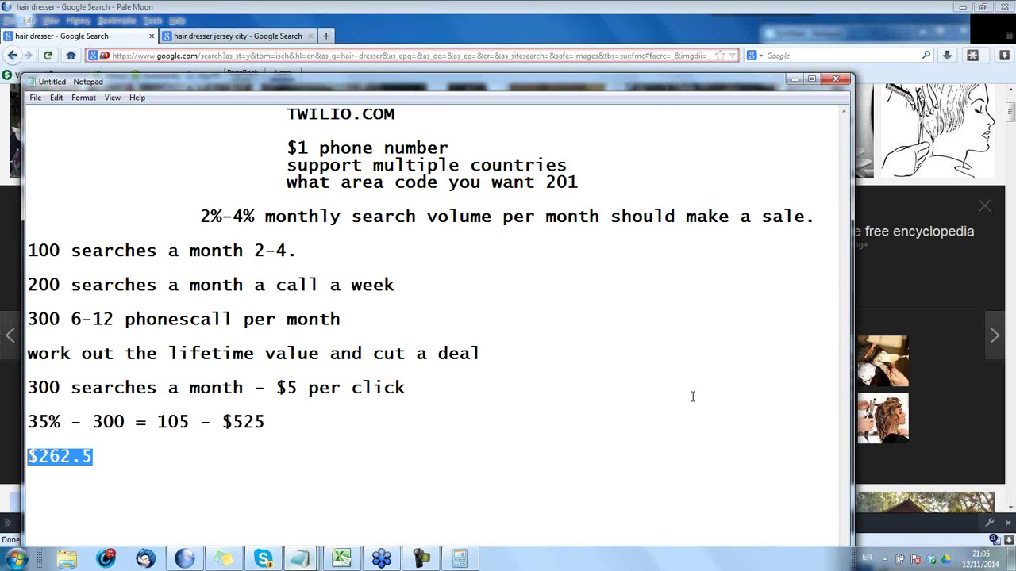
click(1008, 200)
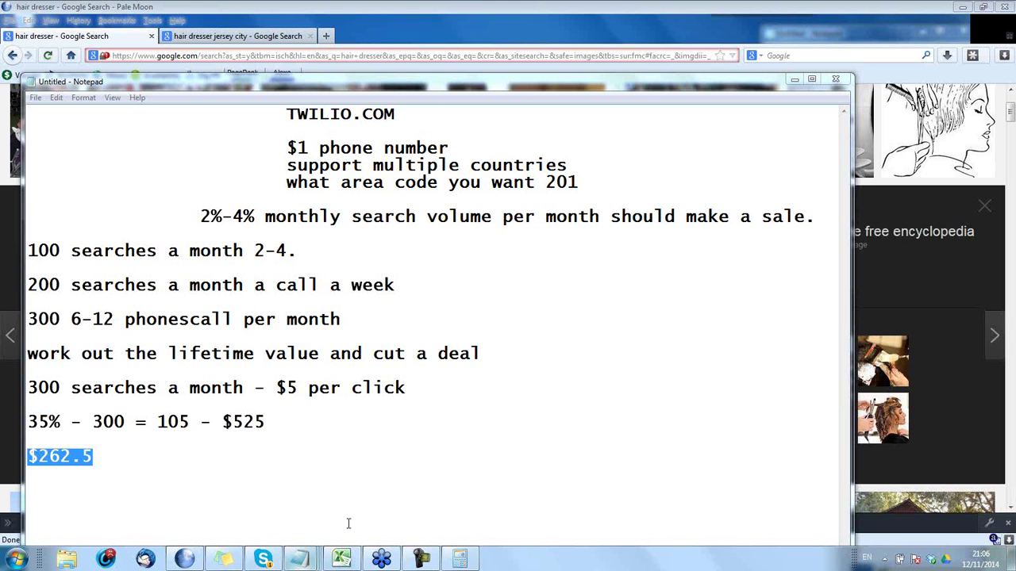
click(255, 475)
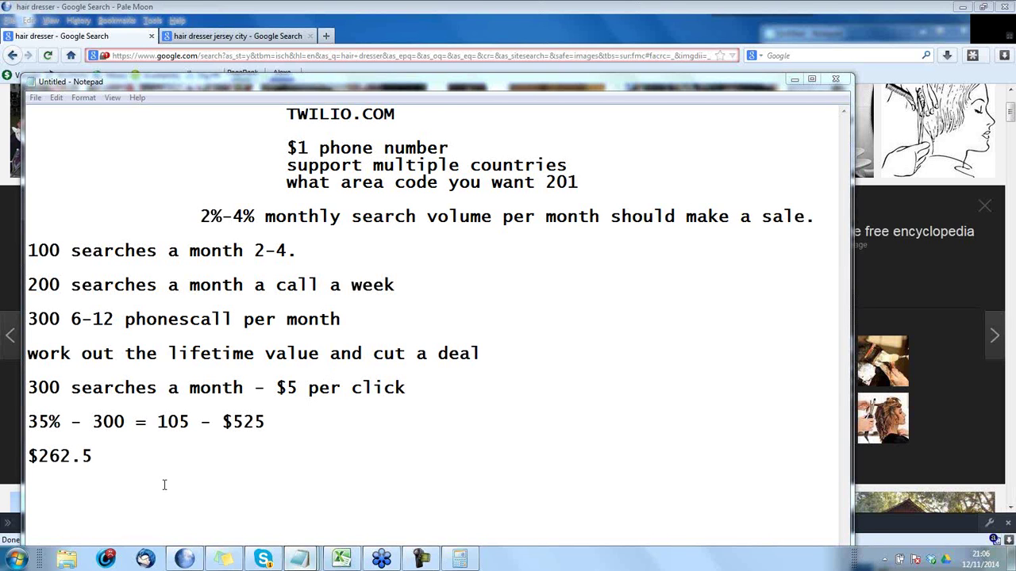
Add the line "work out the deal with the client based on the value of the leads." after a blank line below $262.5.
click(175, 451)
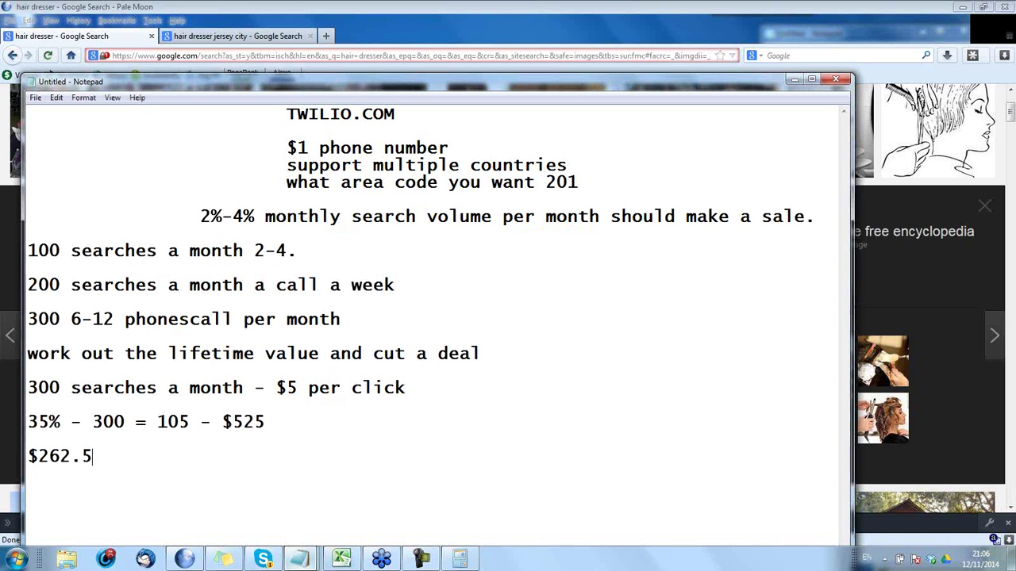
key(Return)
key(Return)
text(work out)
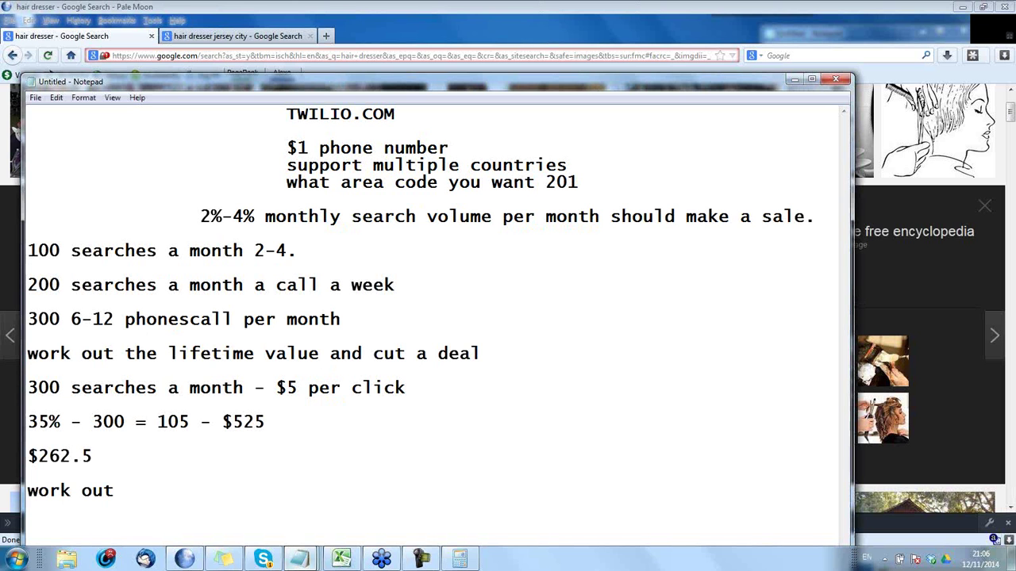
text( the deal with the)
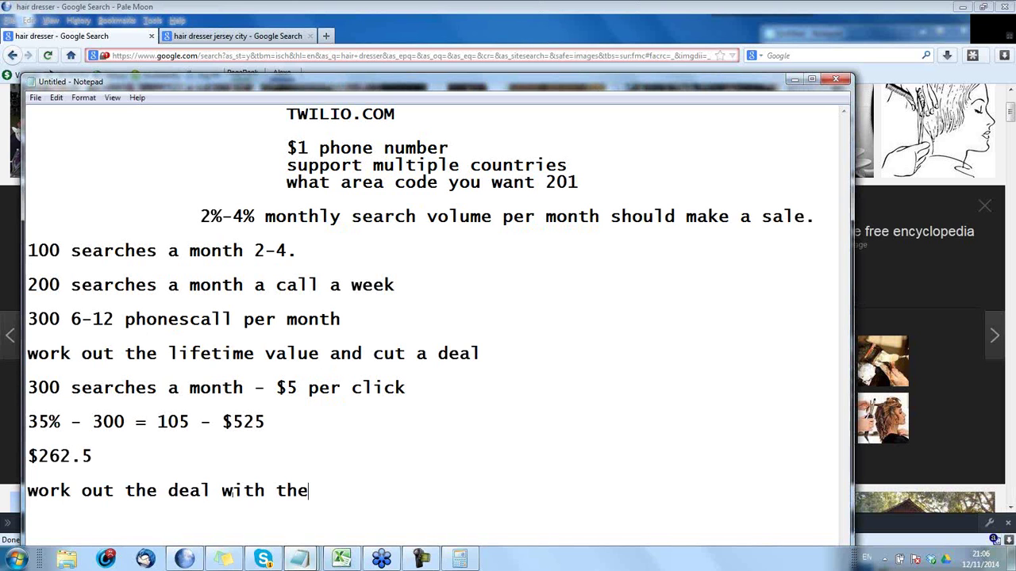
text( client base)
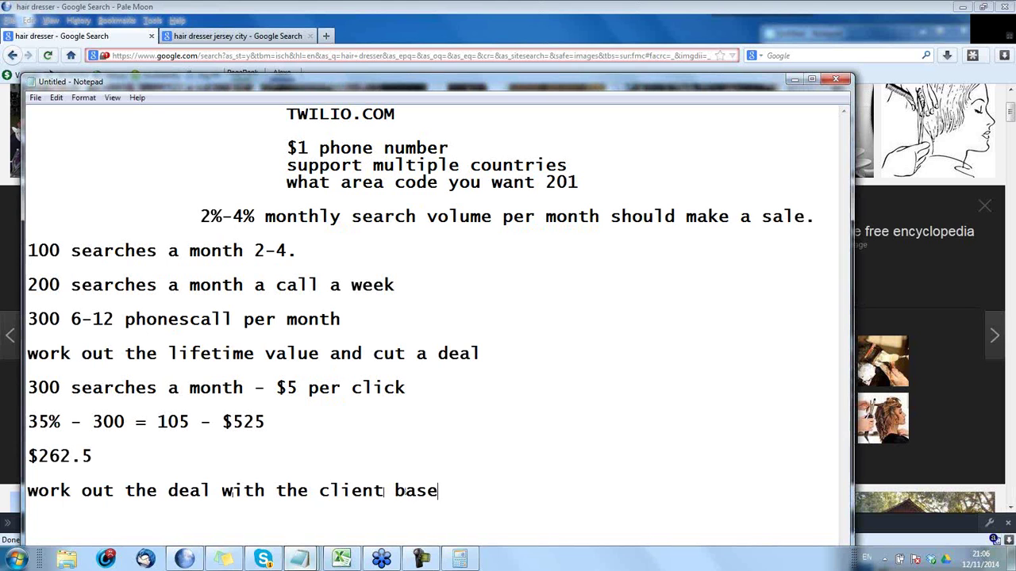
text(d on the value )
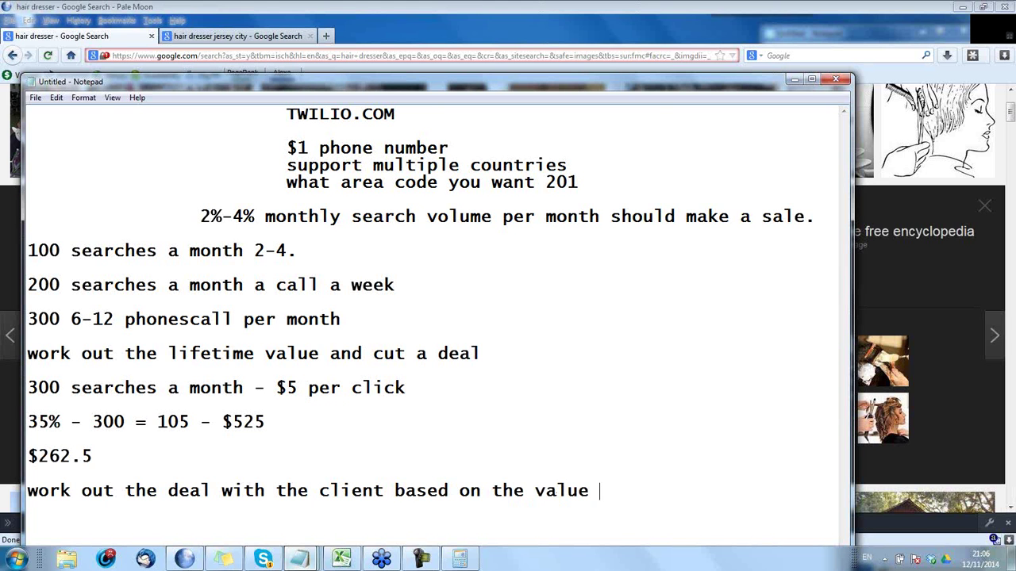
text(of the leads.)
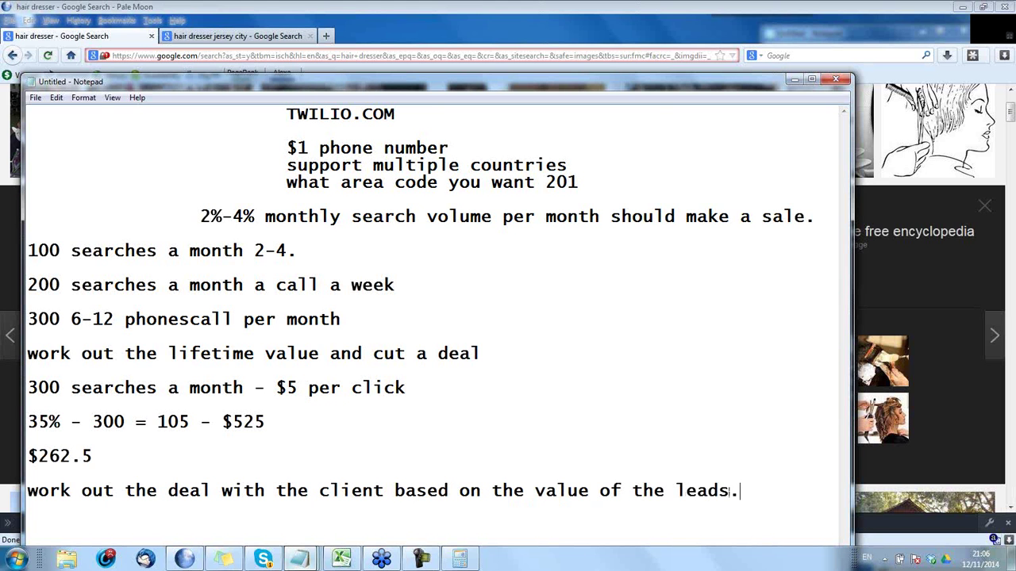
key(Return)
key(Return)
Maximize the note window so that it fills the screen.
click(810, 81)
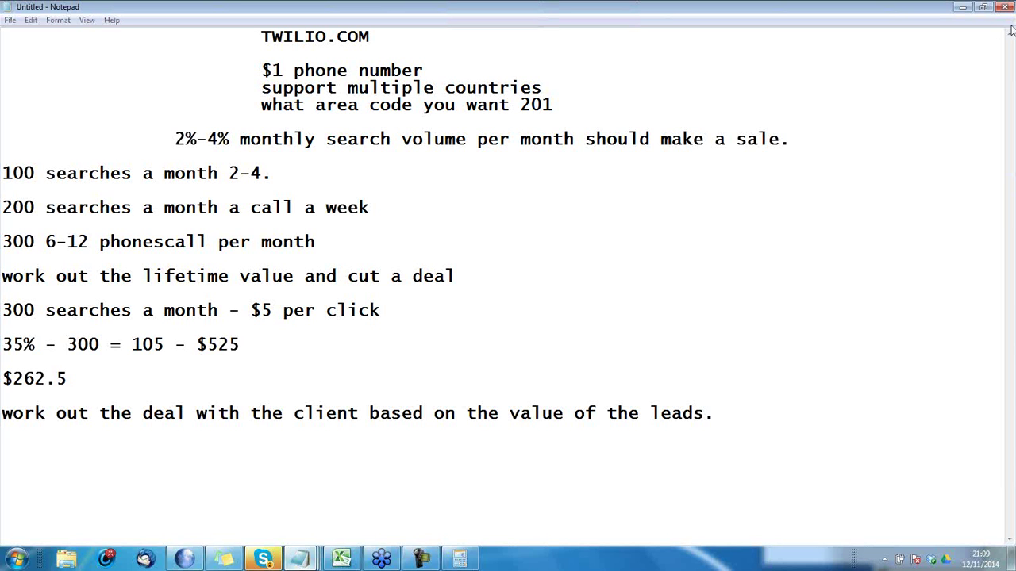
right_click(923, 134)
click(1006, 33)
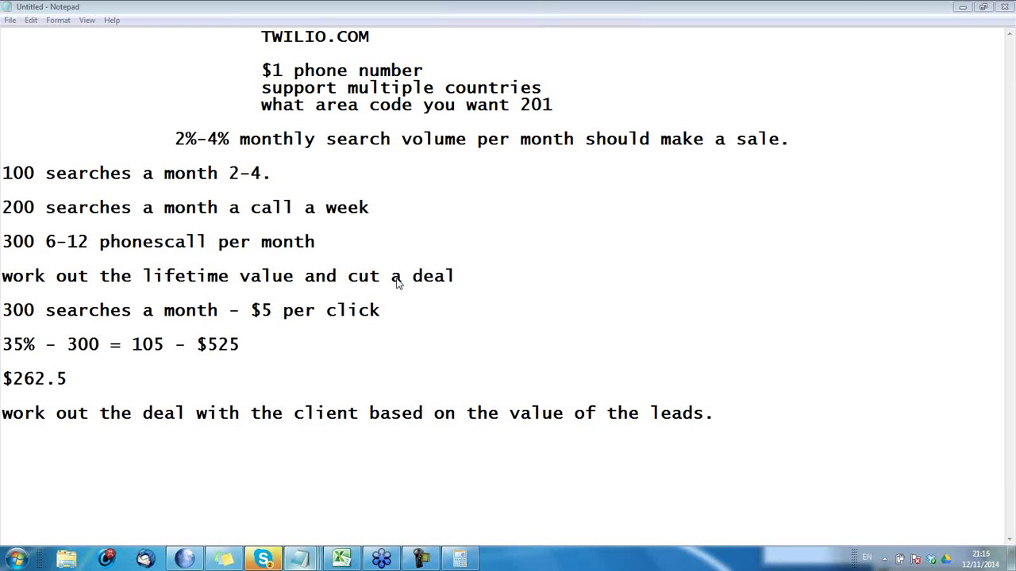
Delete all the text in the note.
click(261, 474)
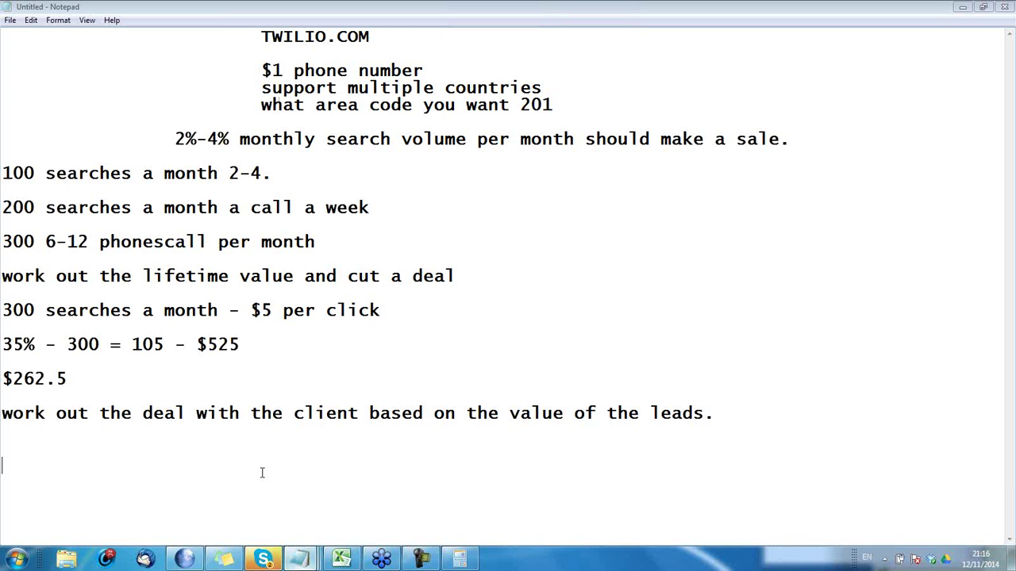
key(ctrl+a)
key(Delete)
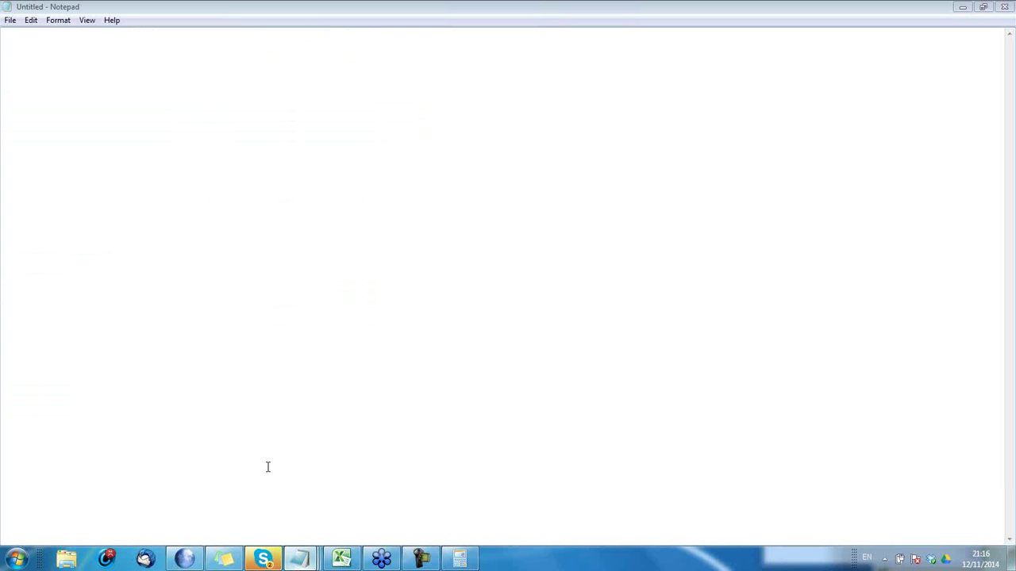
key(Tab)
text(http://fac)
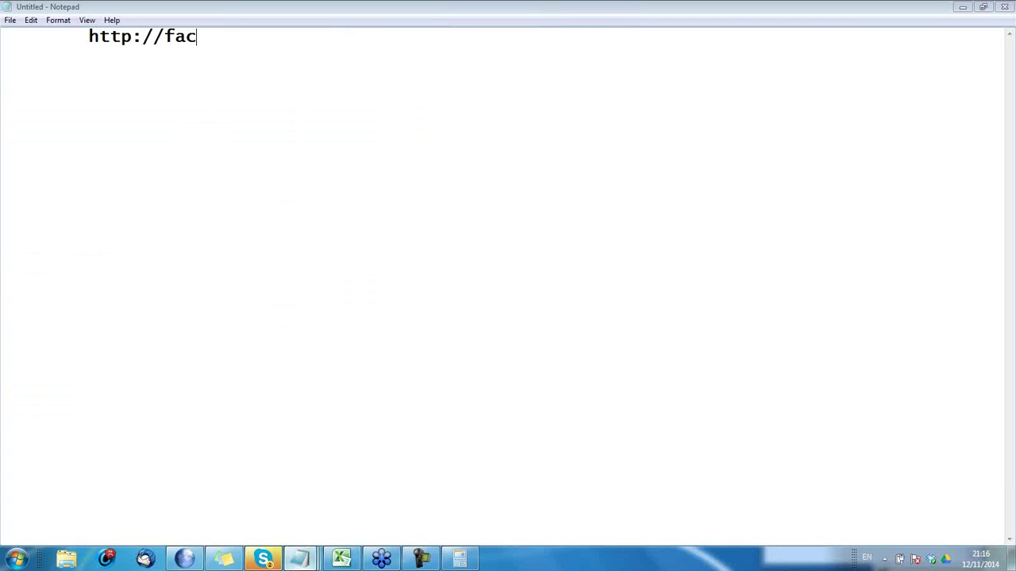
text(ebook.com/)
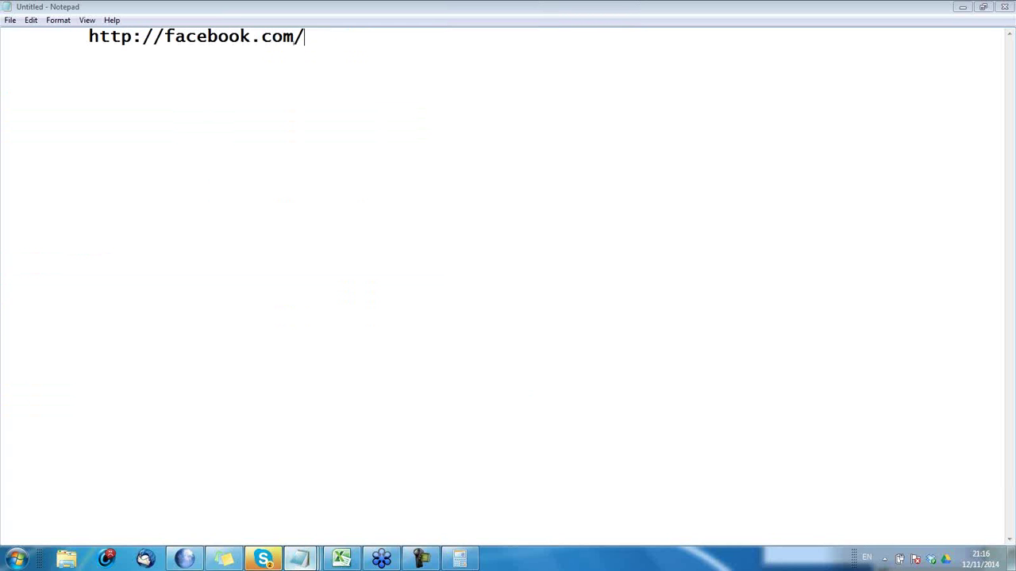
text(y)
key(BackSpace)
text(ma)
key(BackSpace)
key(BackSpace)
text(groups/)
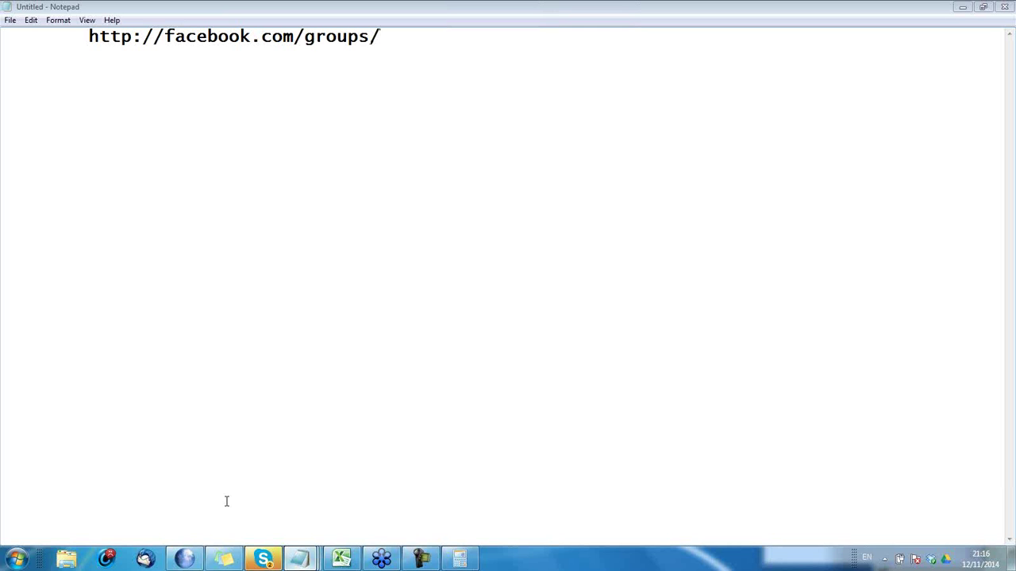
text(magicyoutube)
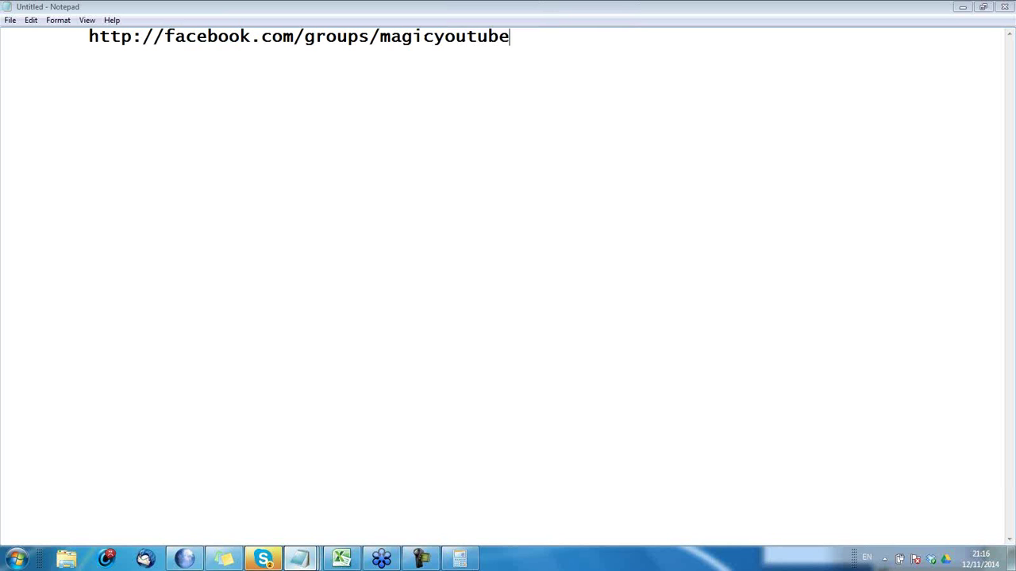
text(xtractor)
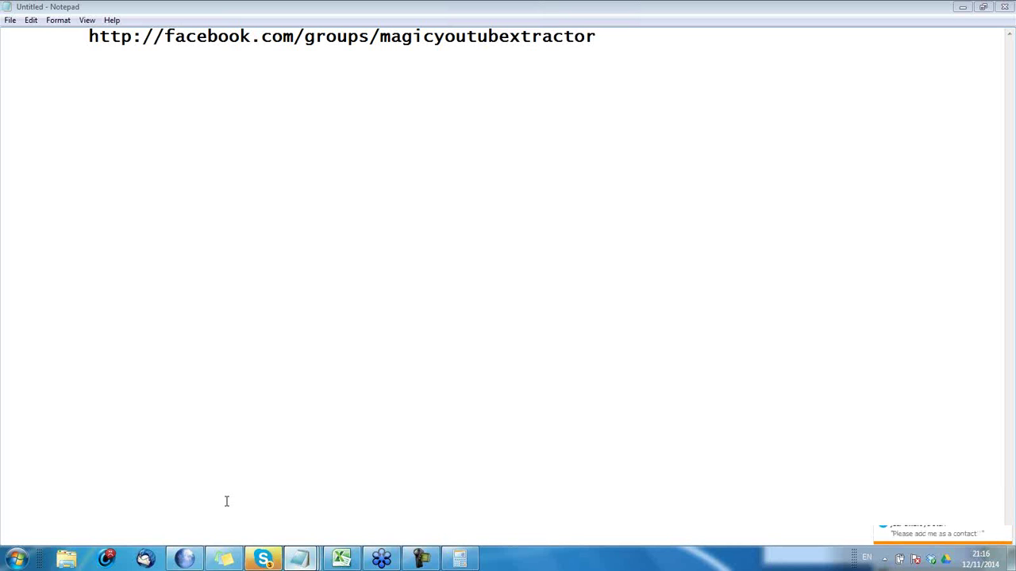
key(Return)
key(Tab)
text(http://www.v)
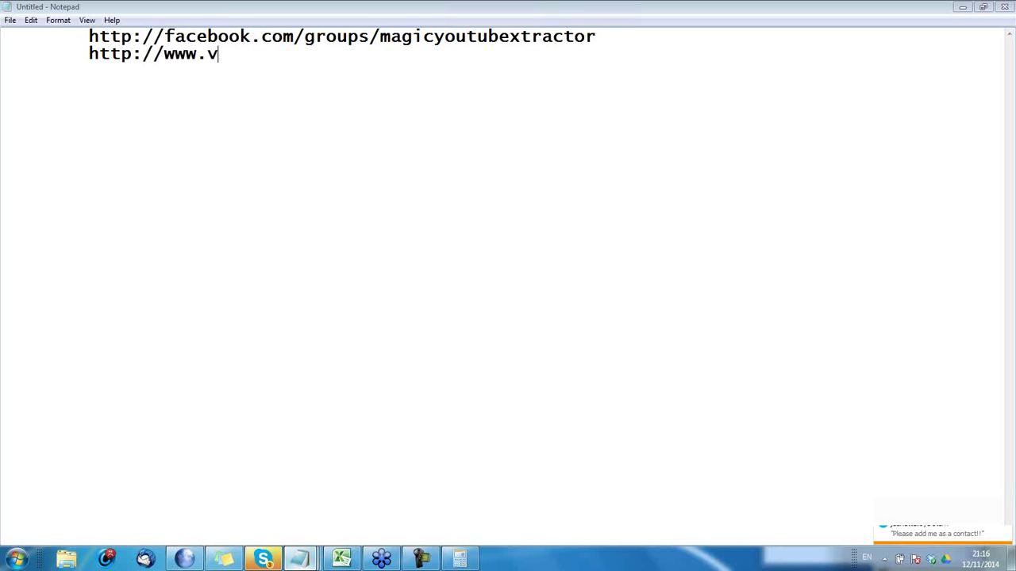
text(ideokeyword)
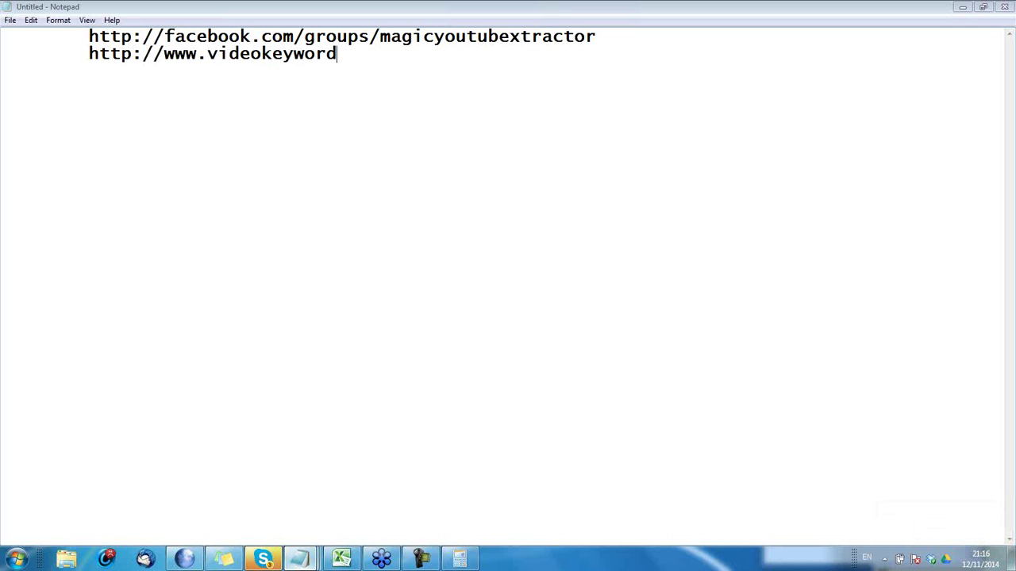
text(magic.com/ht)
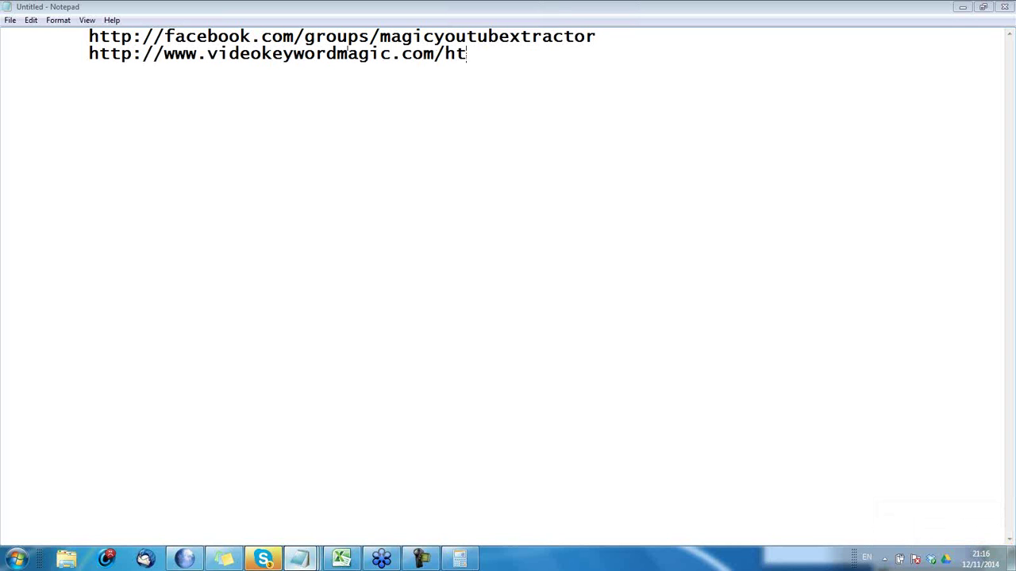
key(BackSpace)
text(elp.html)
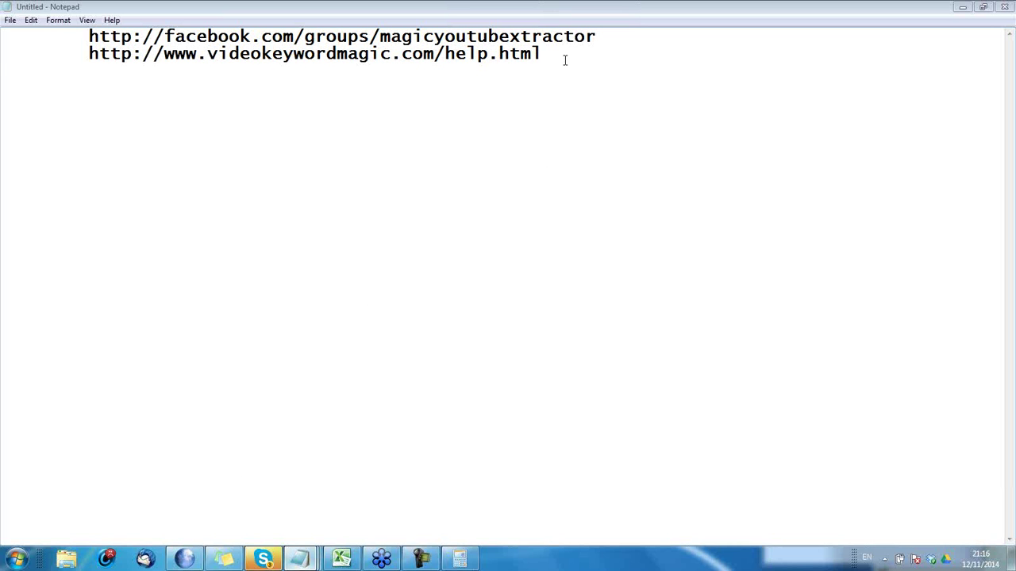
Highlight both web addresses in the note to point them out, and clear the selection.
drag(564, 59, 89, 38)
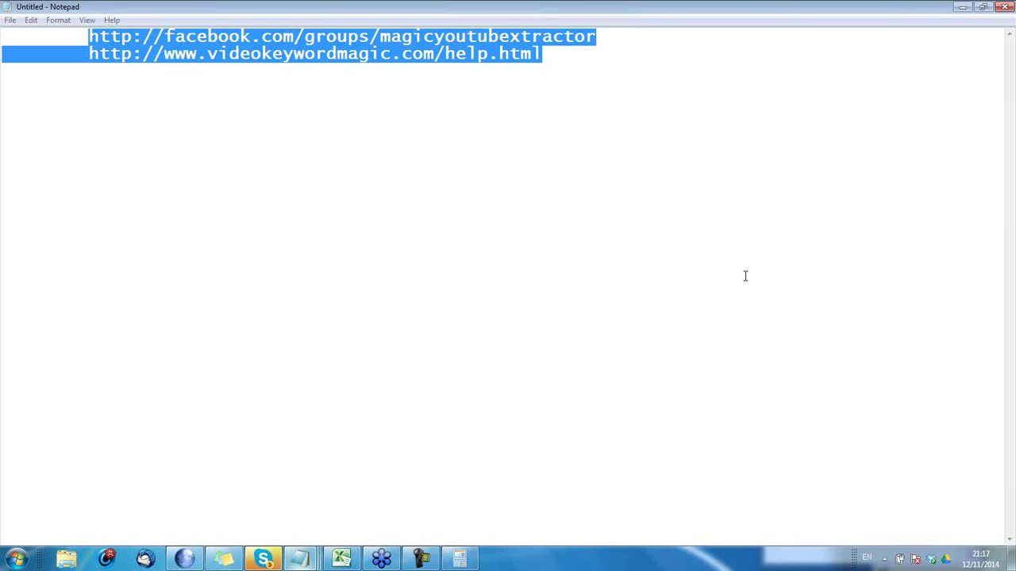
click(608, 64)
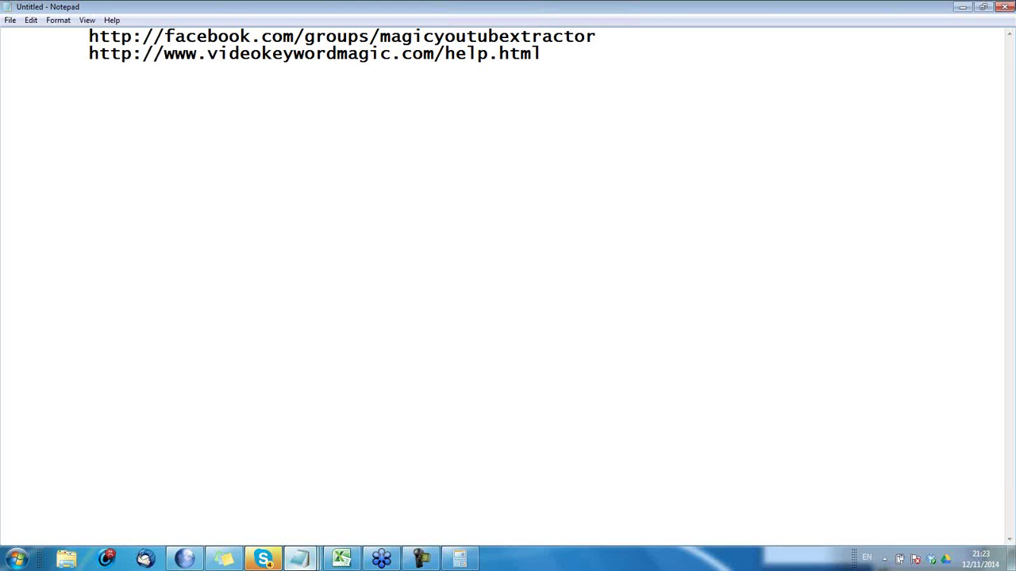
click(538, 302)
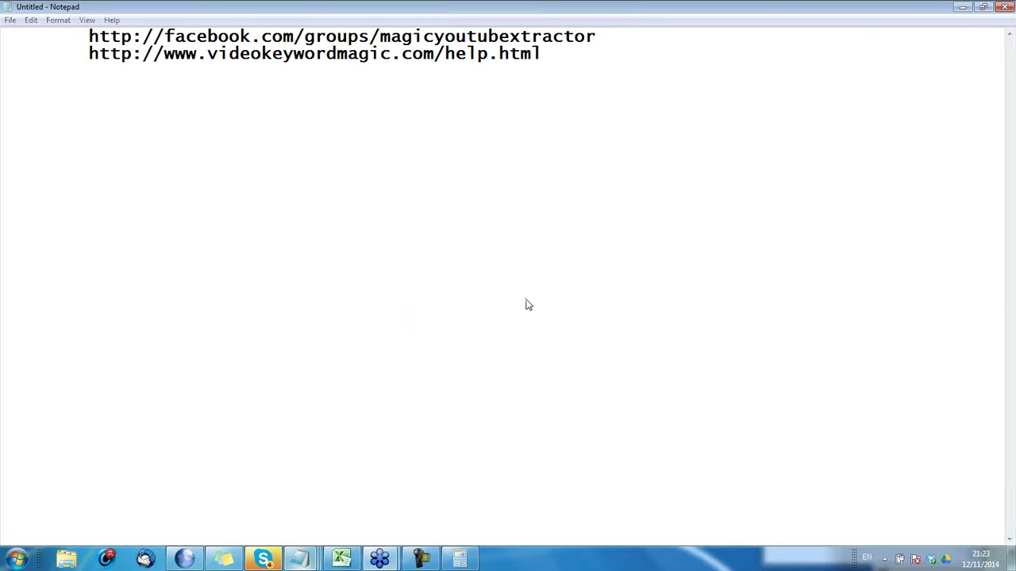